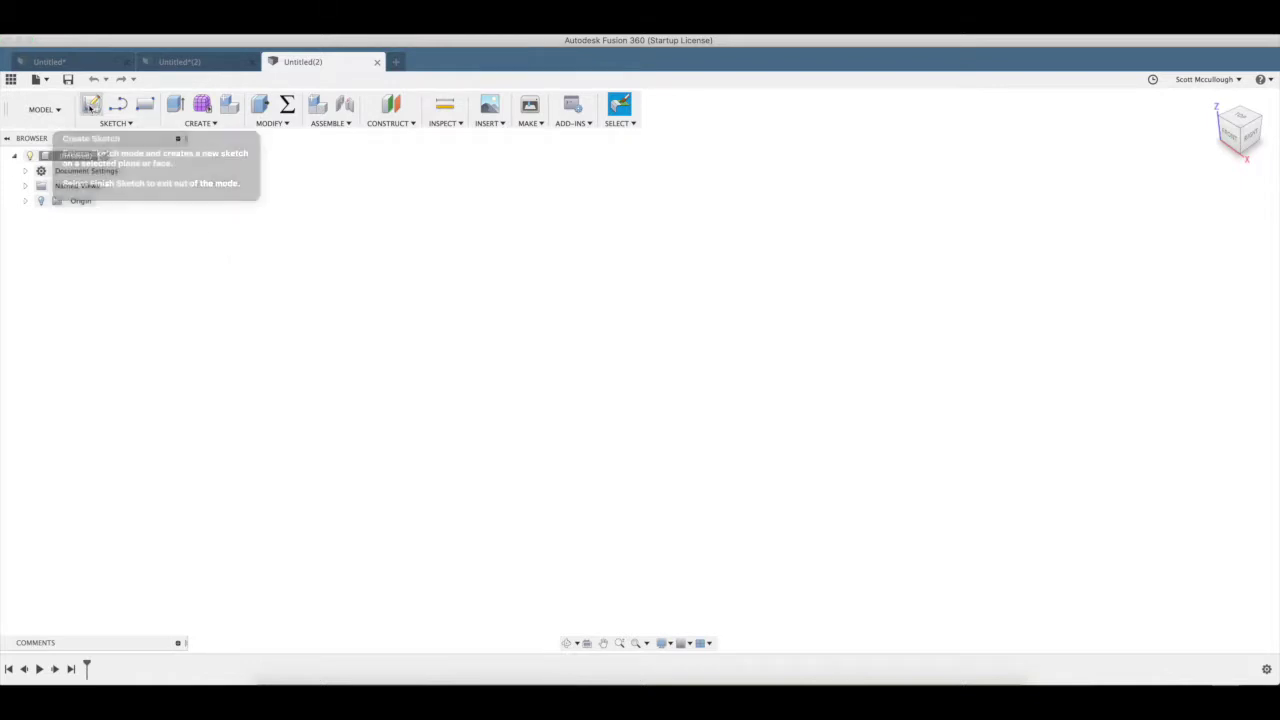
On the top plane, sketch a 16 x 8 in center rectangle anchored at the origin
left_click(89, 107)
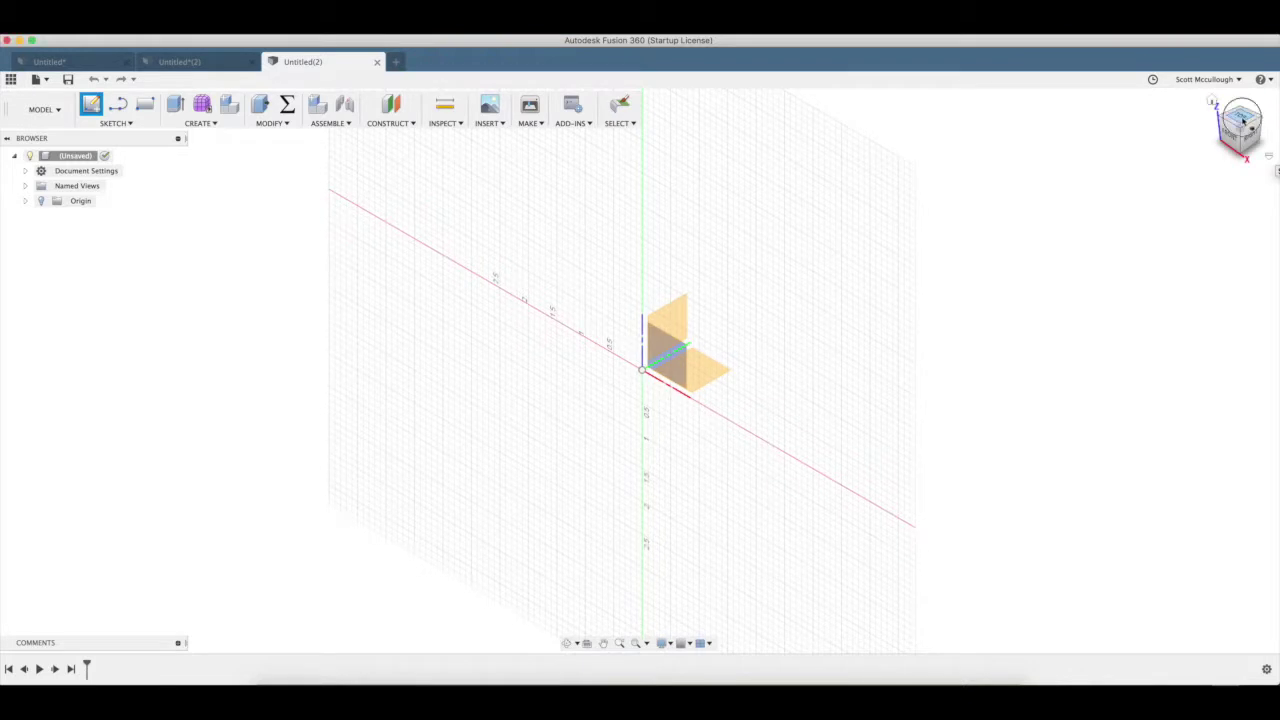
left_click(1248, 117)
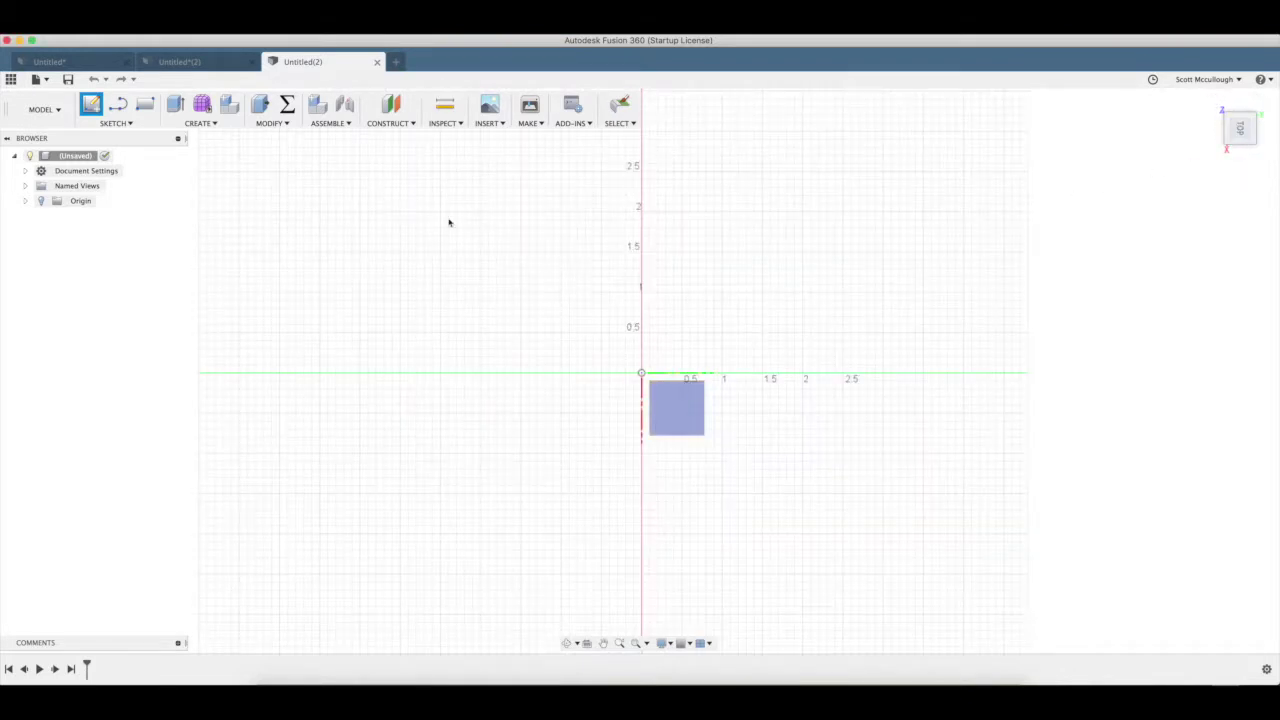
left_click(115, 123)
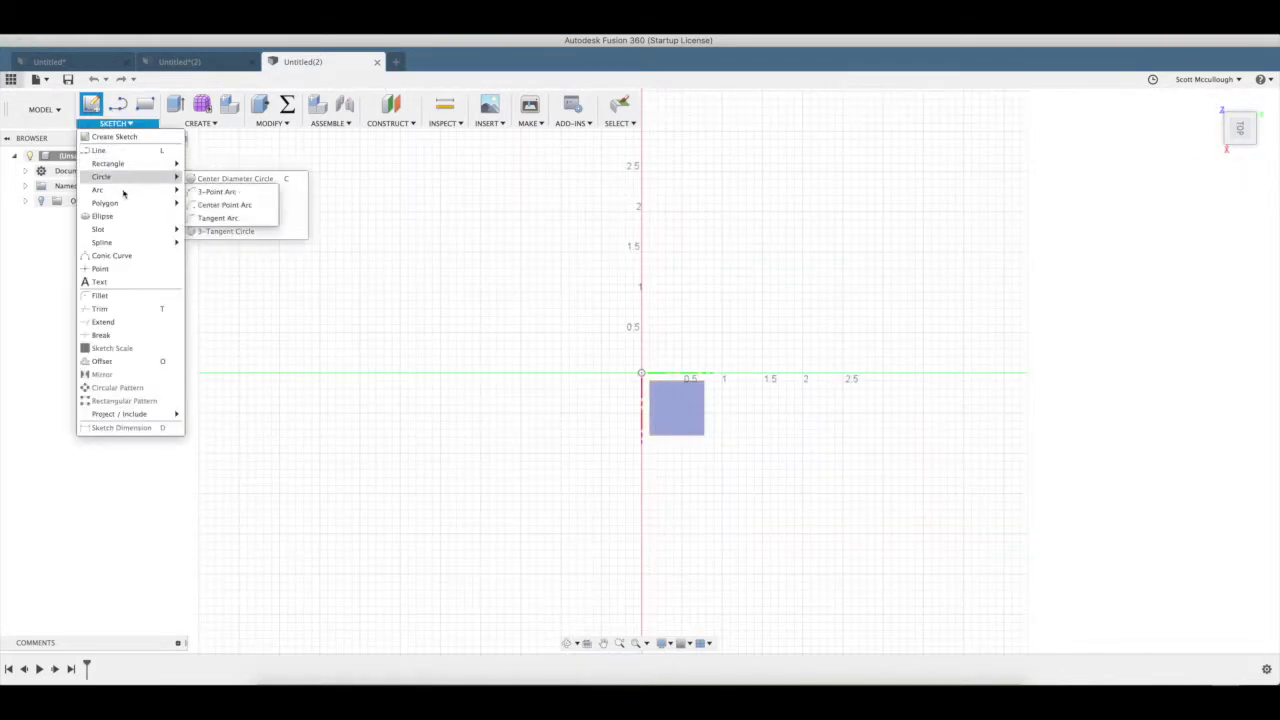
mouse_move(127, 167)
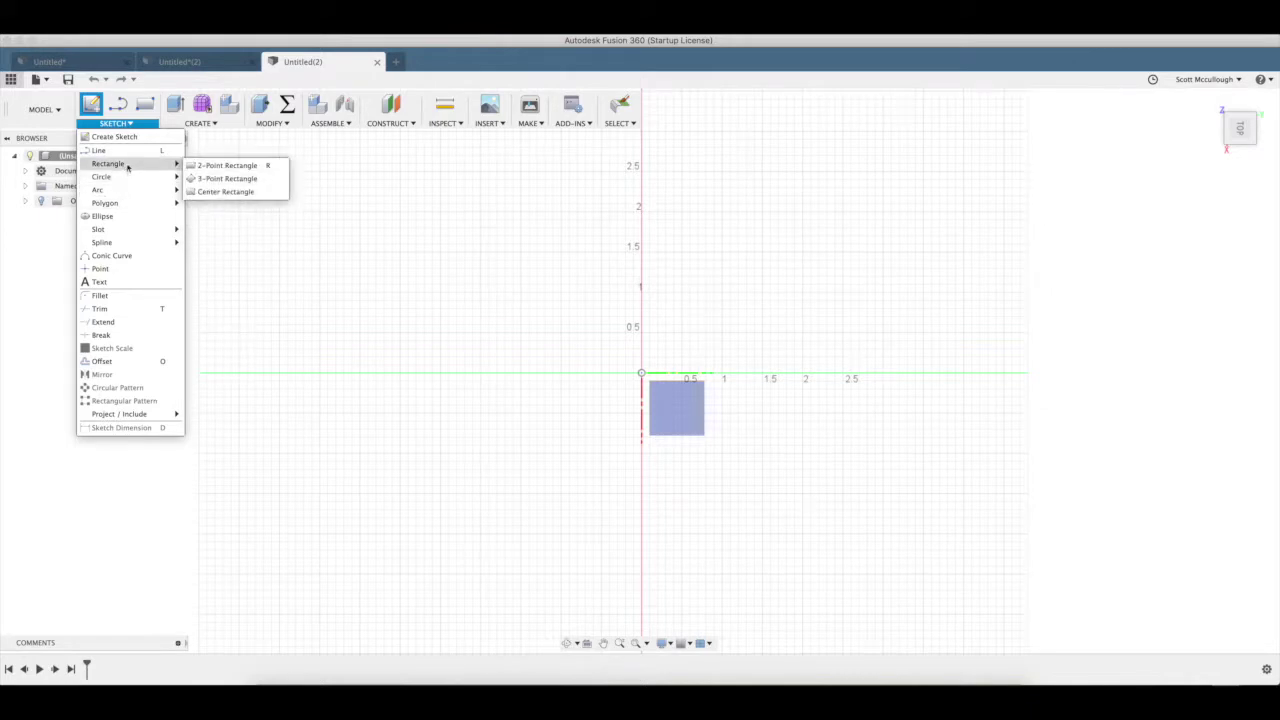
left_click(222, 191)
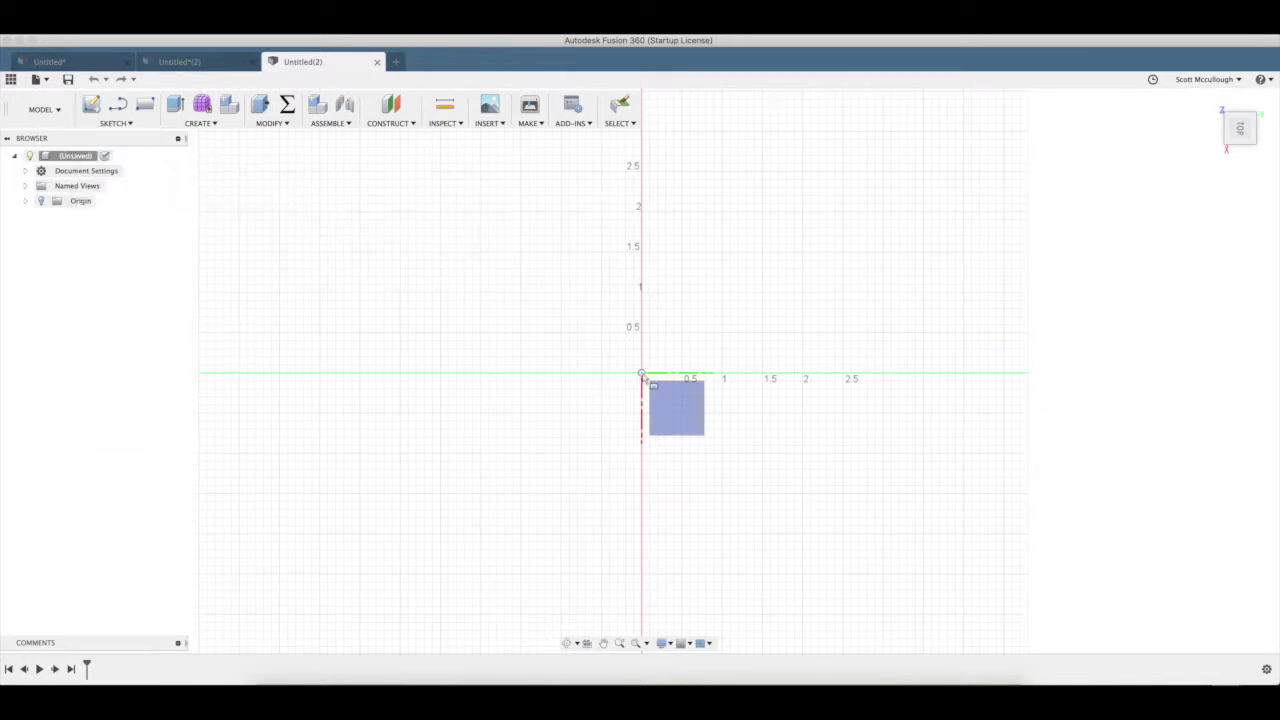
left_click(641, 376)
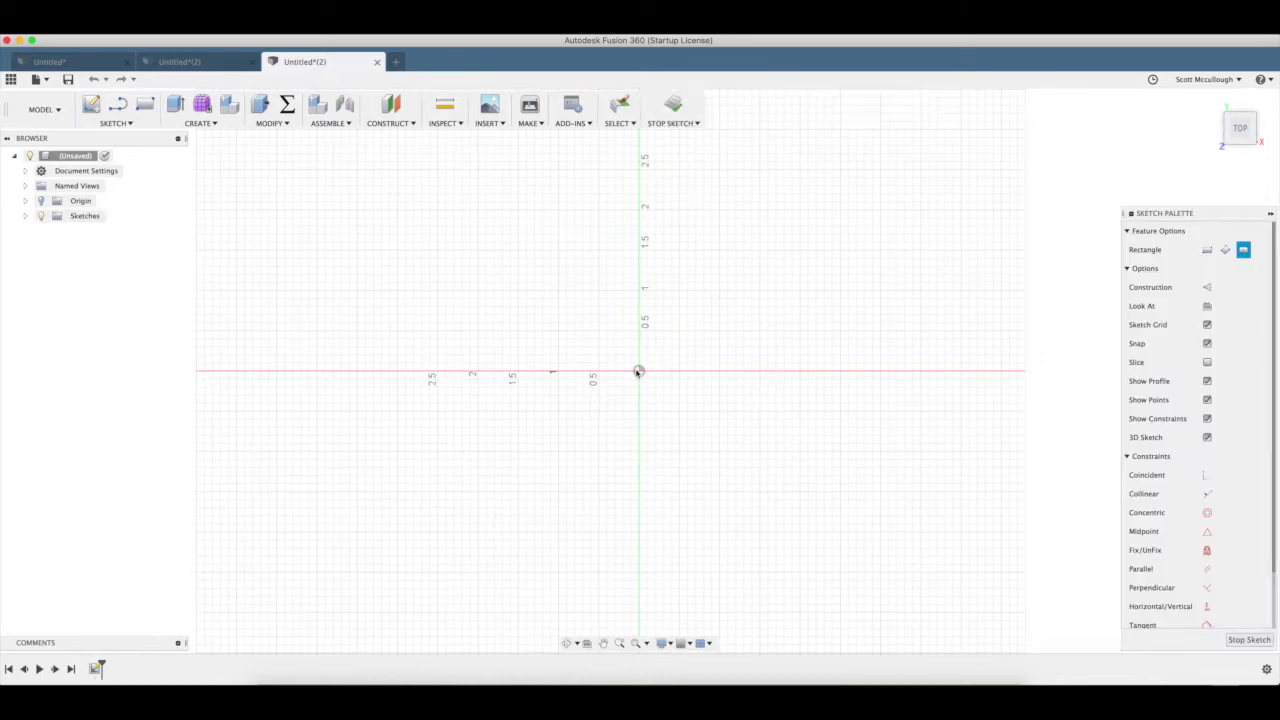
left_click(639, 372)
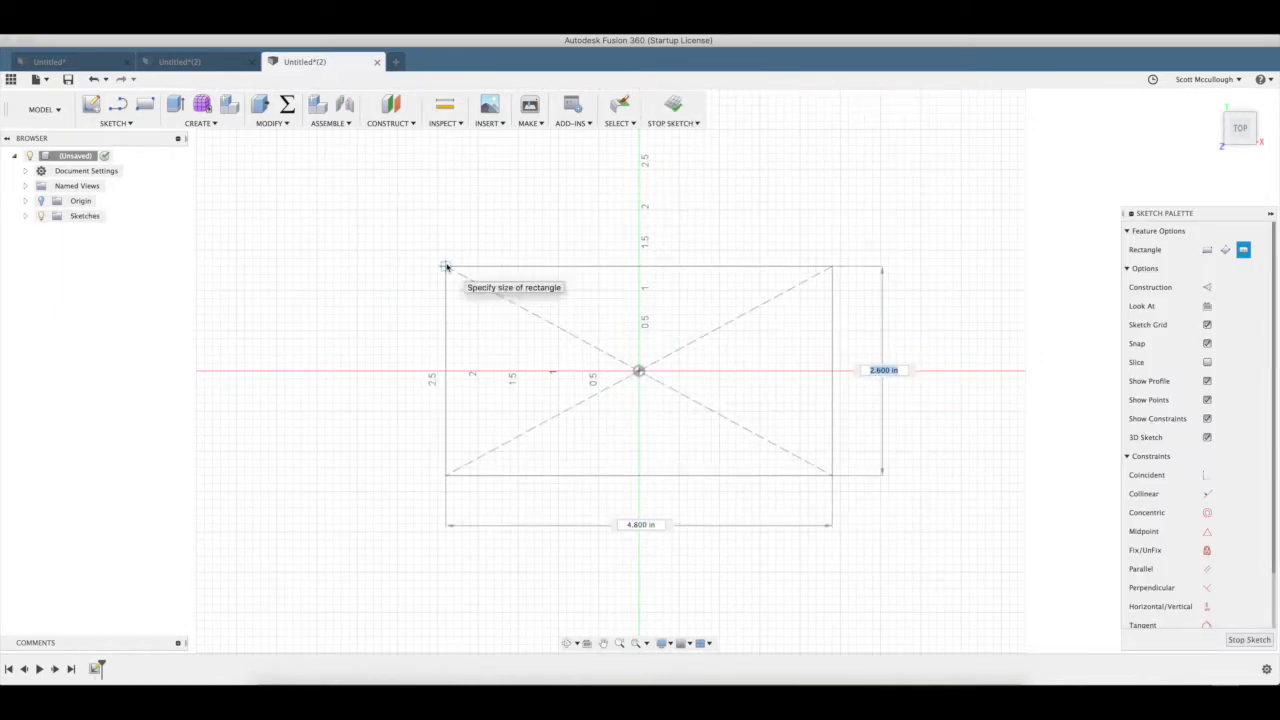
type("8")
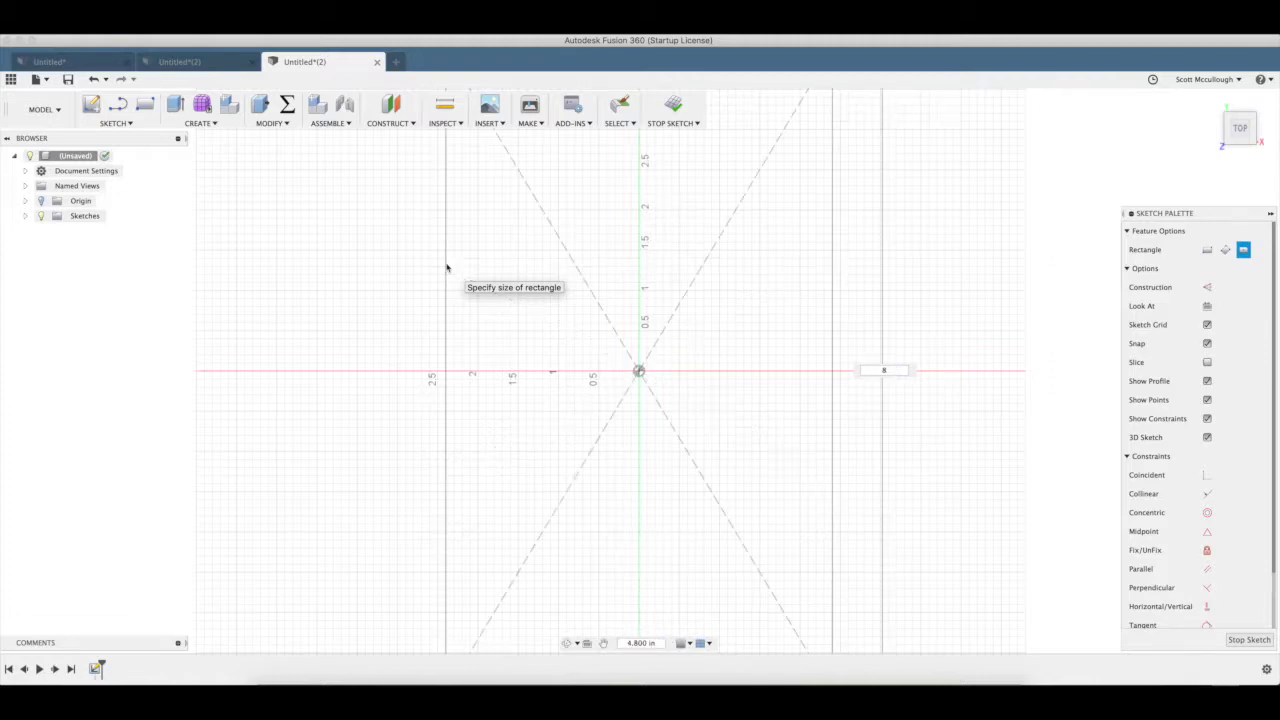
key("Tab")
type("16")
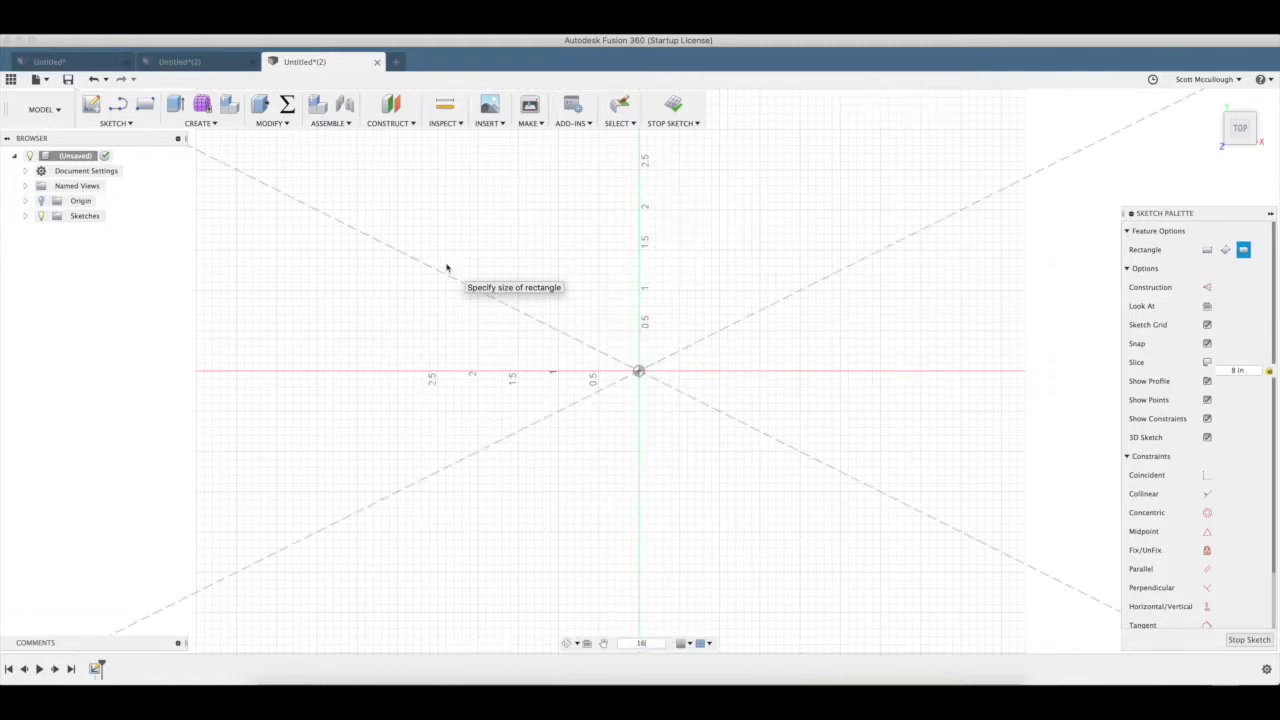
key("Return")
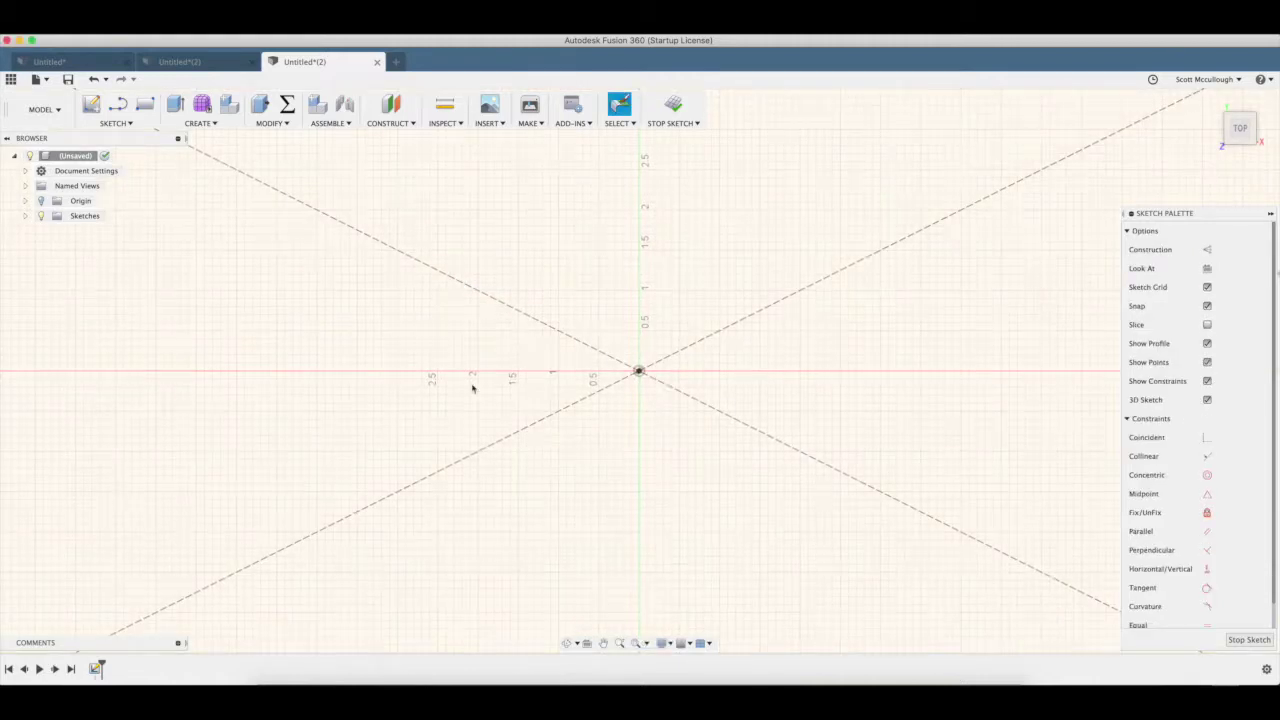
left_click(635, 643)
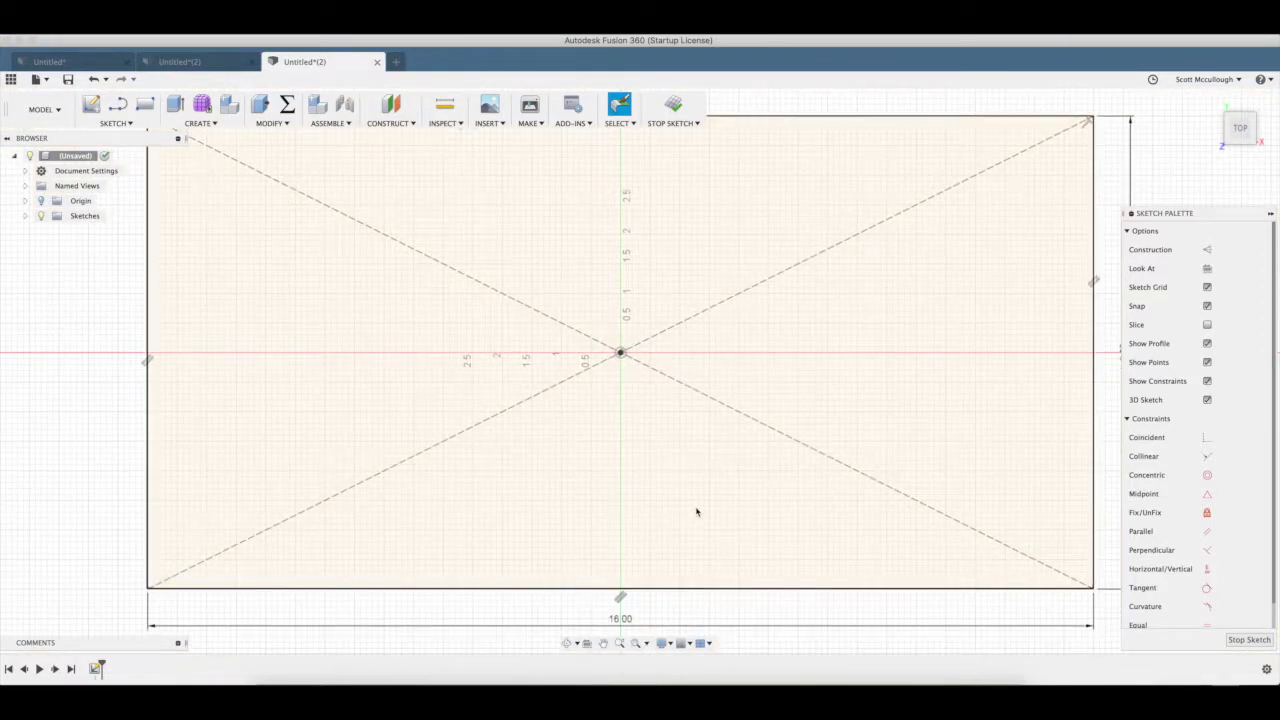
Offset the 16 x 8 in rectangle 1 in inward to make the inner frame outline
key("o")
left_click(691, 589)
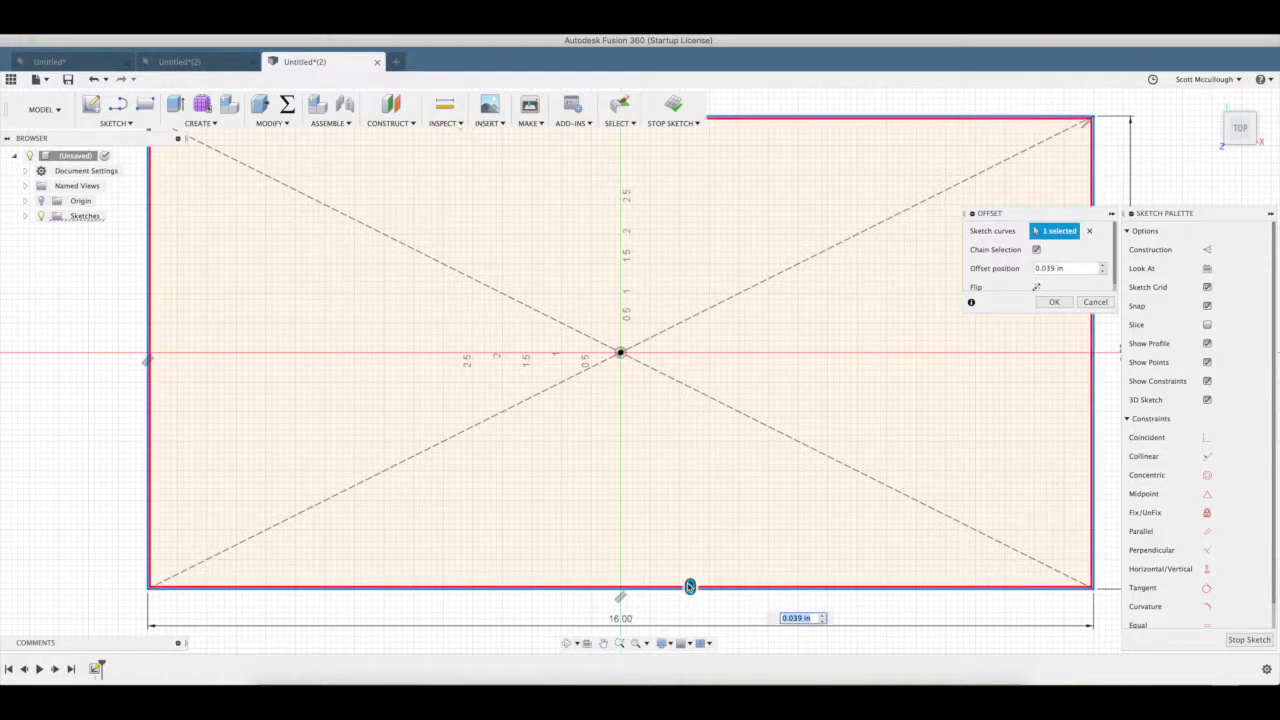
left_click_drag(689, 586, 689, 545)
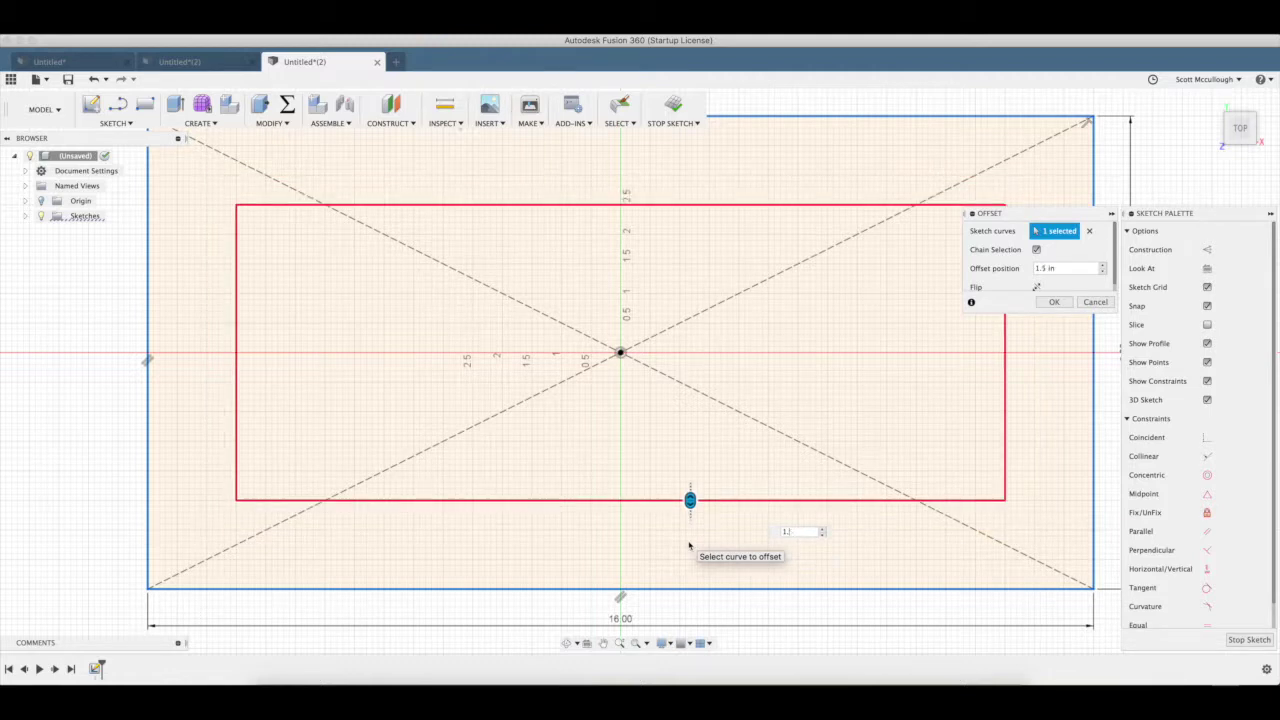
key("BackSpace")
key("Return")
type("1")
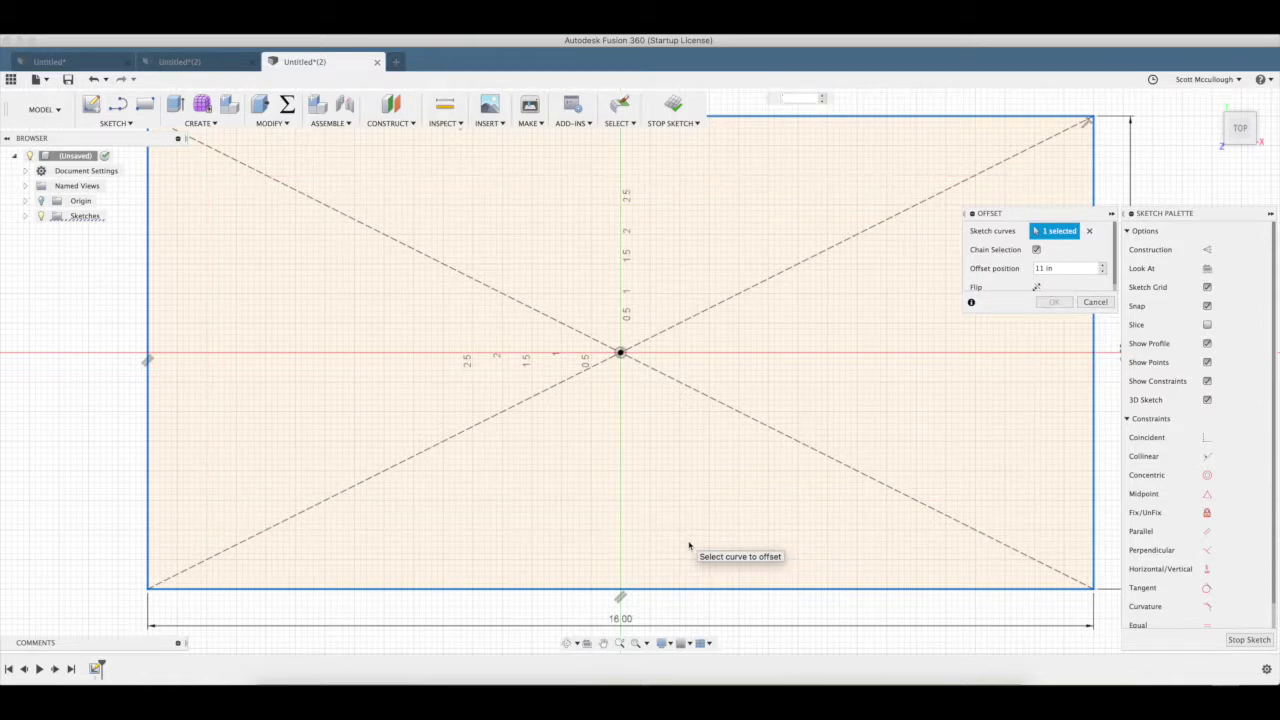
double_click(1040, 268)
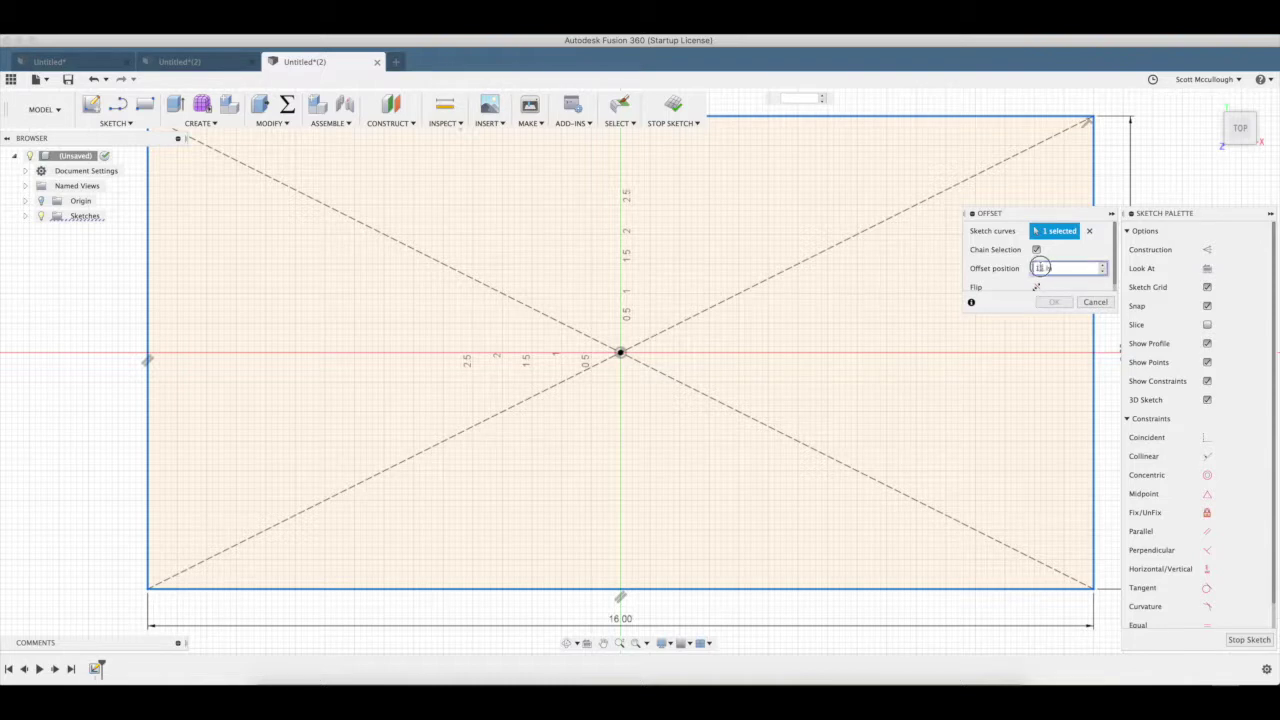
type("1")
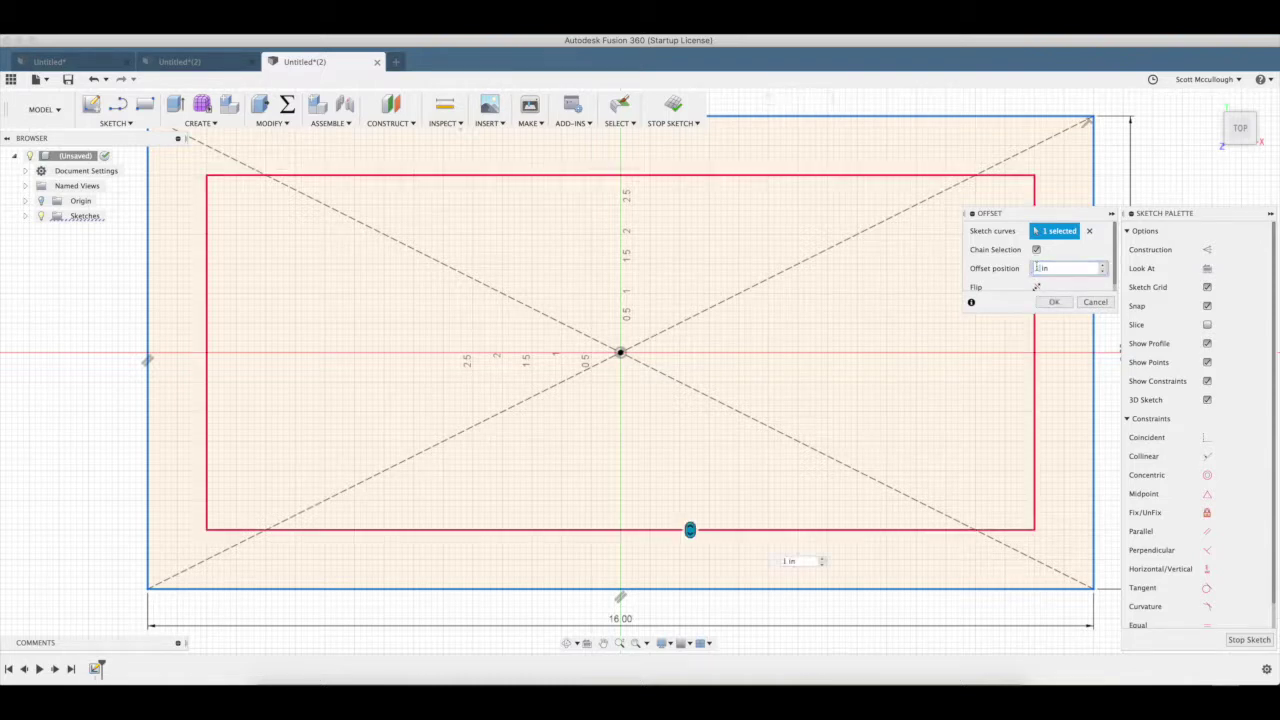
key("Return")
scroll(1035, 280, "down", 1)
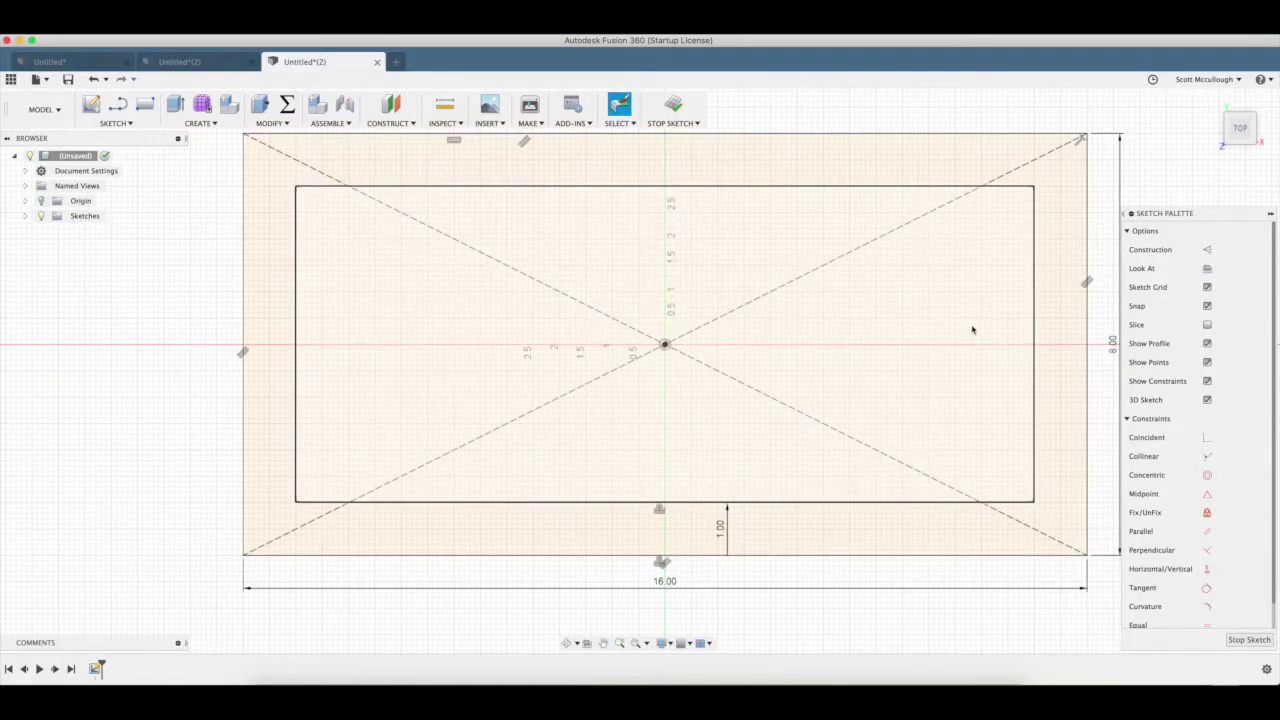
Draw diagonal mitre lines at all four corners linking outer and inner rectangles, then stop the sketch
key("l")
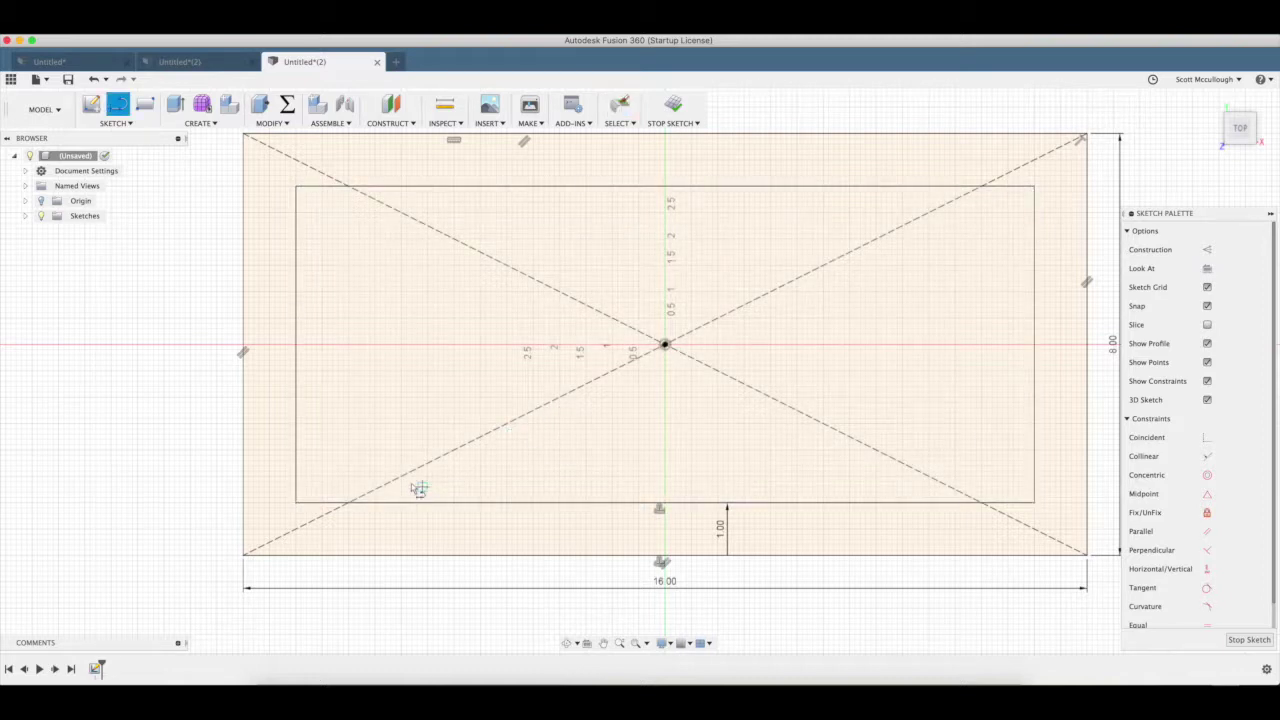
left_click(243, 555)
double_click(296, 503)
left_click(296, 186)
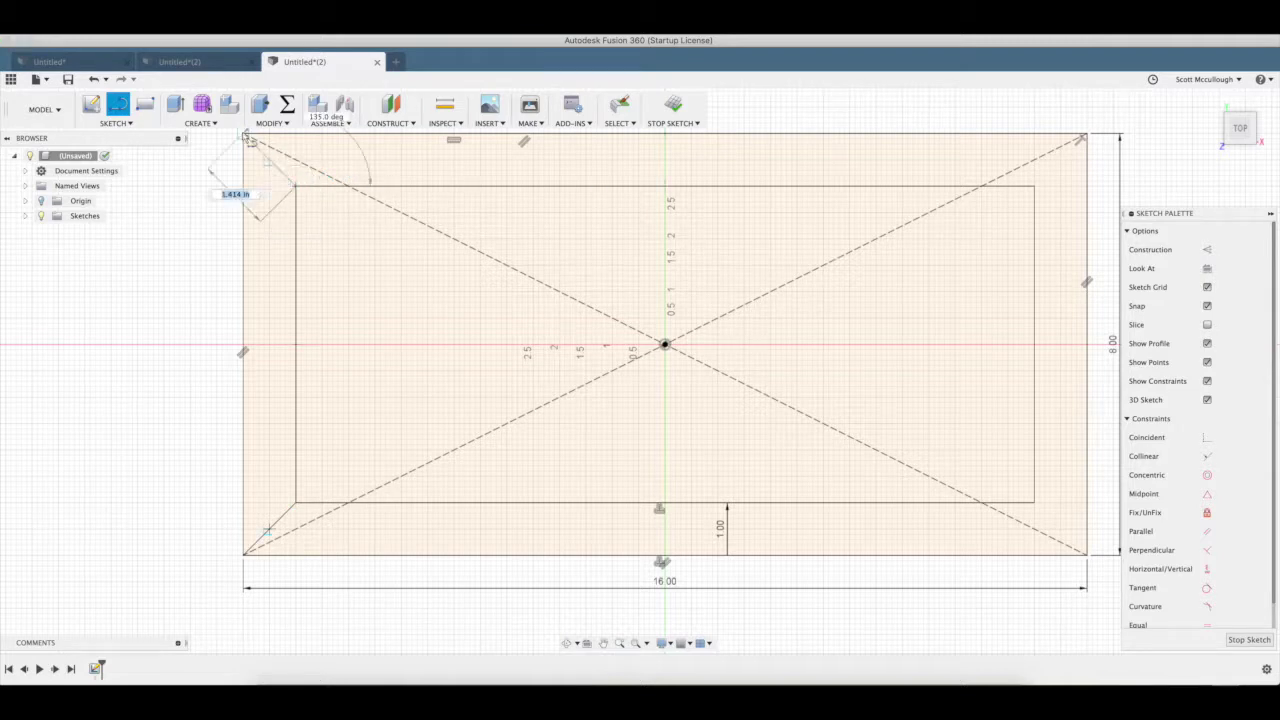
double_click(243, 133)
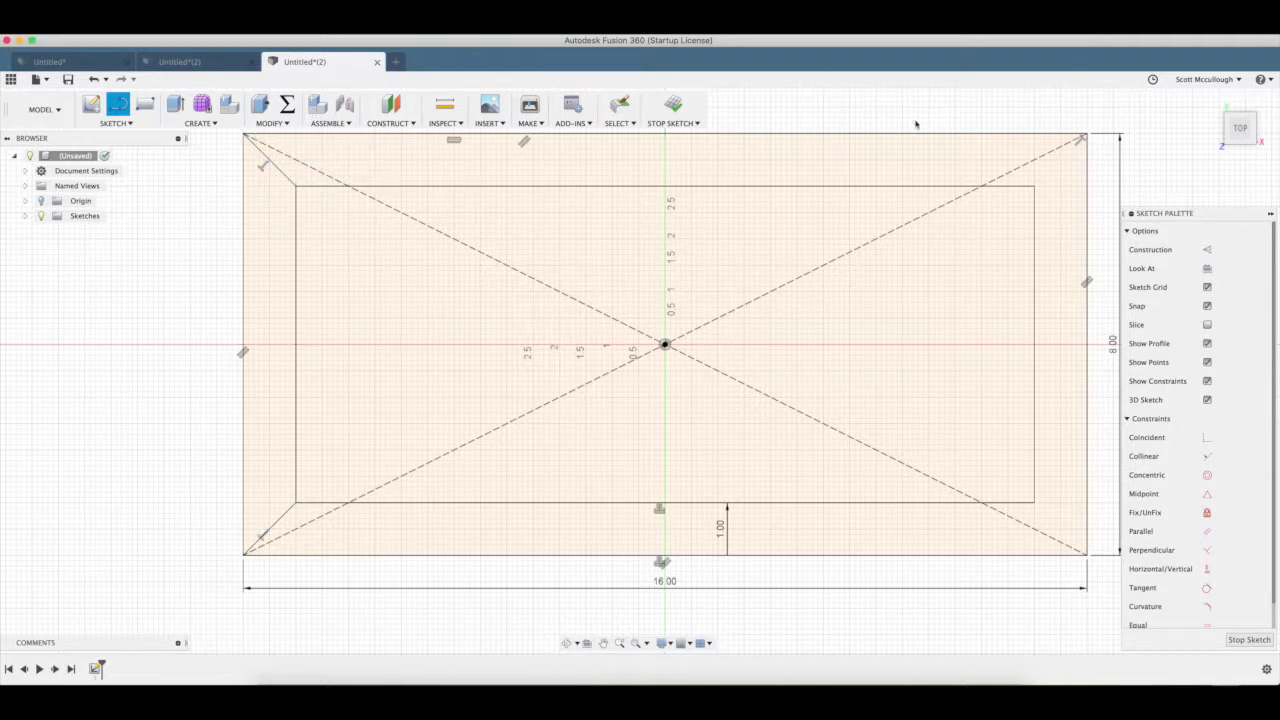
left_click(1034, 186)
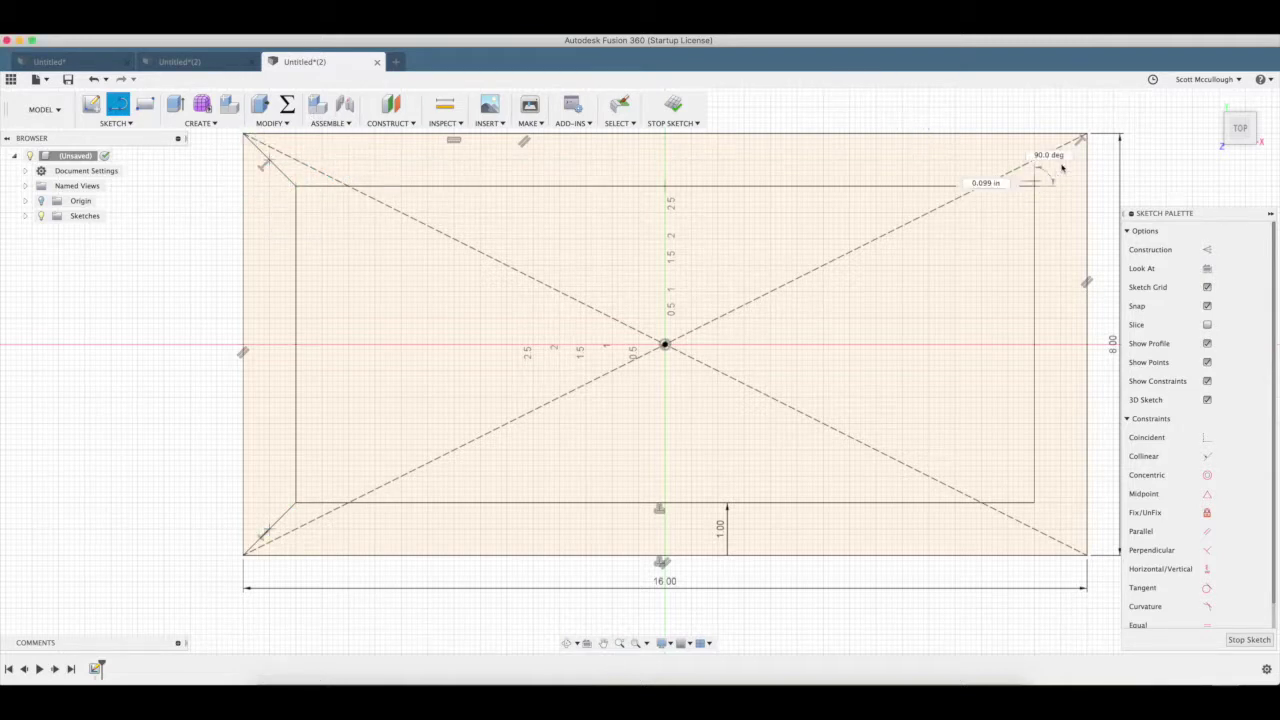
double_click(1085, 134)
scroll(1088, 552, "down", 1)
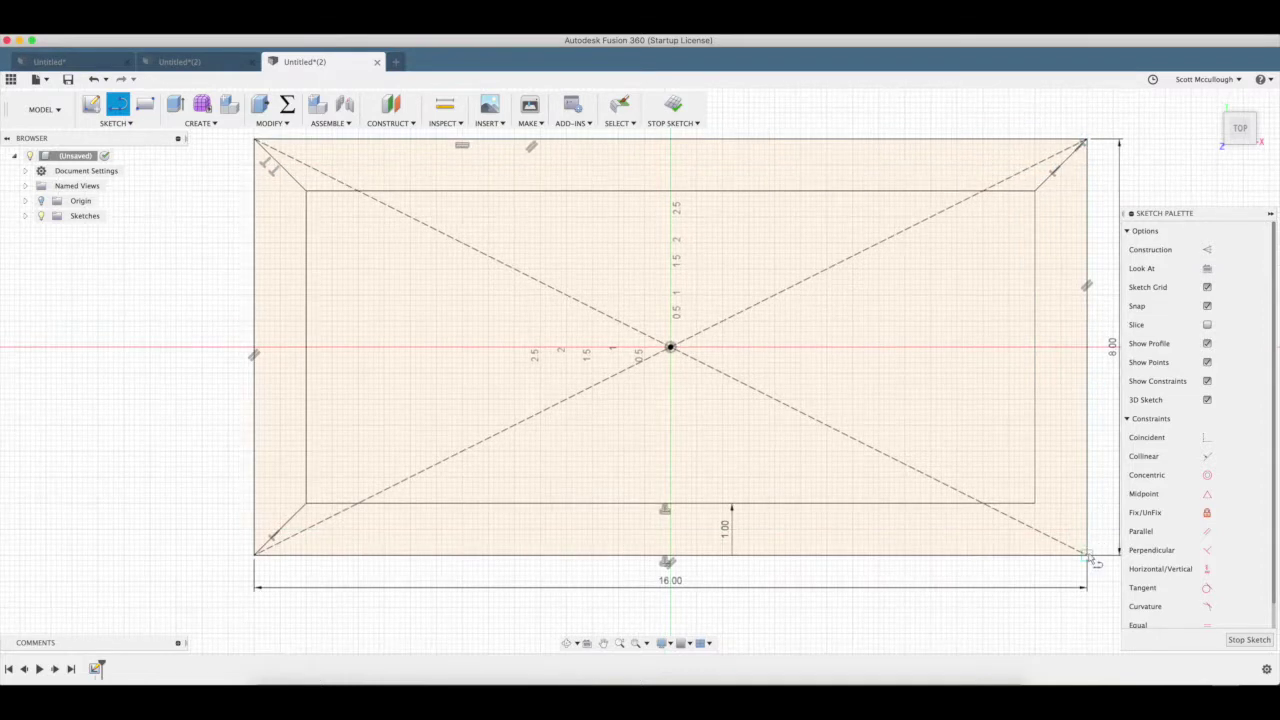
left_click(1087, 554)
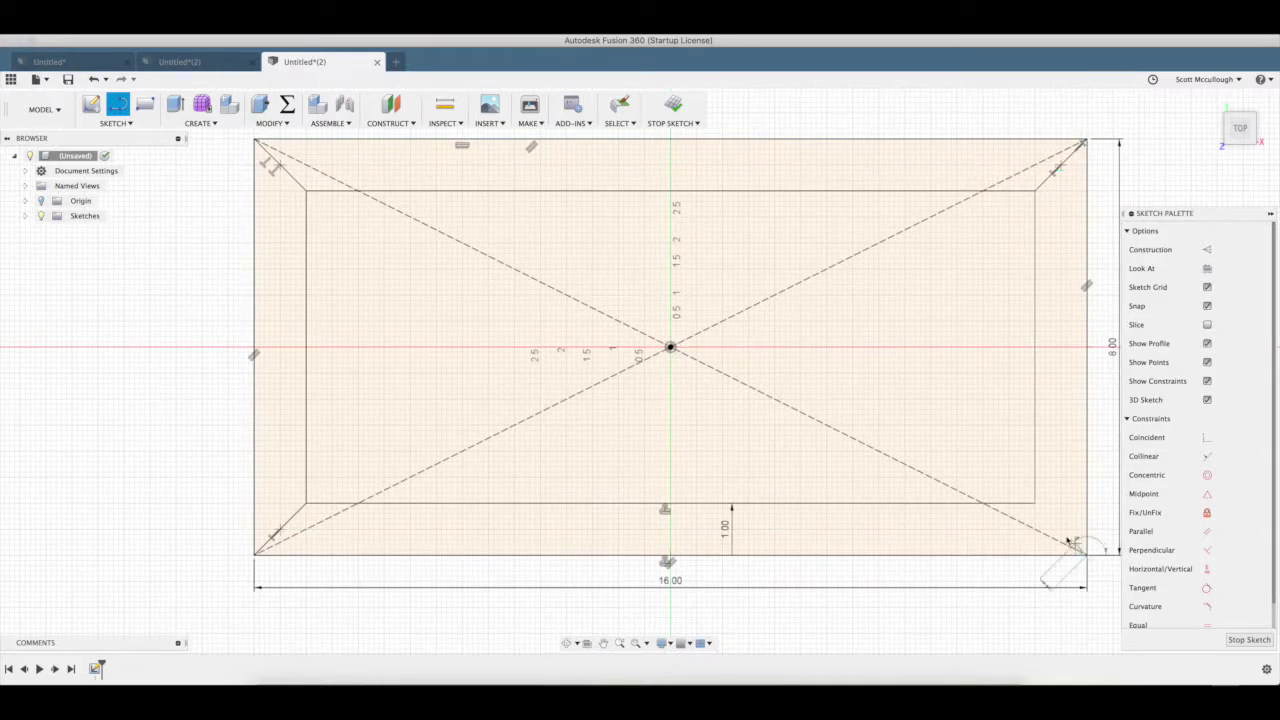
double_click(1035, 503)
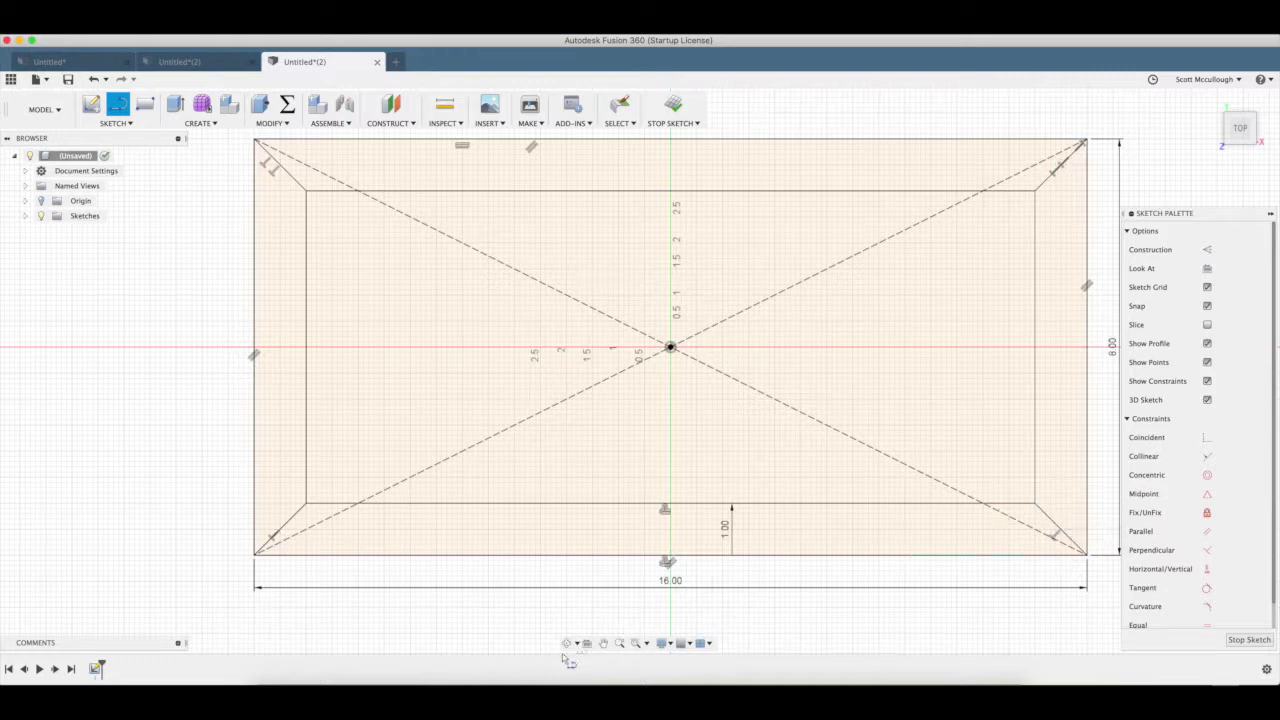
left_click(1249, 639)
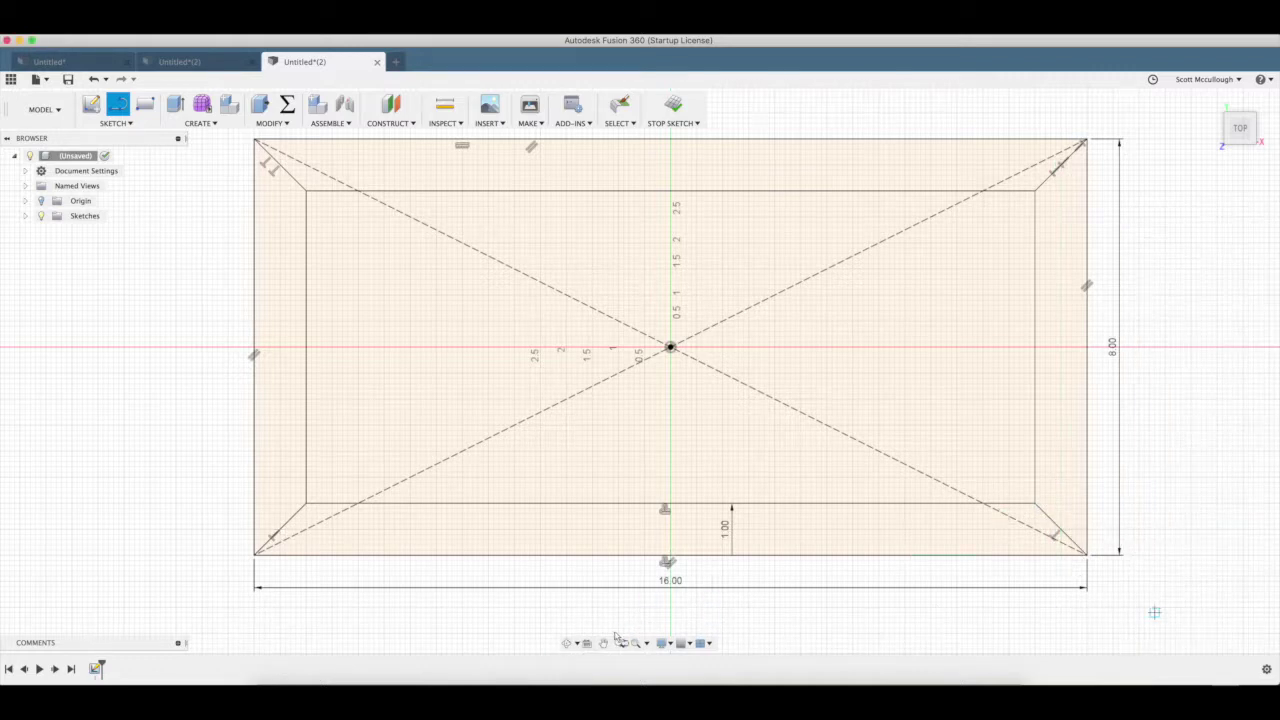
Extrude the left and right trapezoid end profiles 0.40 in as a new component
left_click(570, 643)
left_click_drag(569, 574, 576, 540)
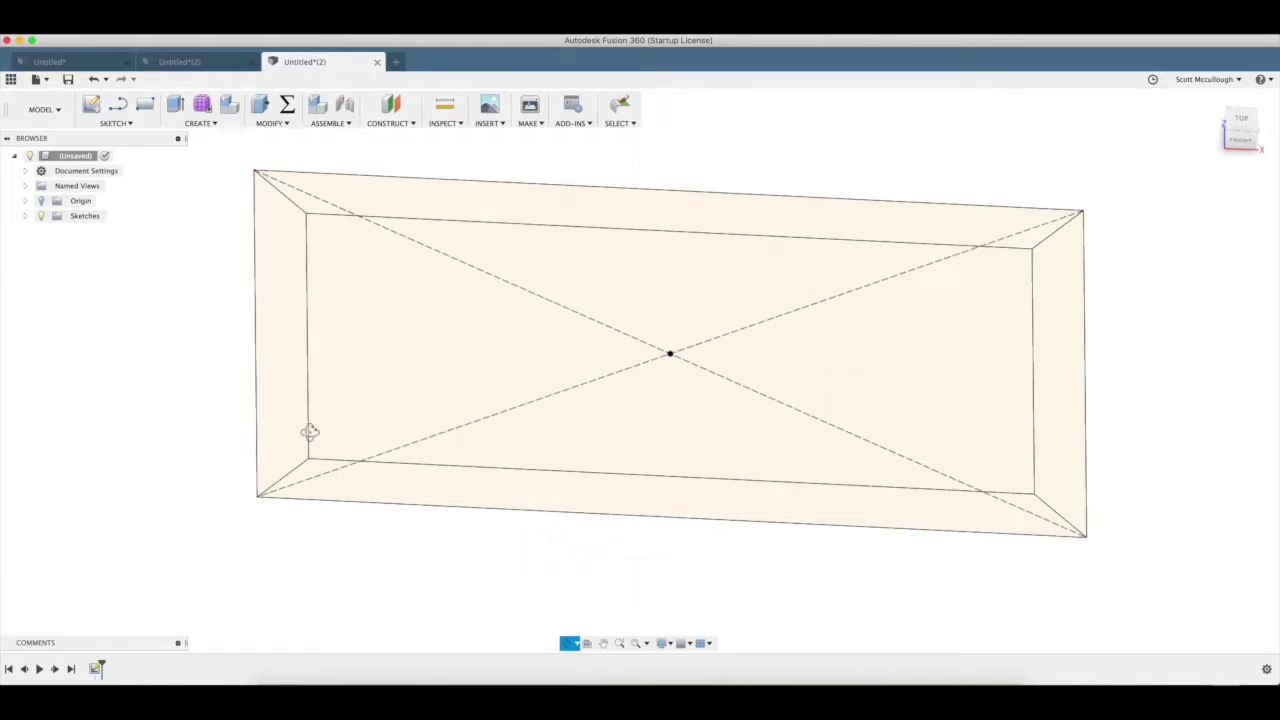
key("q")
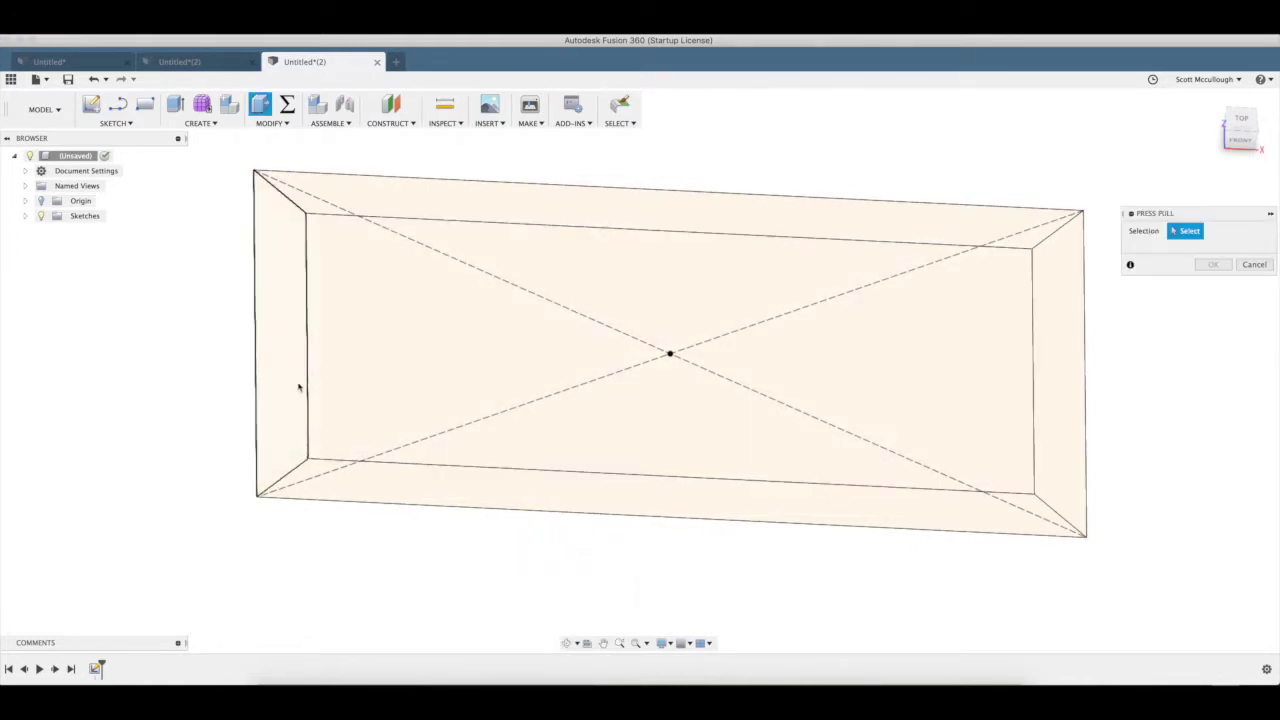
left_click(287, 393)
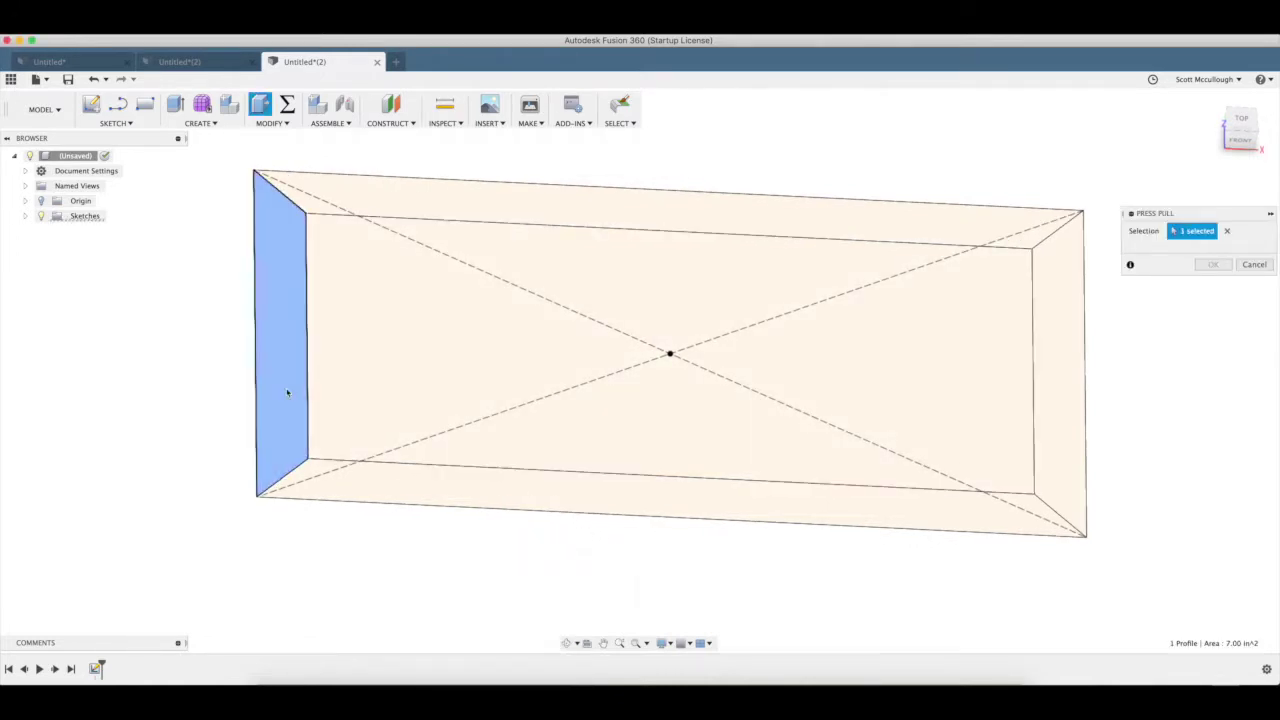
left_click(1069, 423)
left_click(1200, 350)
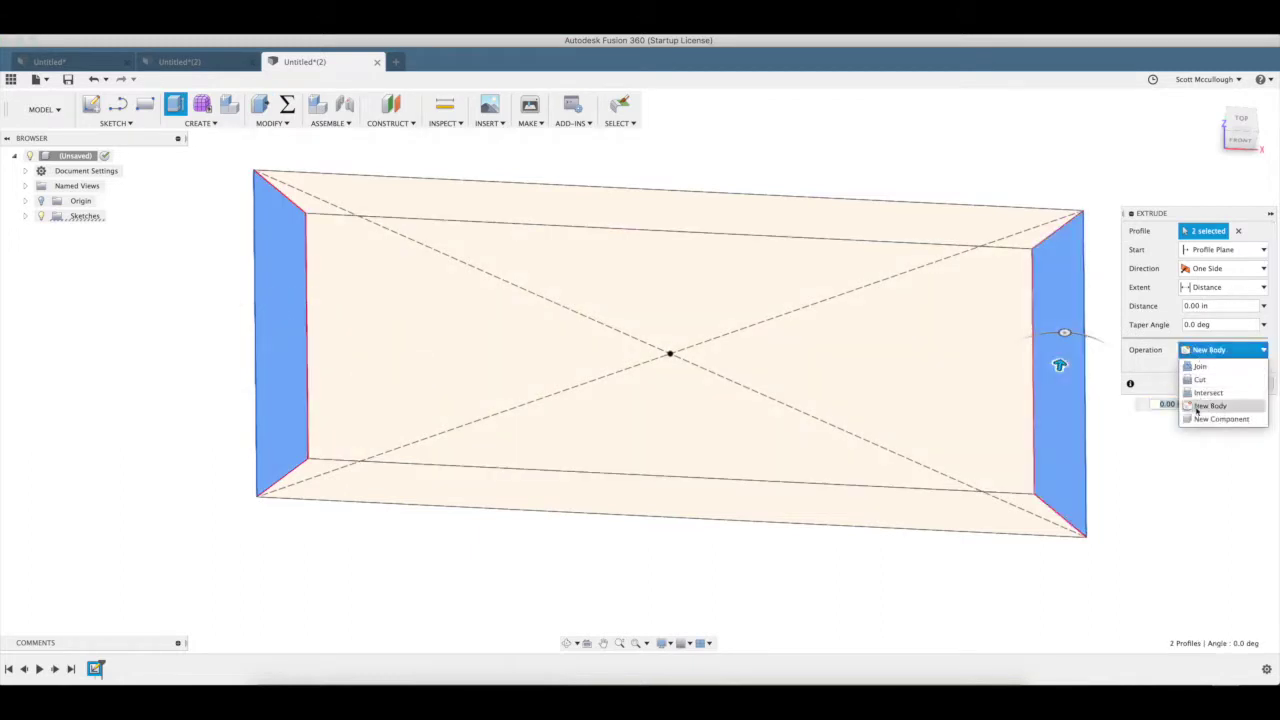
left_click(1198, 420)
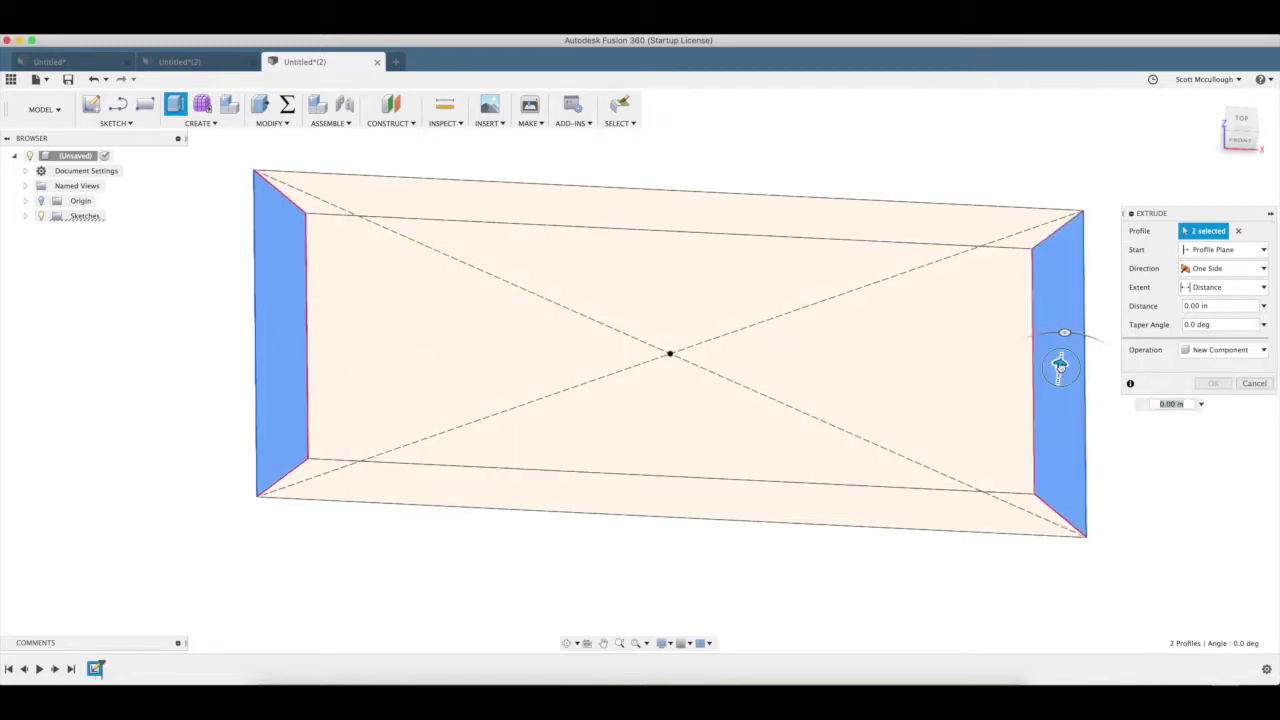
left_click_drag(1057, 366, 1063, 355)
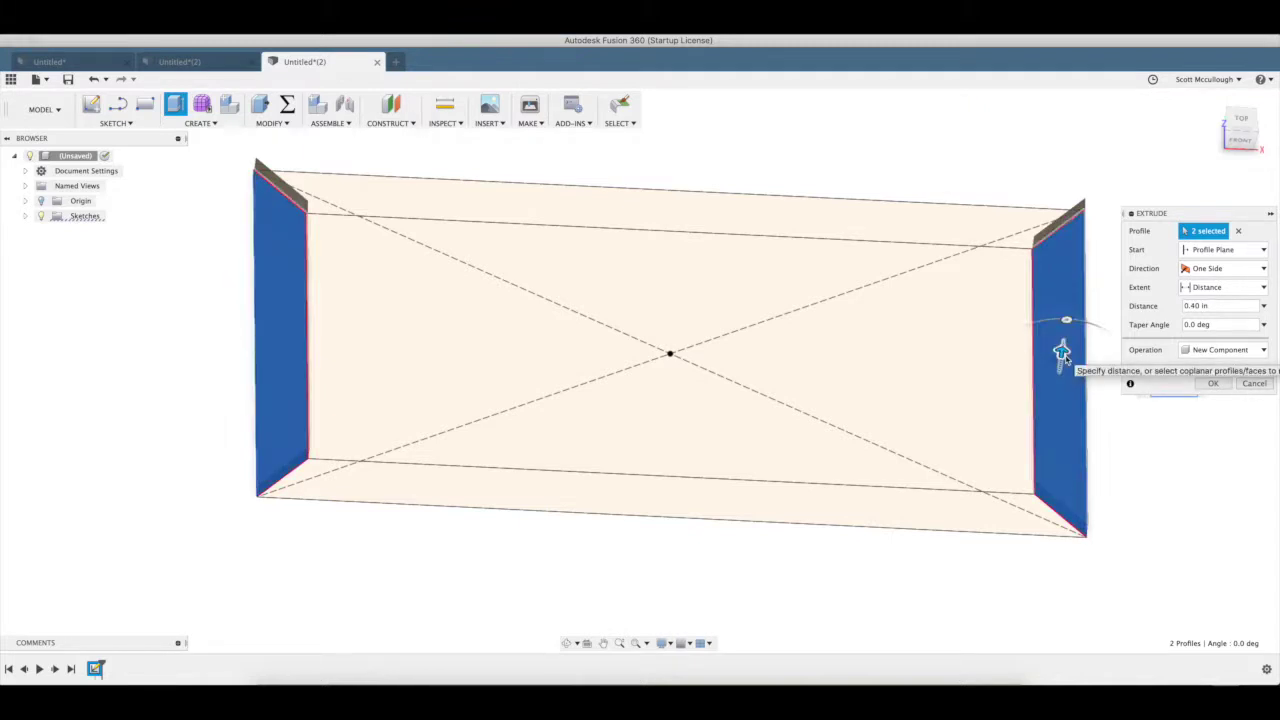
key("Return")
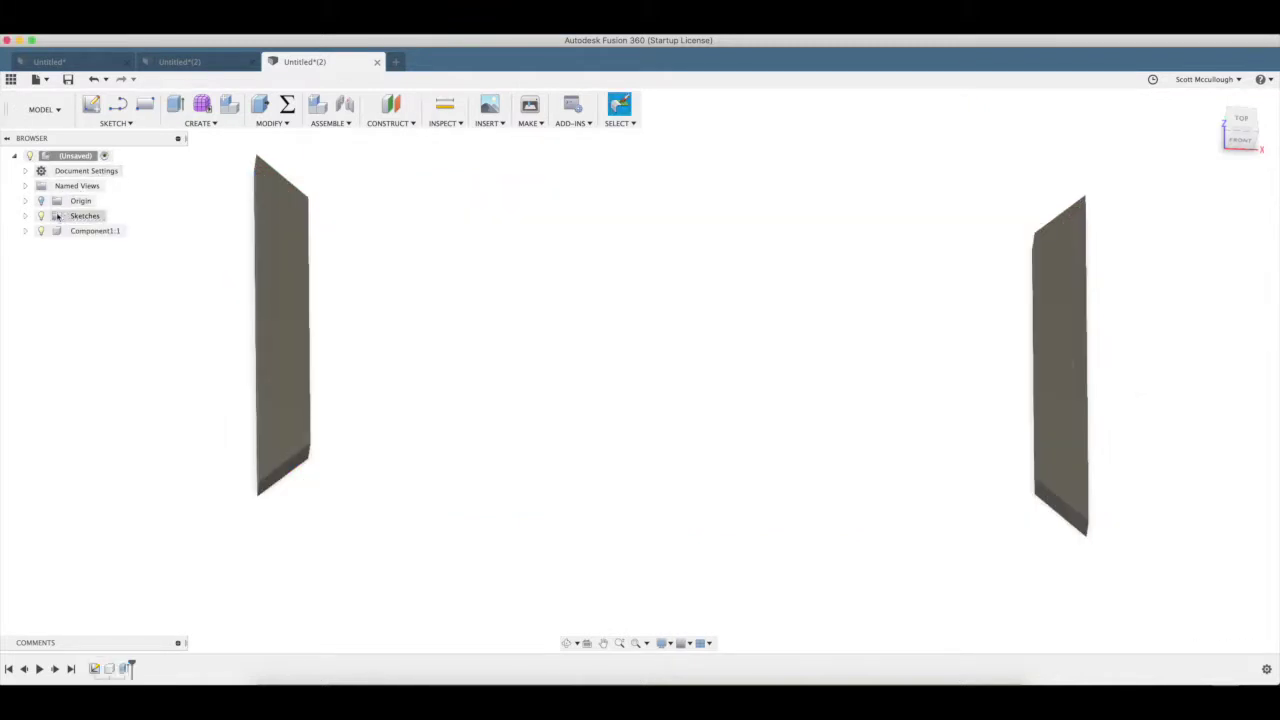
Show Sketch1 and extrude the top and bottom rail profiles 0.5 in as a new component
left_click(26, 216)
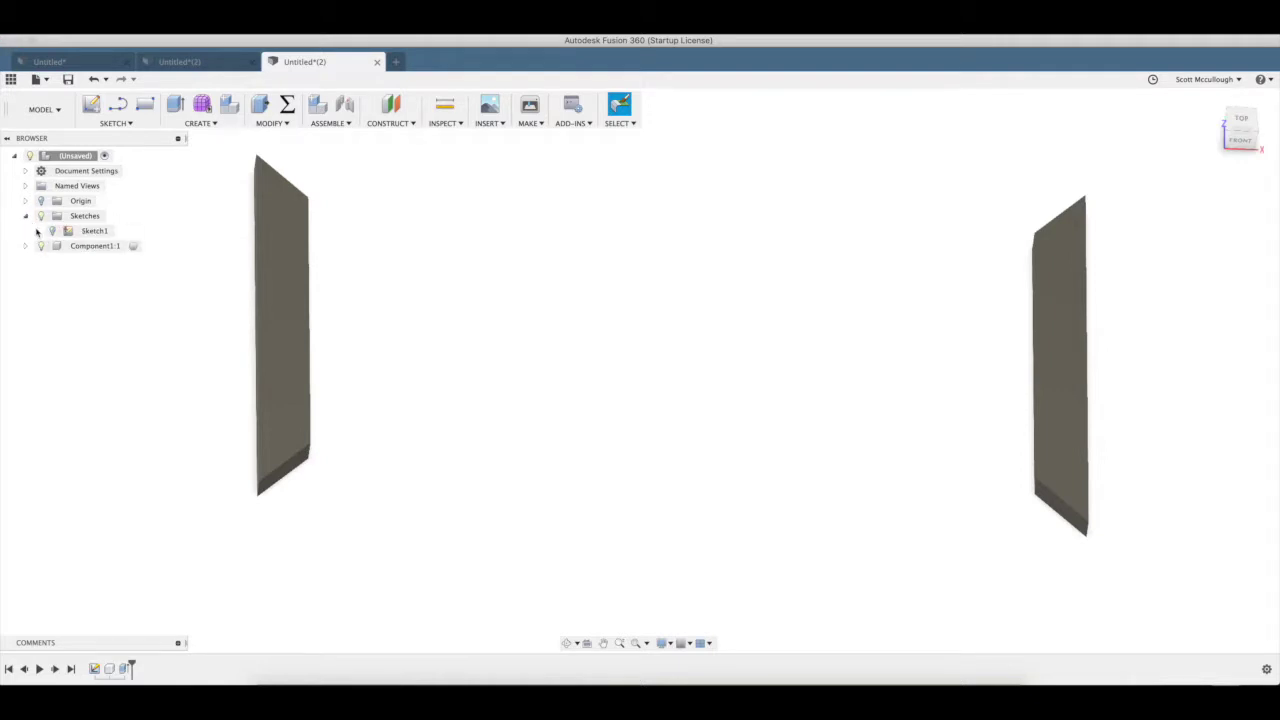
left_click(52, 230)
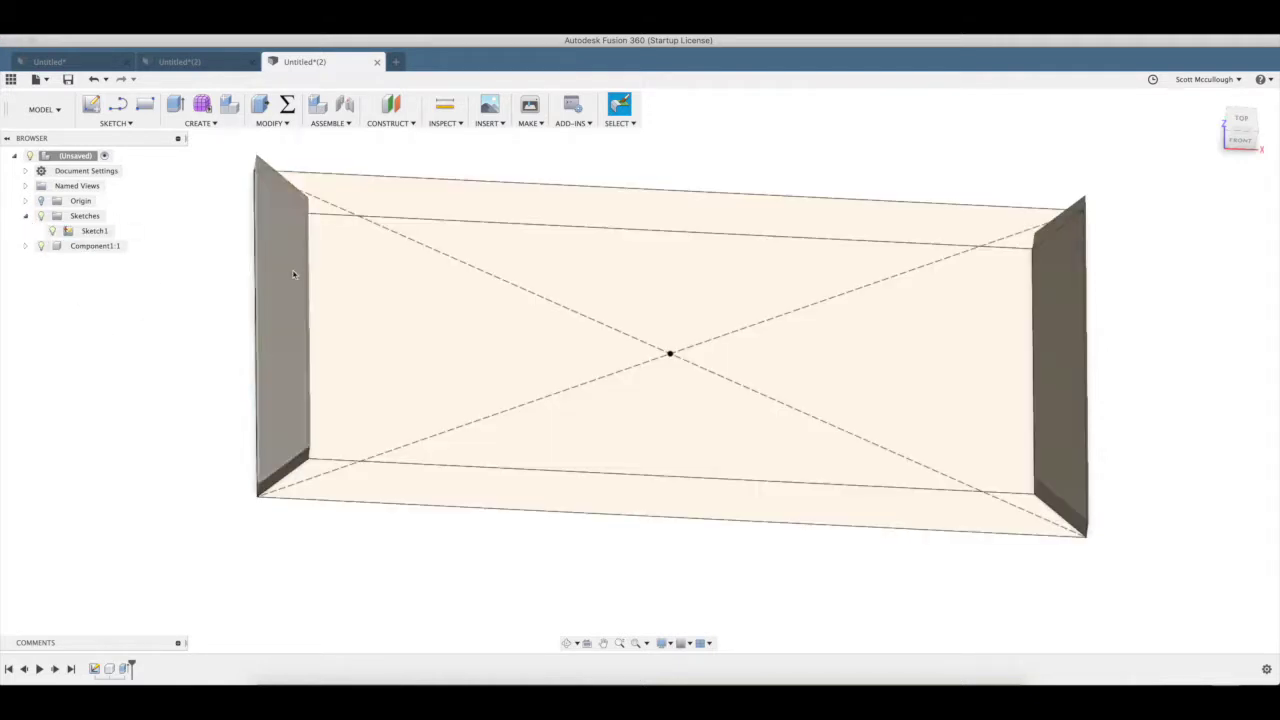
key("q")
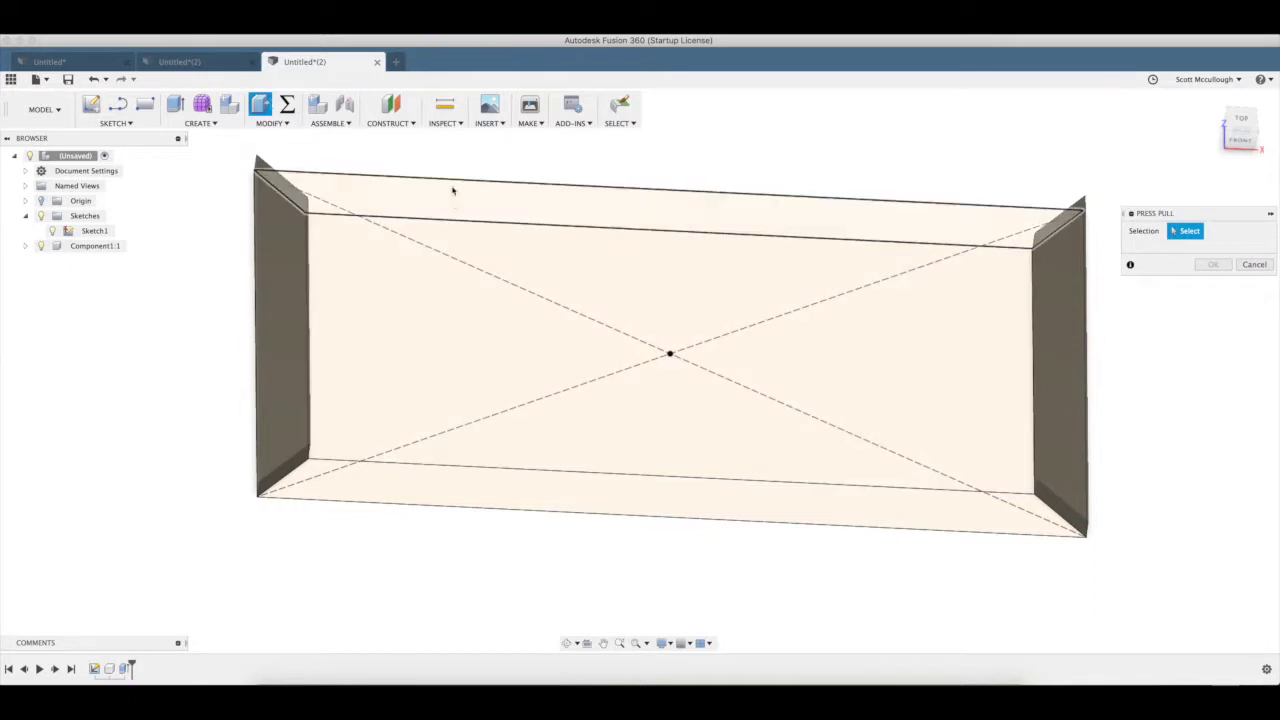
left_click(453, 204)
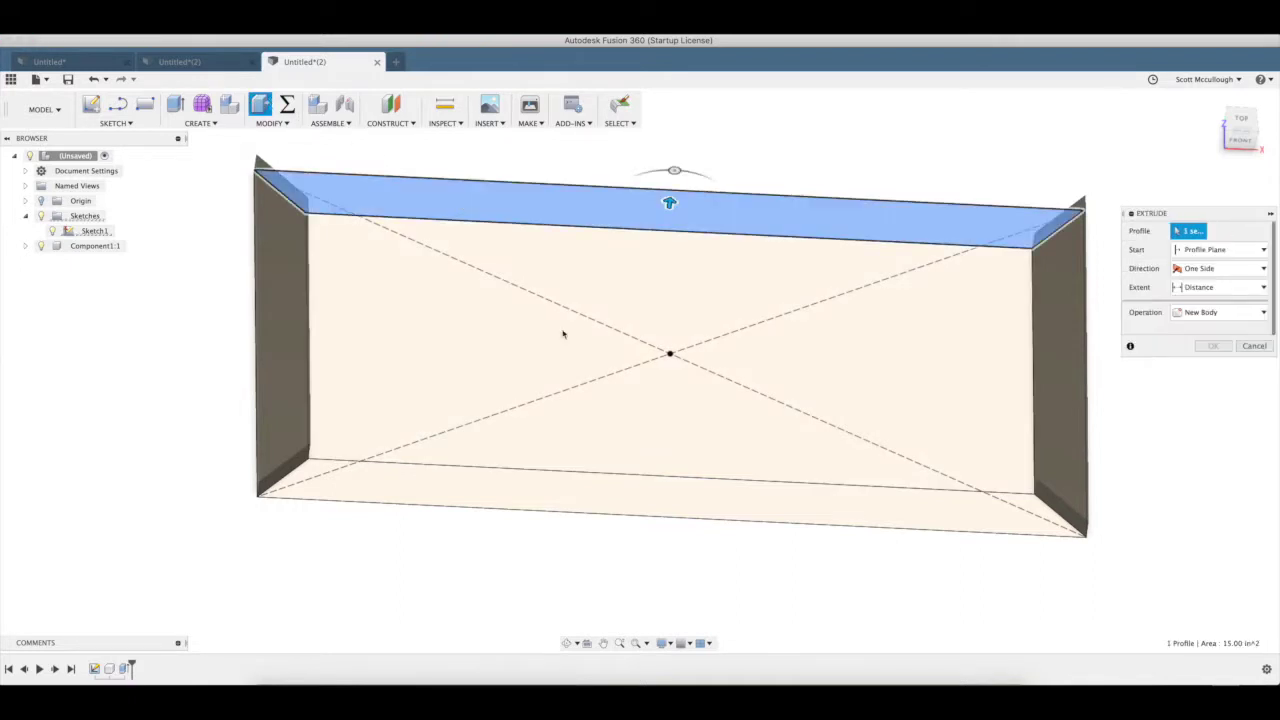
left_click(582, 488)
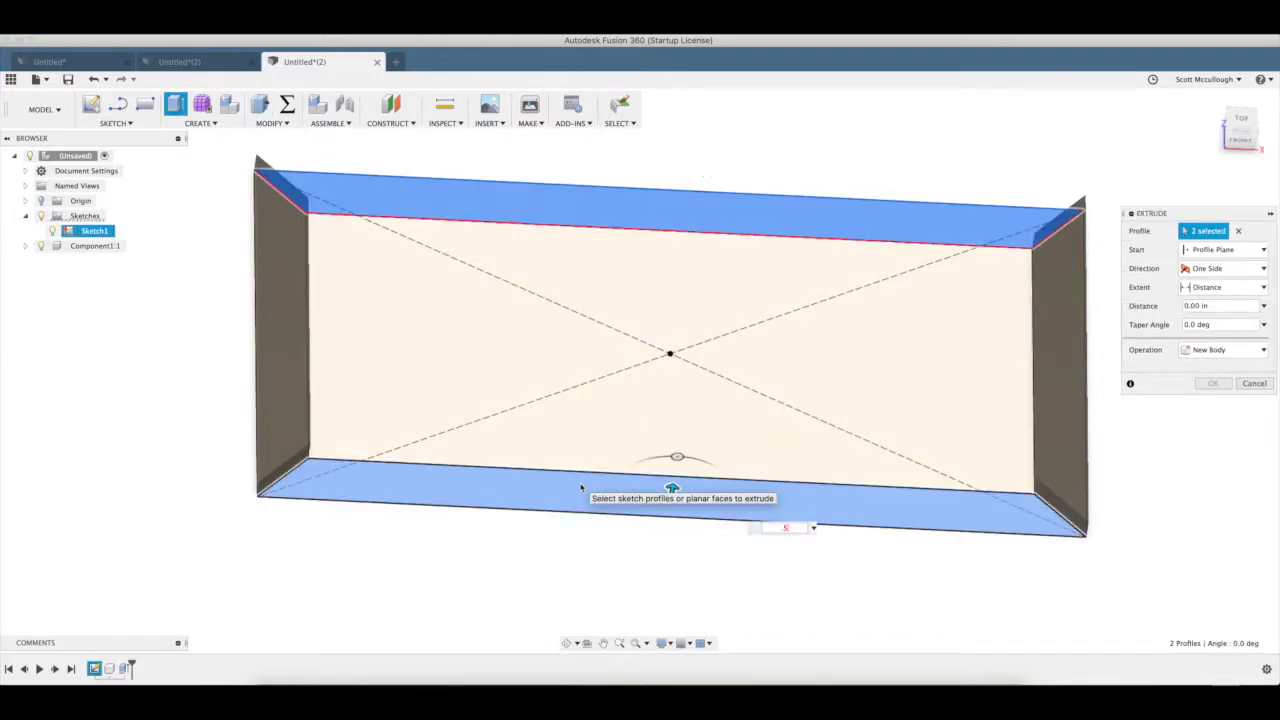
type(".5")
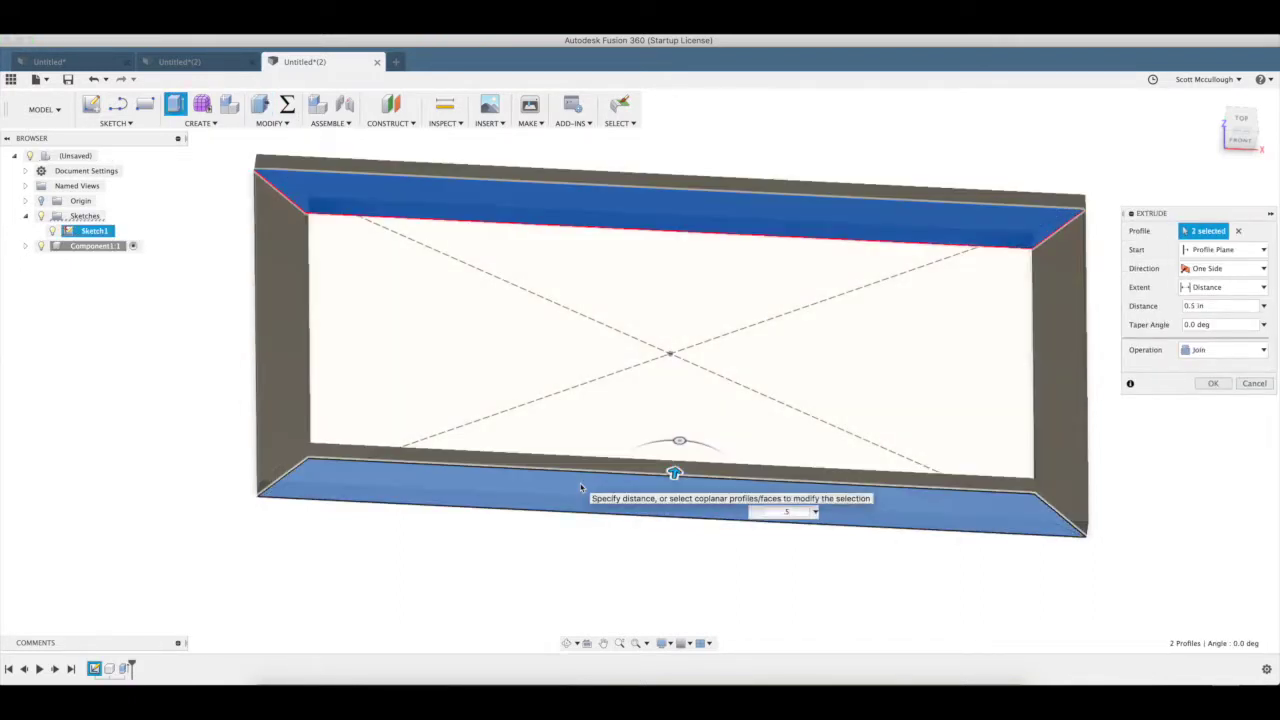
left_click(1210, 349)
left_click(1221, 419)
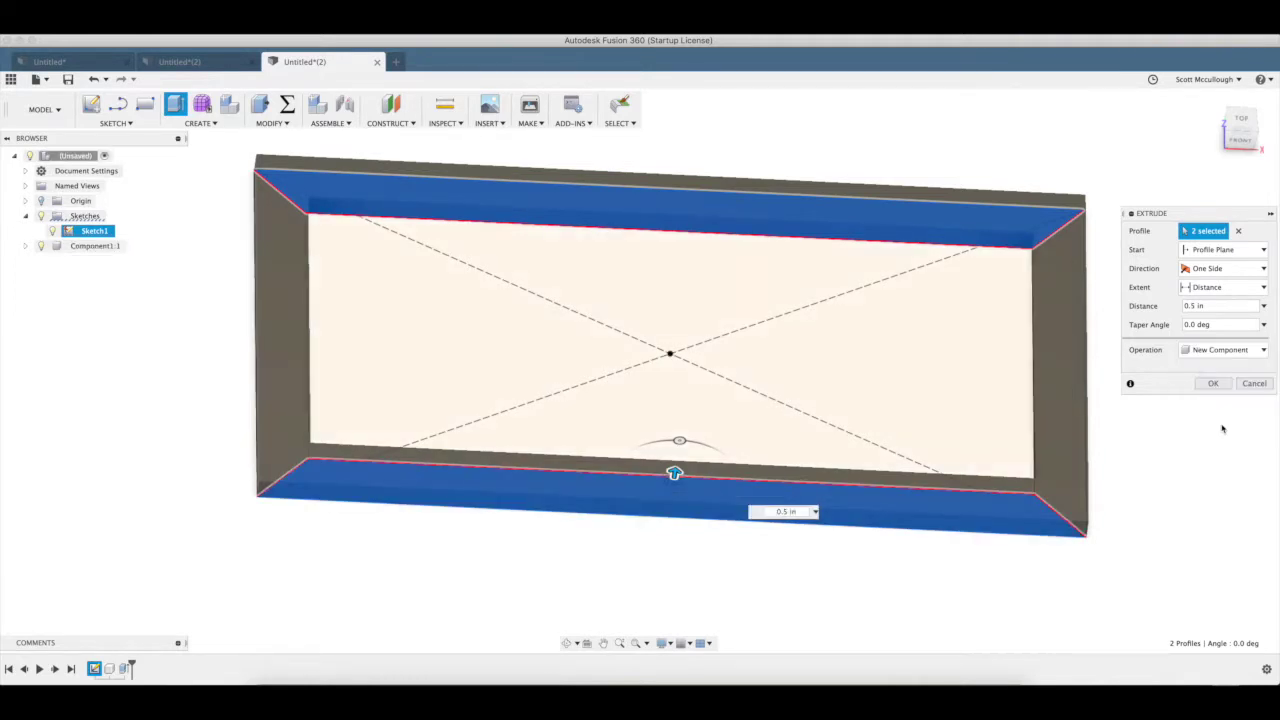
left_click(1216, 385)
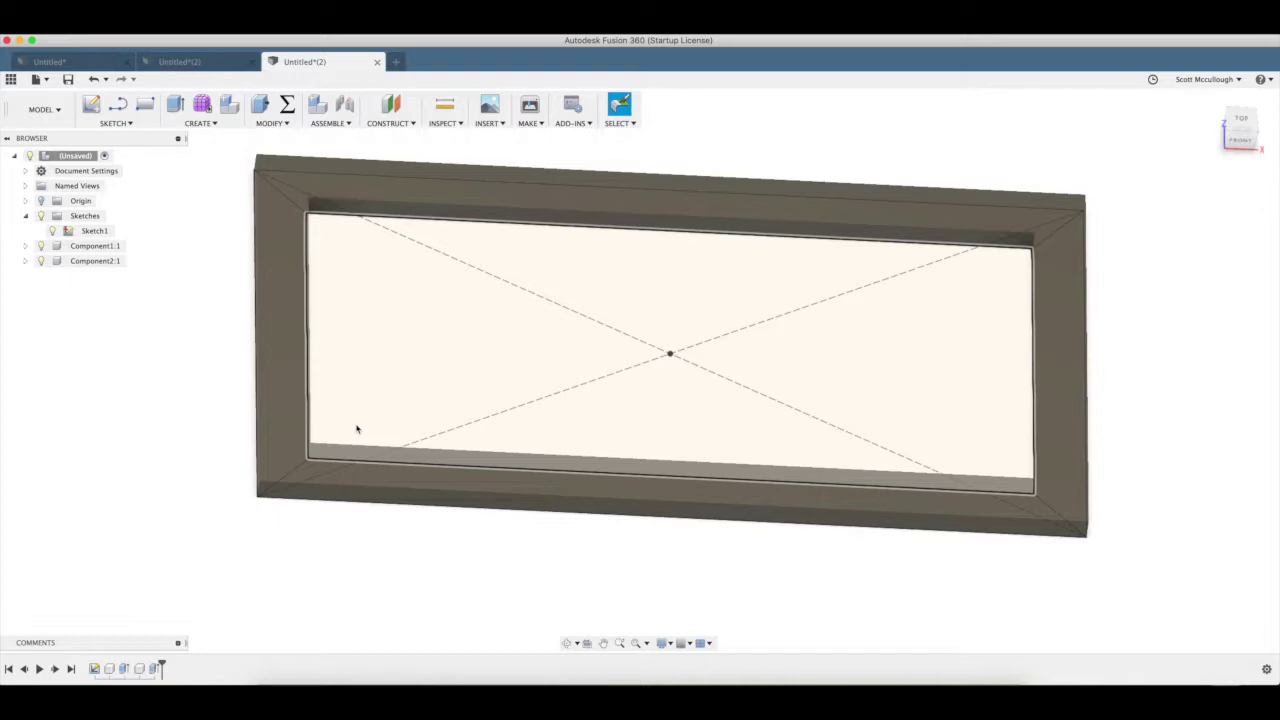
key("o")
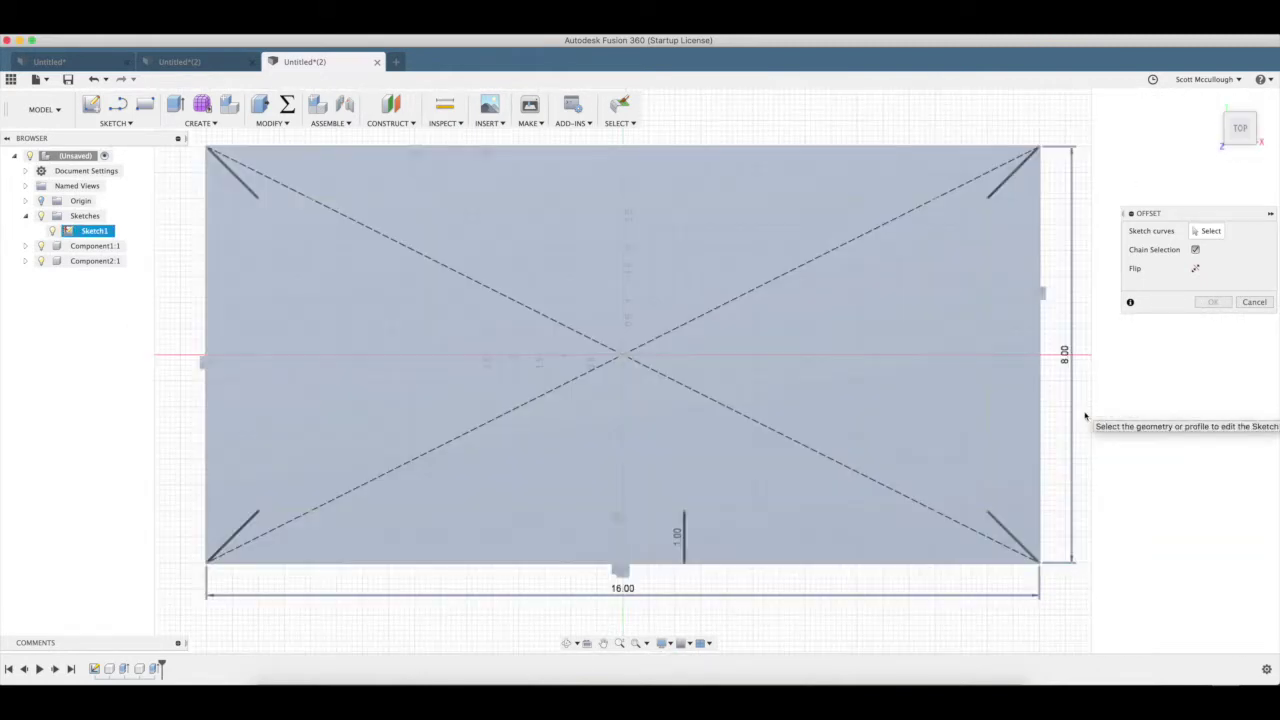
Offset Sketch1's outer rectangle 0.75 in inward and stop the sketch
left_click(920, 434)
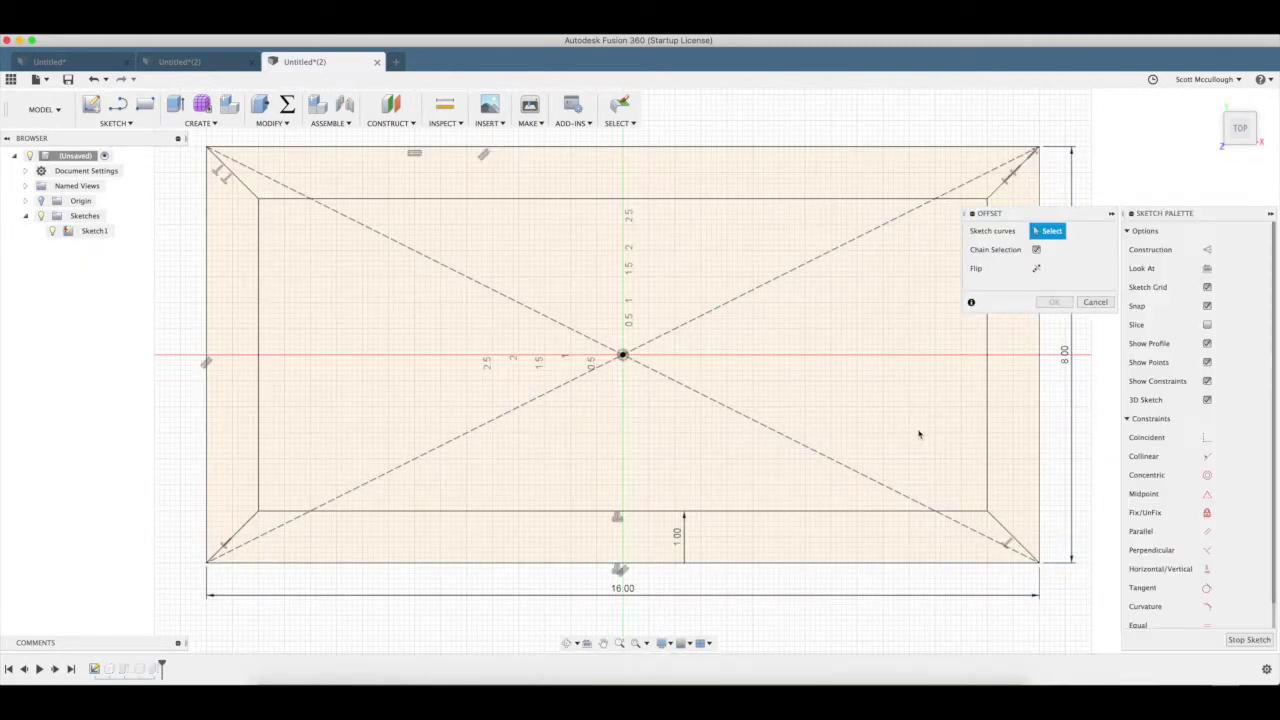
left_click(1039, 485)
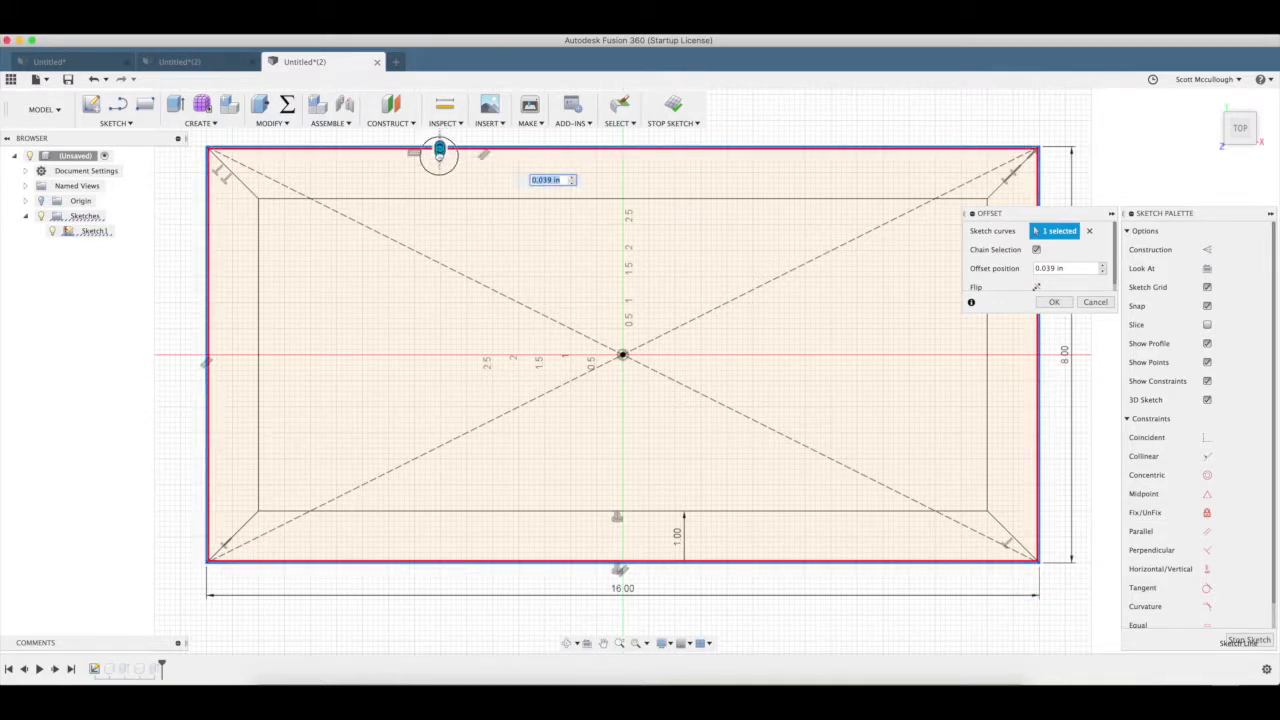
left_click_drag(440, 153, 432, 194)
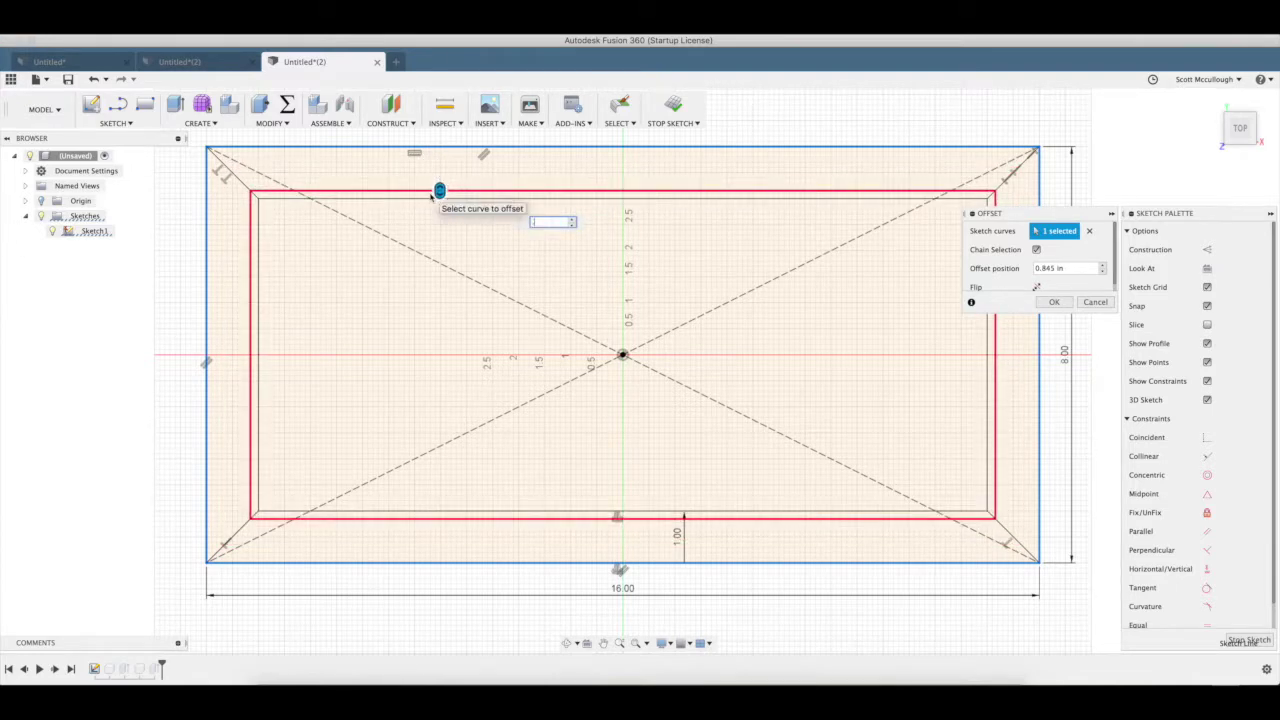
type(".75")
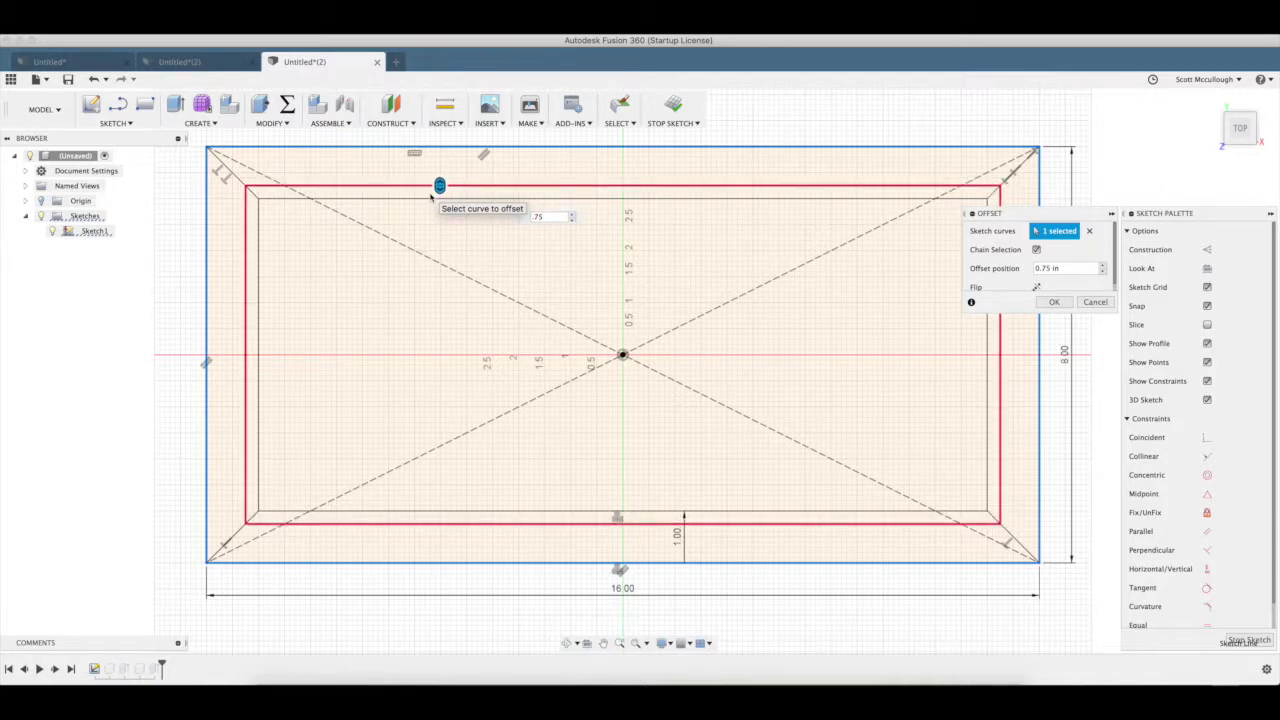
key("Return")
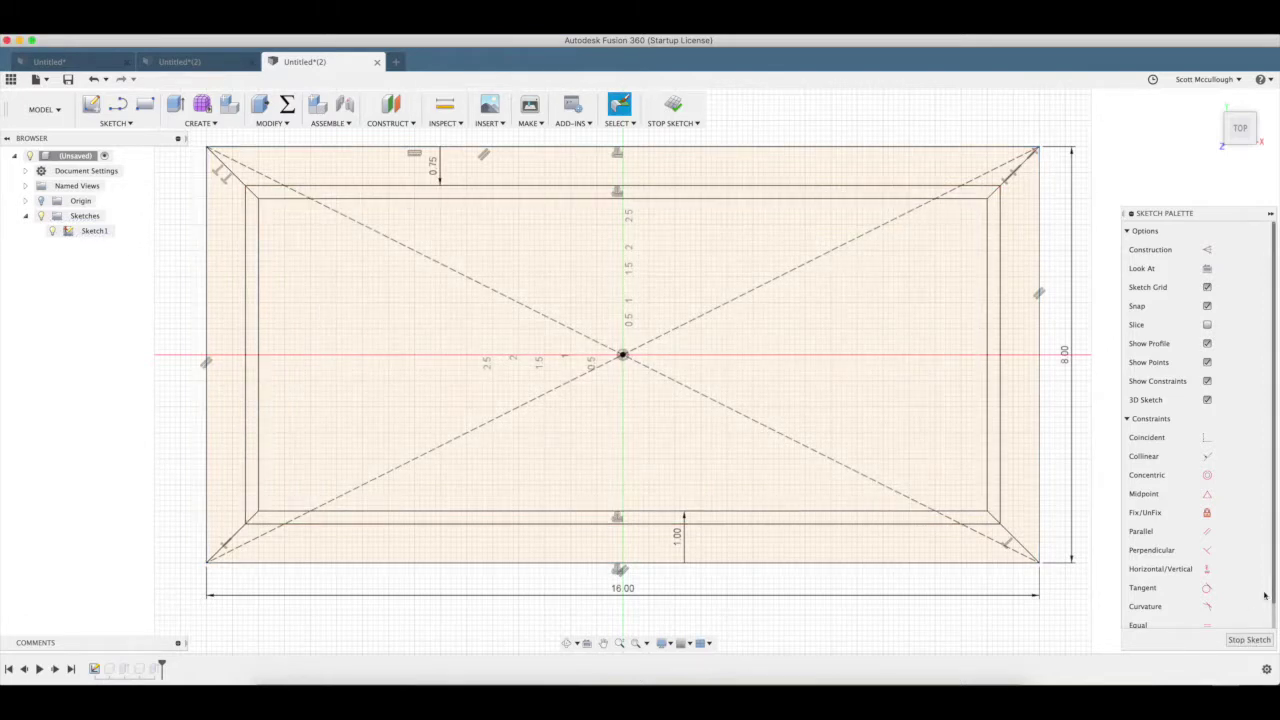
left_click(1237, 640)
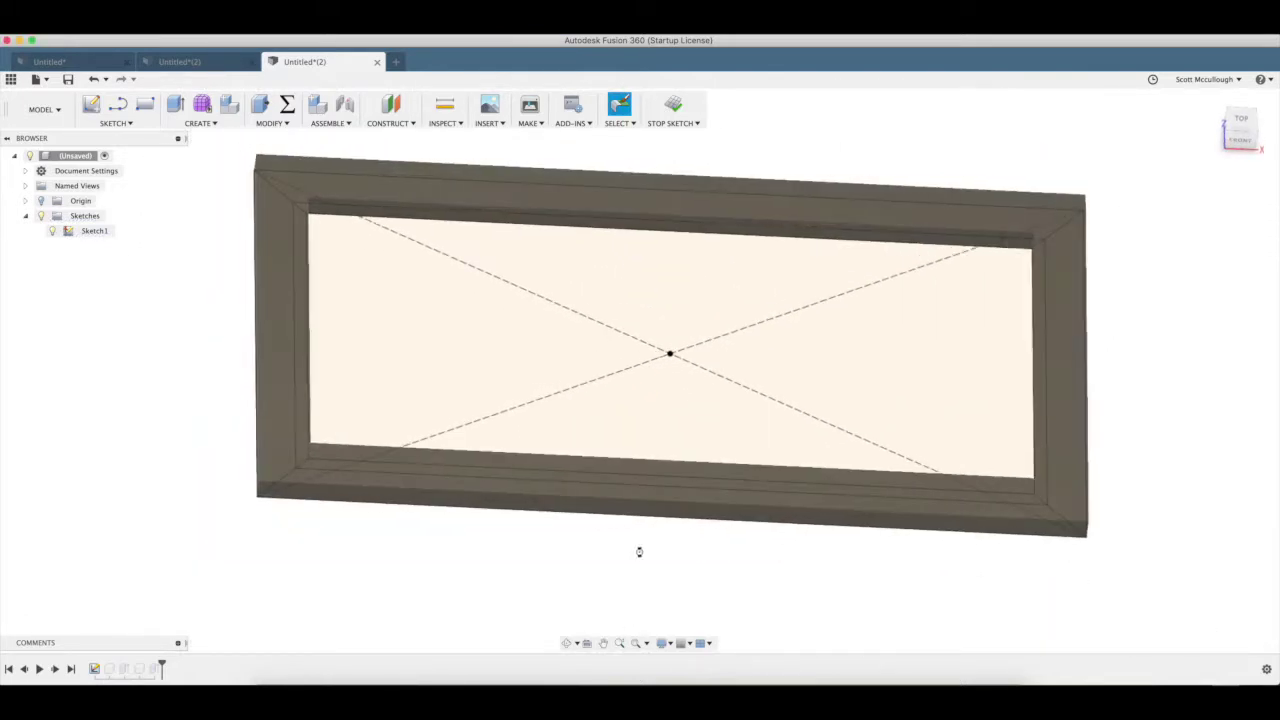
Start Press Pull and orbit the frame to a steep diagonal view of its inner edges
key("q")
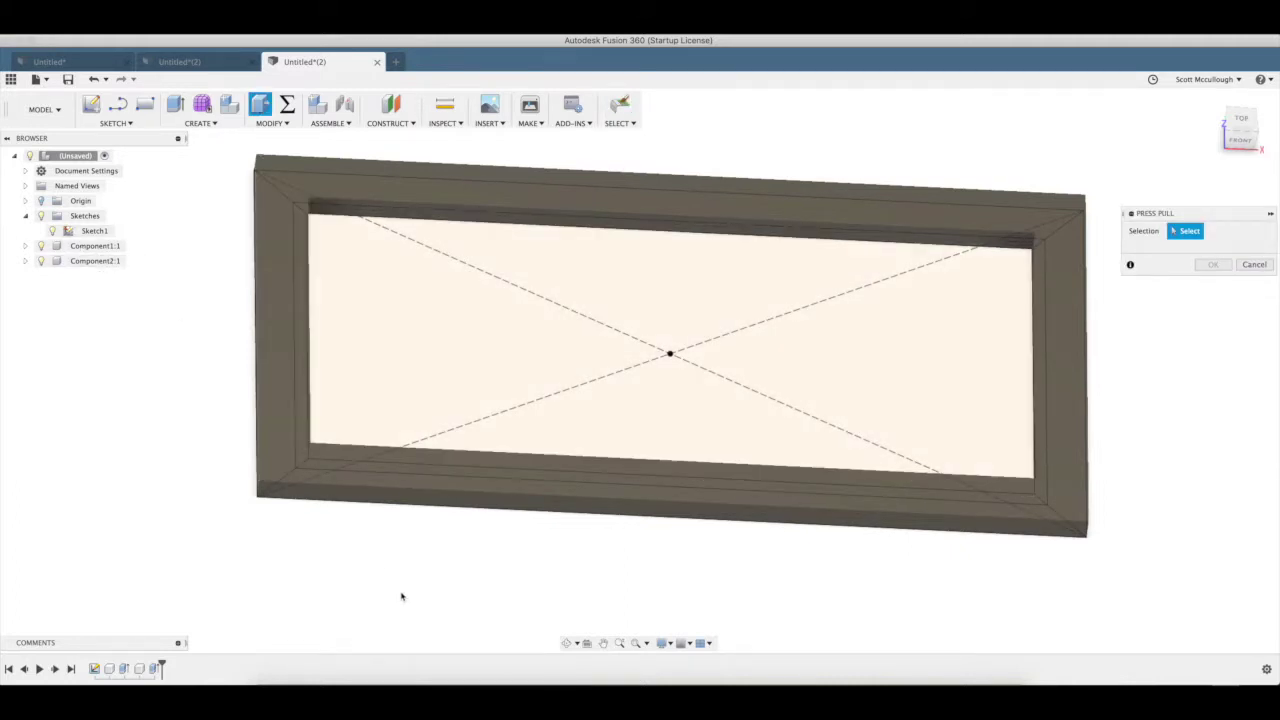
left_click(568, 643)
left_click_drag(520, 546, 309, 360)
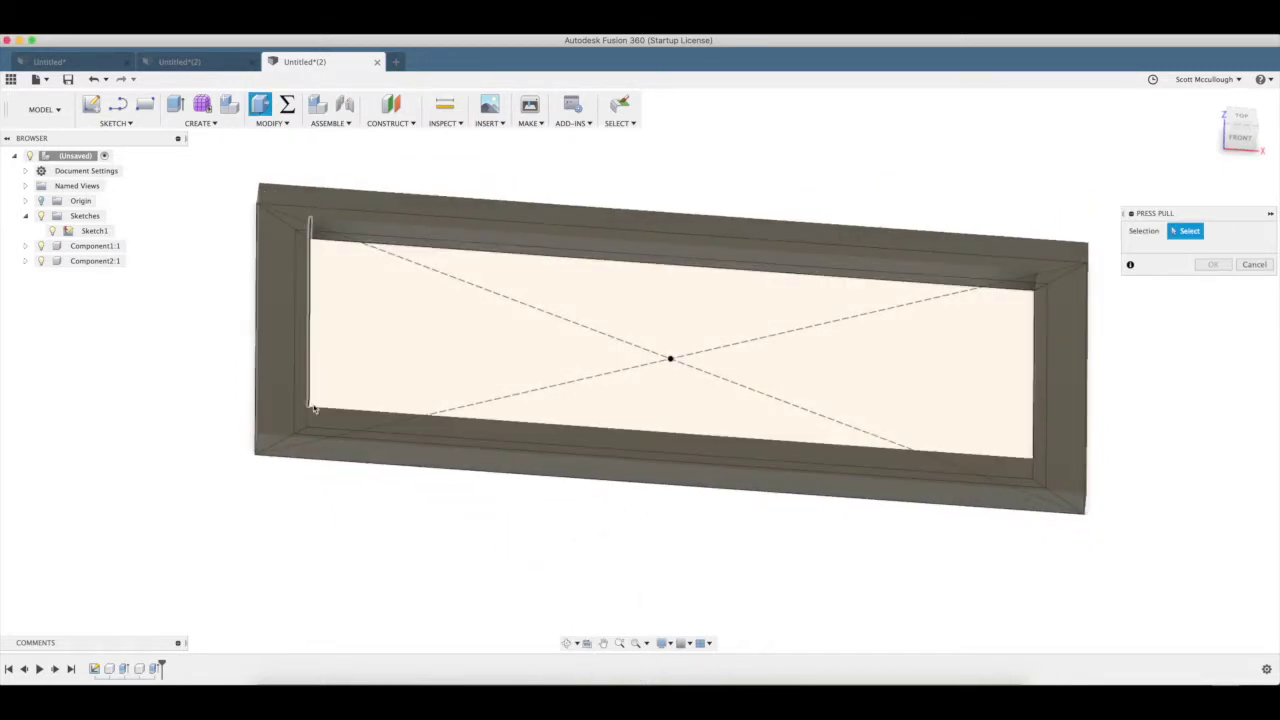
left_click(569, 644)
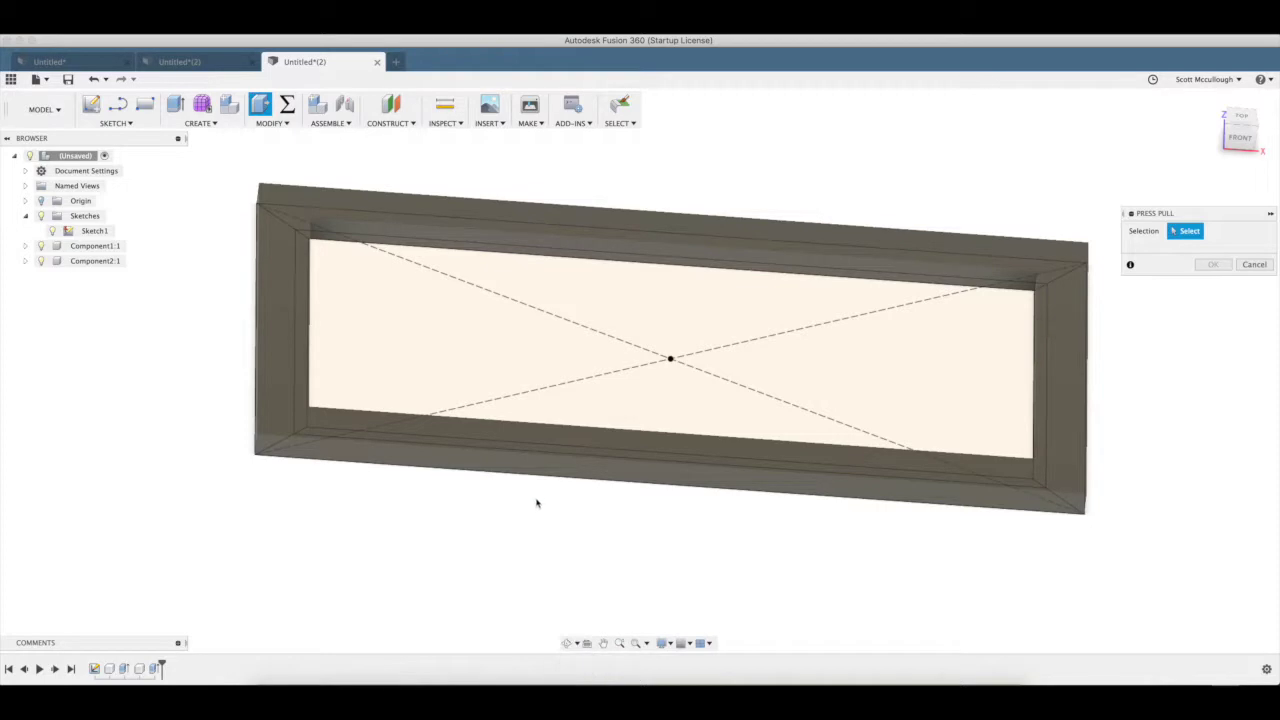
left_click(567, 644)
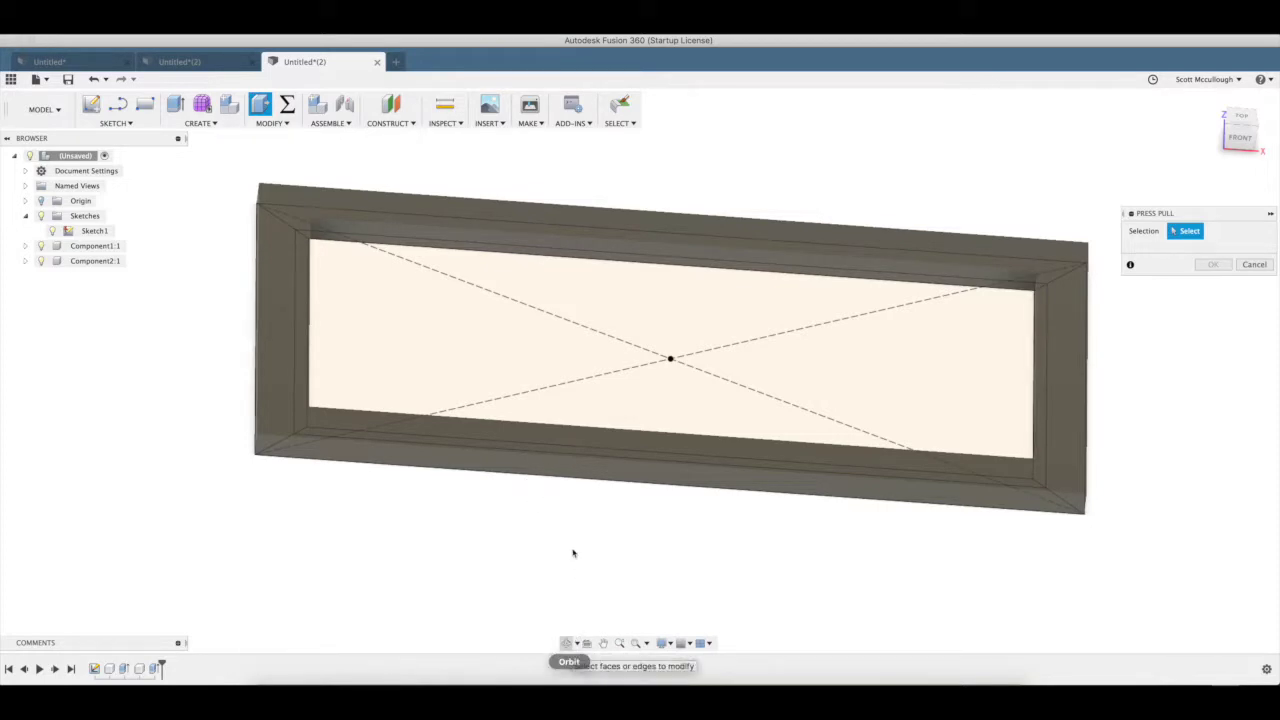
left_click_drag(569, 551, 623, 314)
key("Escape")
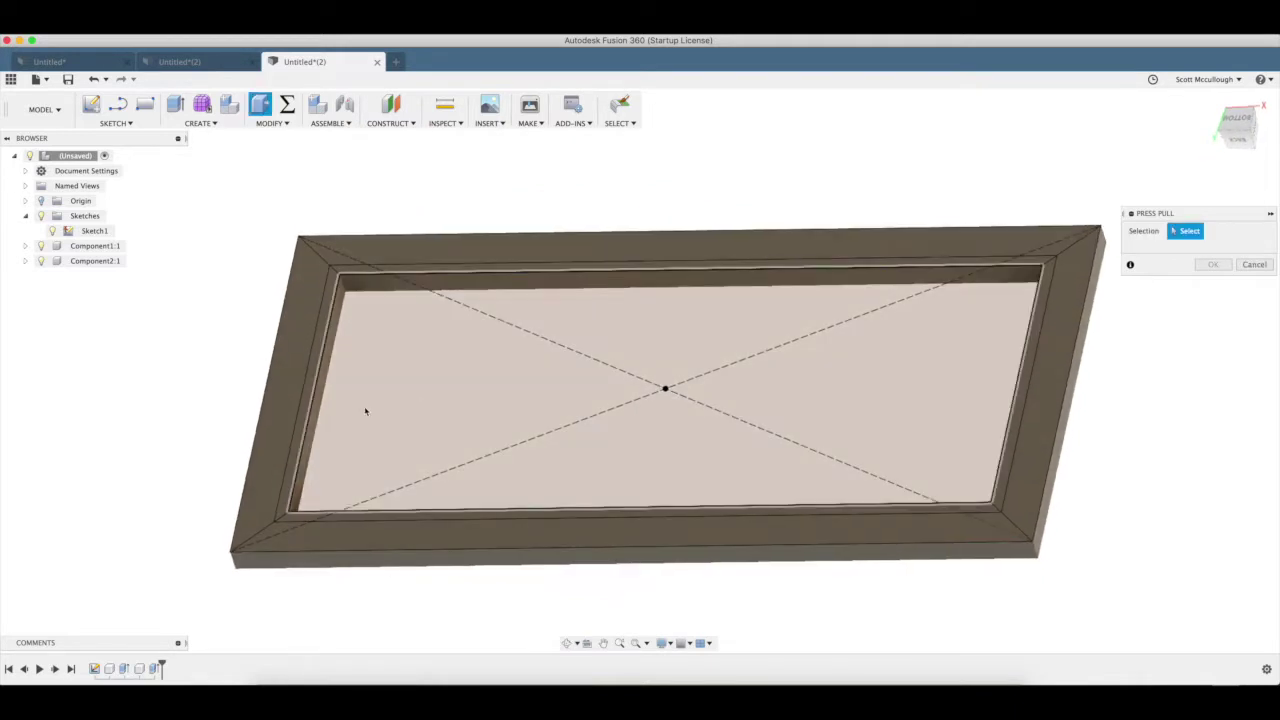
key("Escape")
middle_click_drag(294, 400, 537, 515, "shift")
key("q")
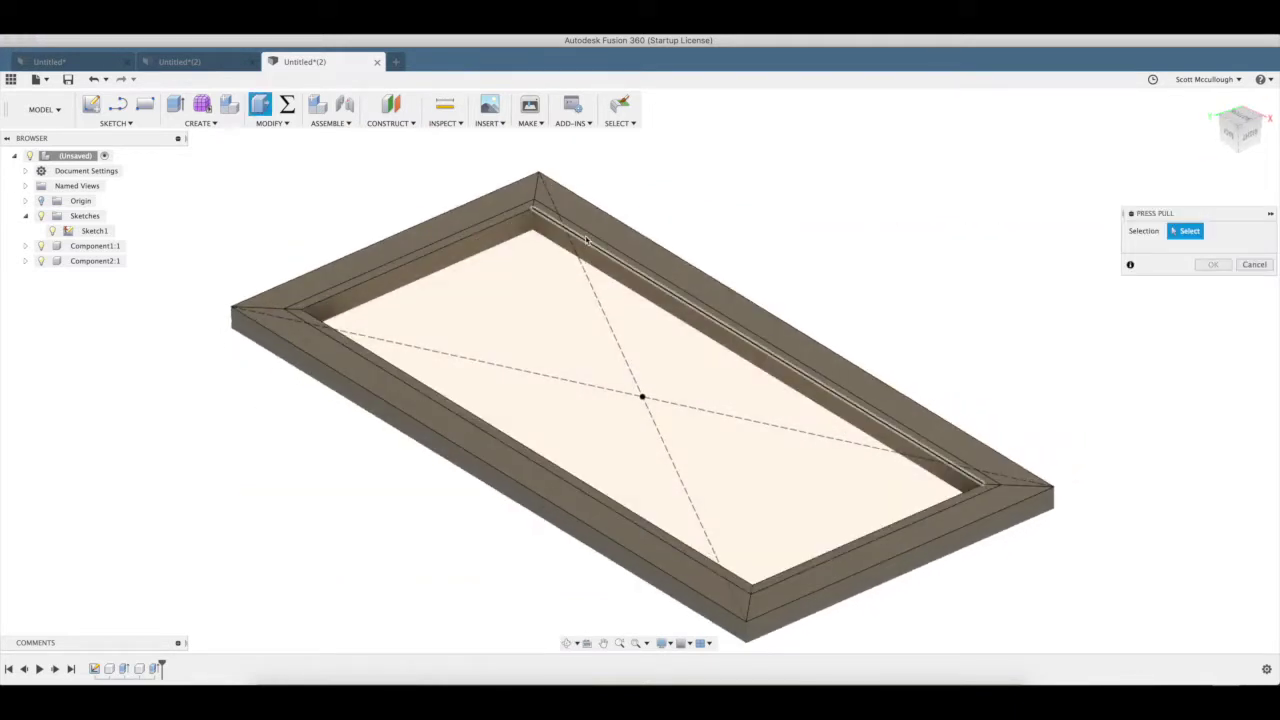
Select the four inner strip profiles and cut them 0.25 in deep
left_click(588, 238)
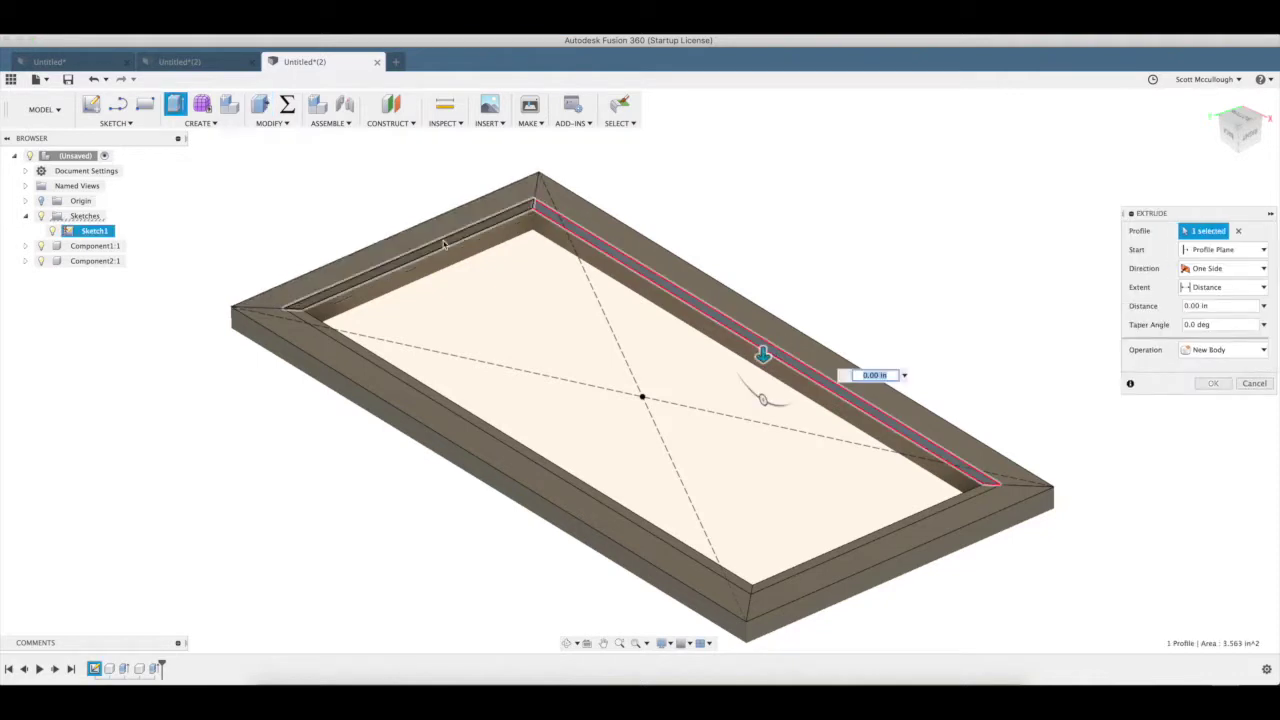
left_click(443, 247)
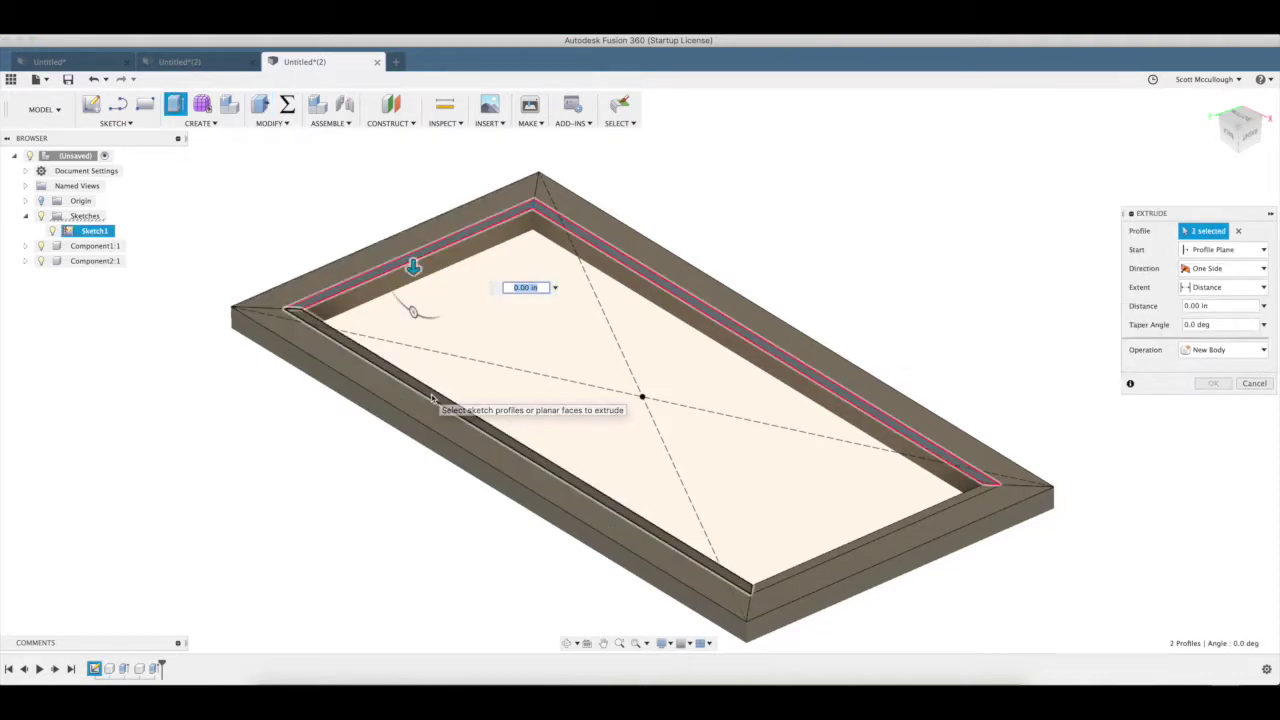
left_click(433, 397)
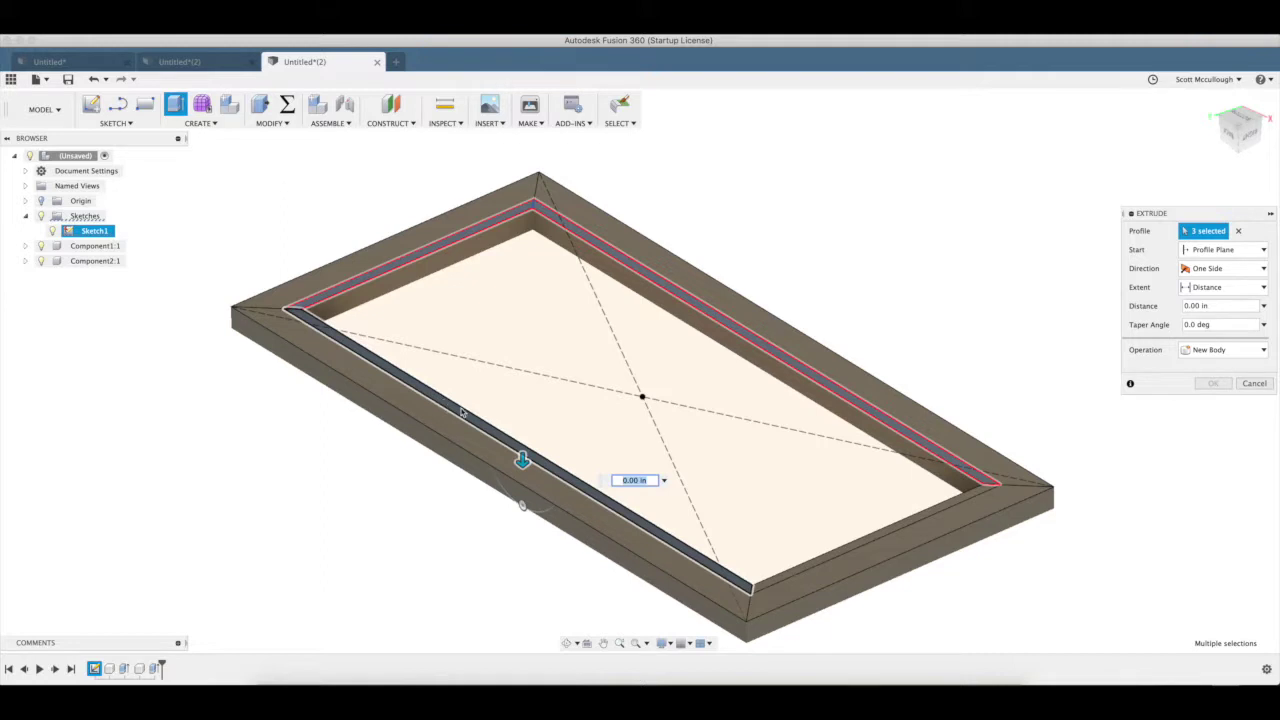
left_click(828, 558)
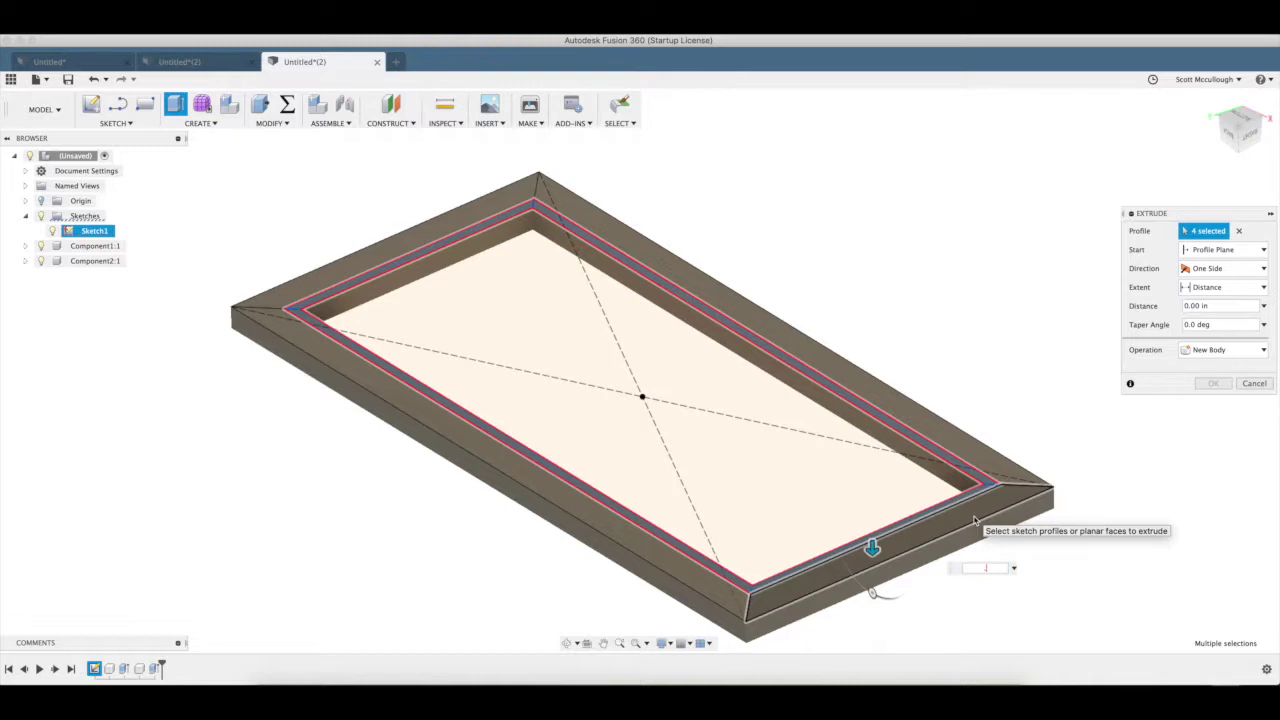
type(".25")
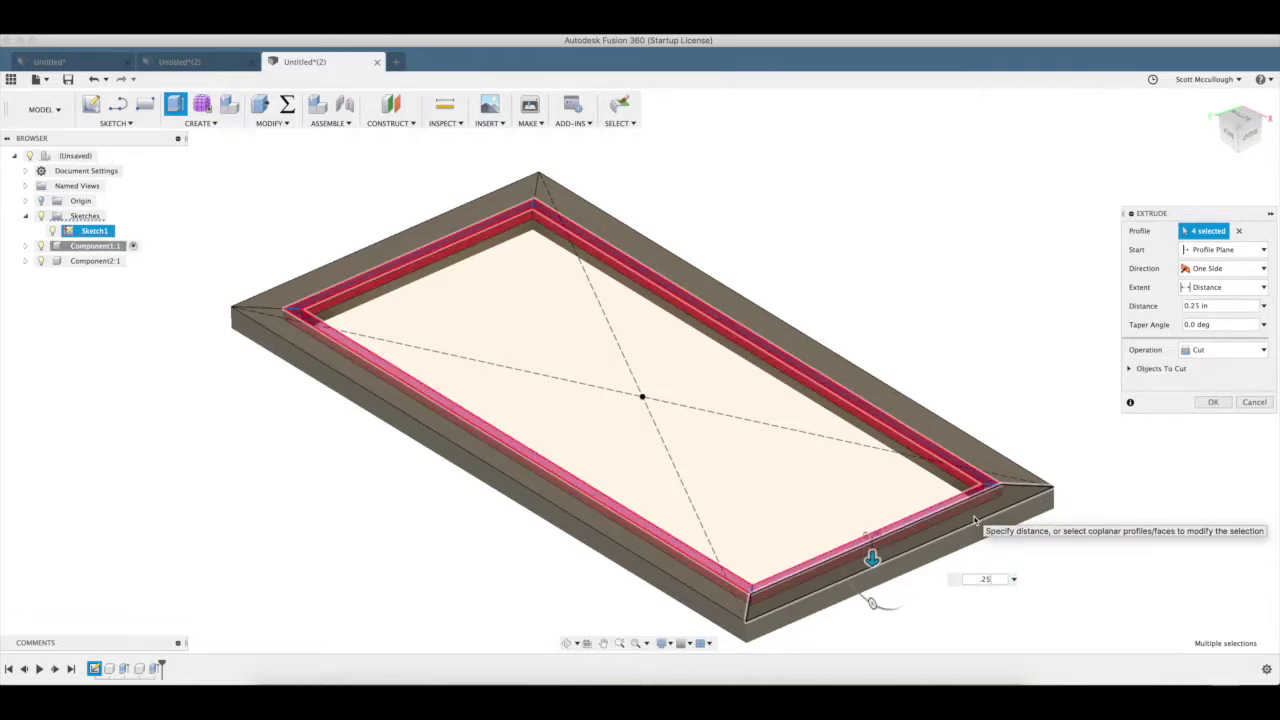
key("Return")
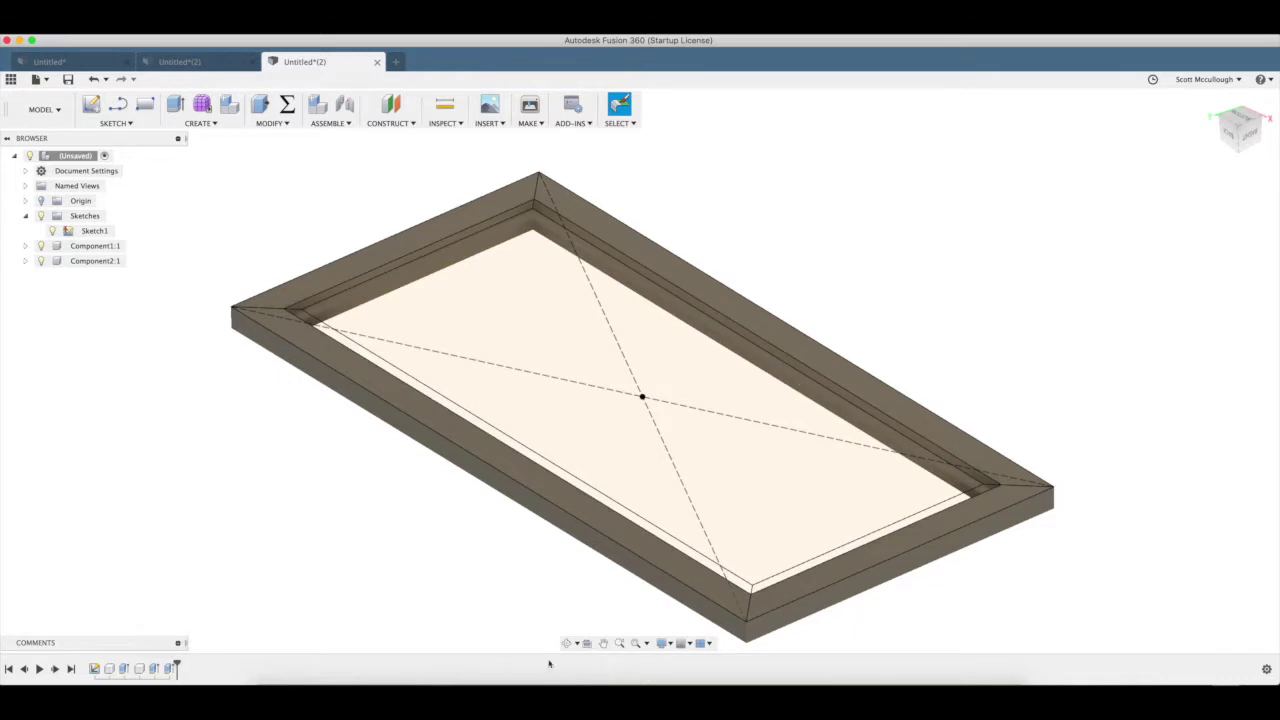
Hide Sketch1 and orbit the frame to a flatter angle
left_click(576, 644)
left_click(56, 233)
left_click(54, 232)
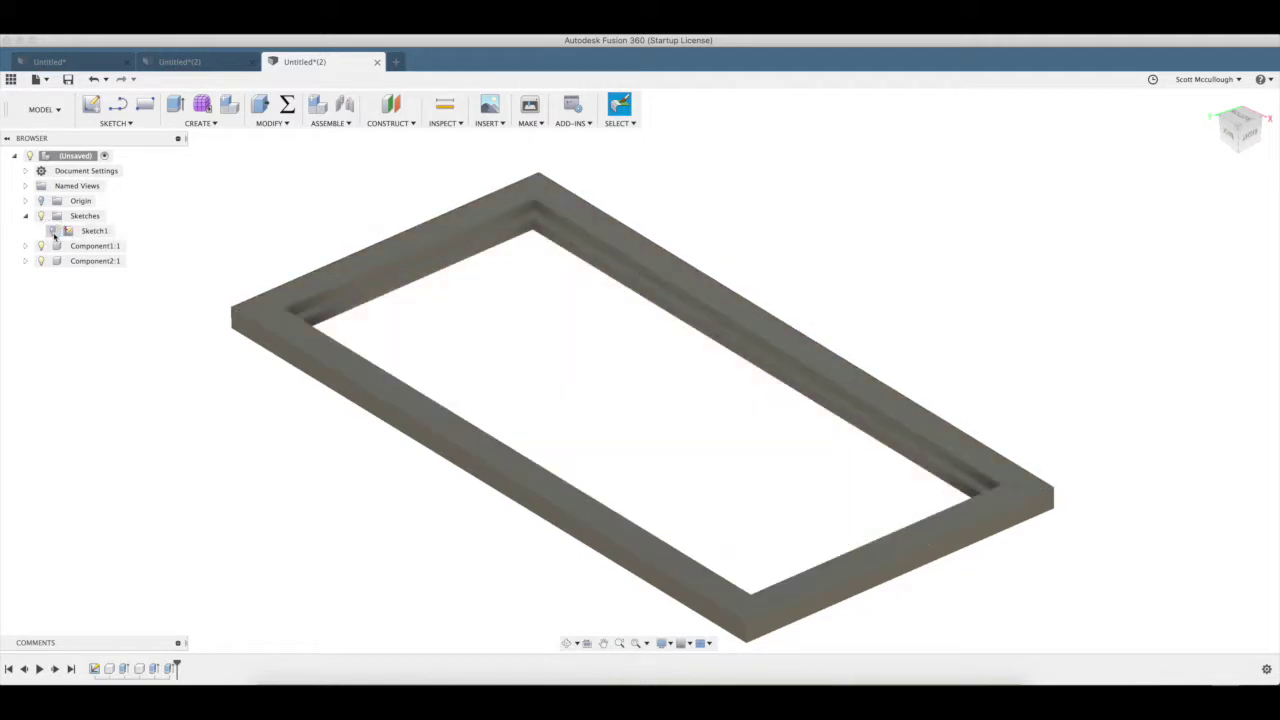
left_click(567, 643)
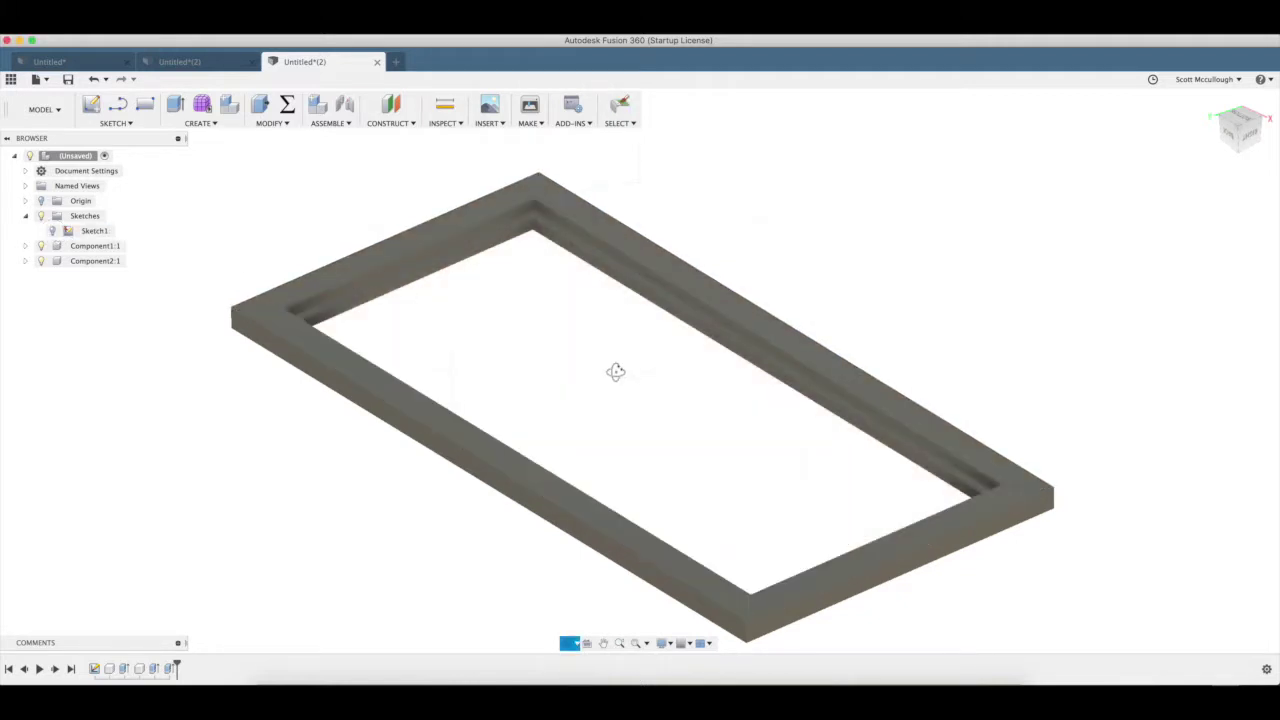
mouse_move(614, 369)
left_mouse_down()
mouse_move(592, 357)
mouse_move(597, 381)
left_mouse_up()
On the rabbet face, sketch a corner-to-corner rectangle spanning the opening, then finish Sketch2
key("s")
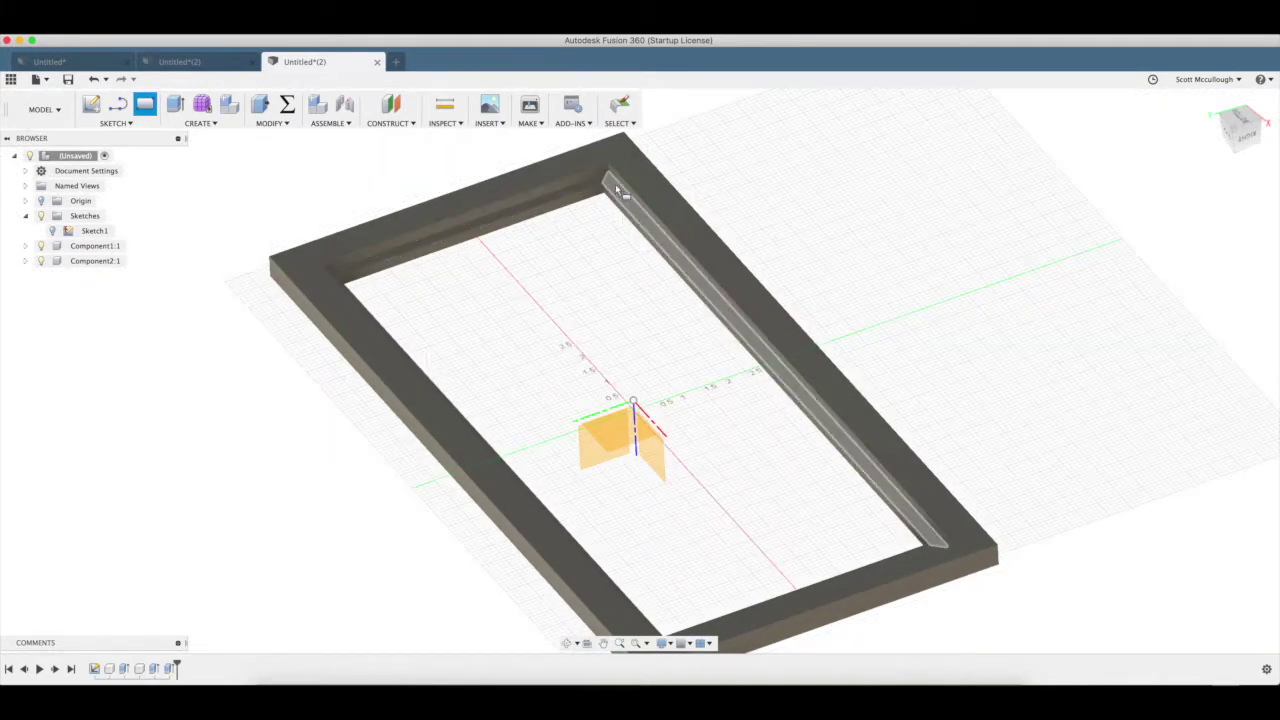
left_click(621, 190)
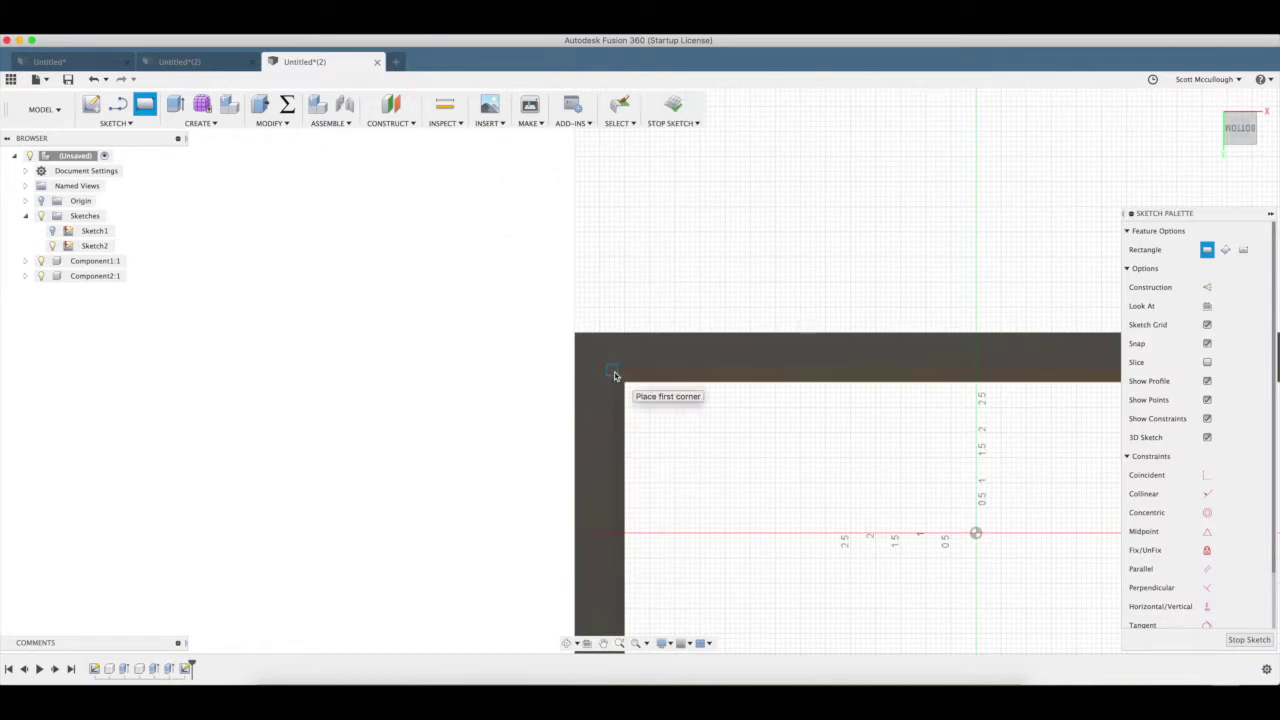
left_click(613, 372)
scroll(775, 443, "down", 2)
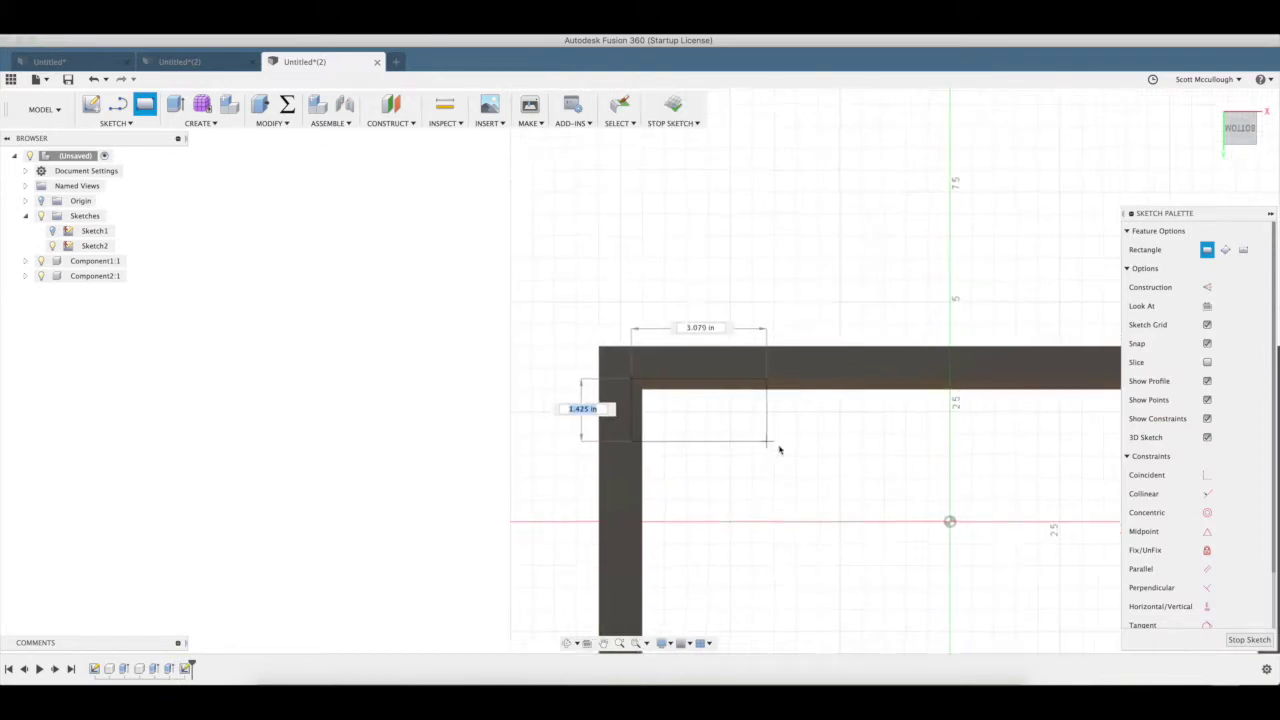
scroll(808, 563, "down", 2)
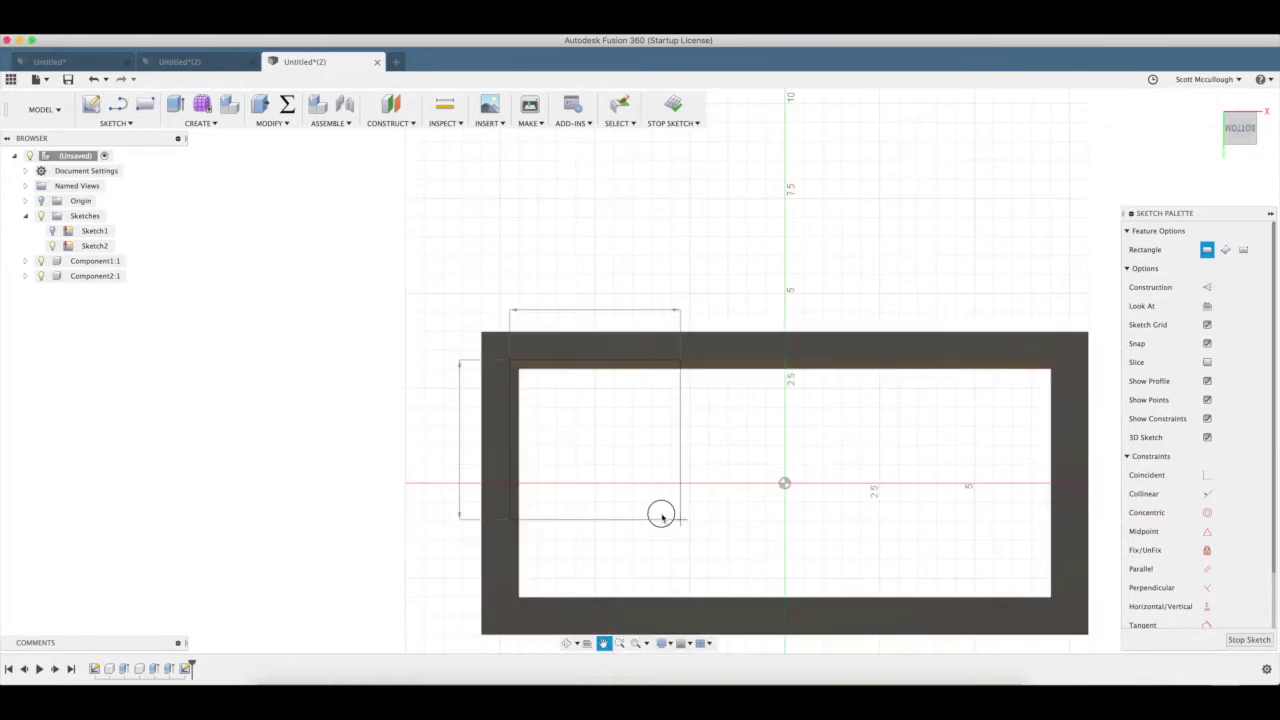
middle_click_drag(660, 514, 567, 479)
scroll(946, 548, "up", 3)
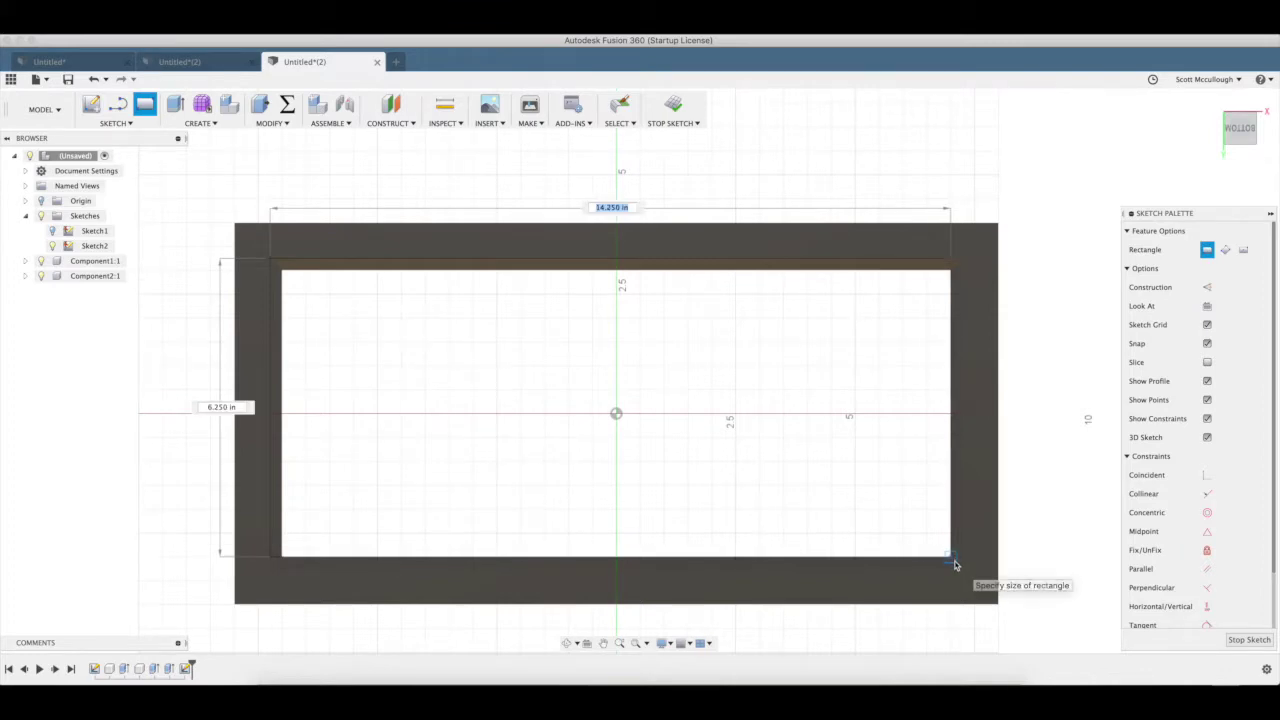
scroll(954, 564, "up", 4)
scroll(954, 564, "up", 3)
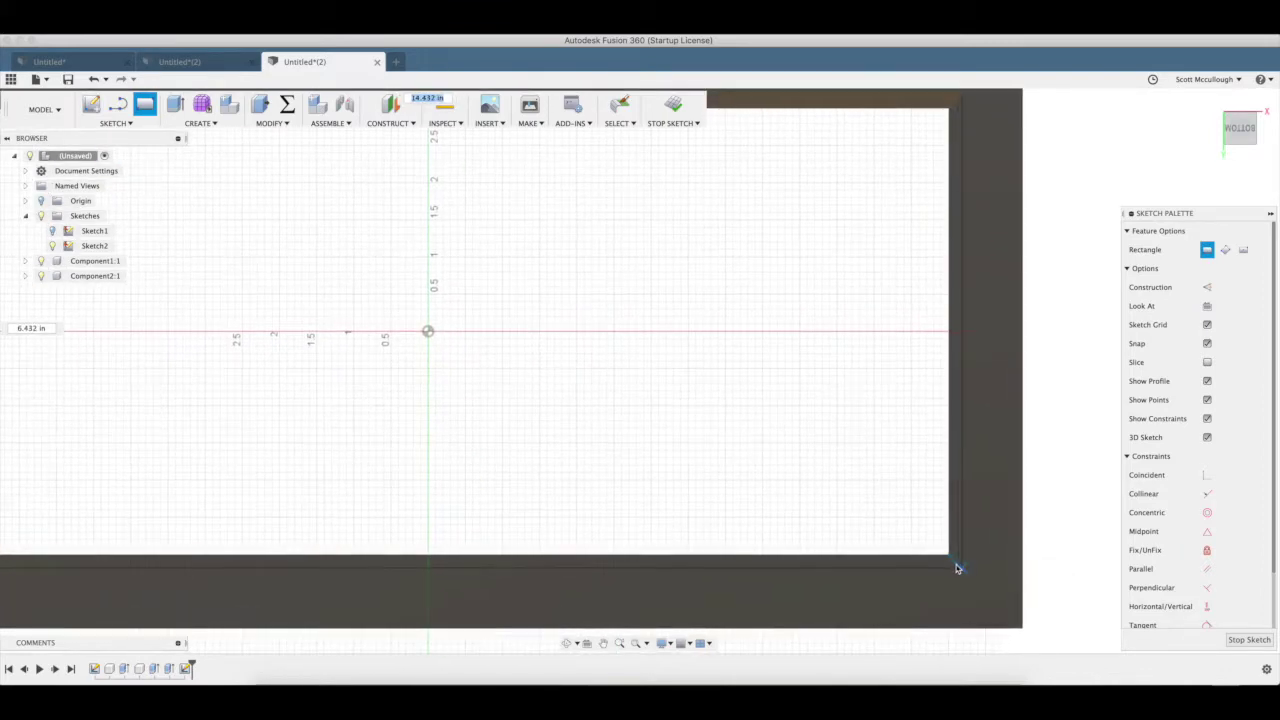
scroll(944, 562, "up", 3)
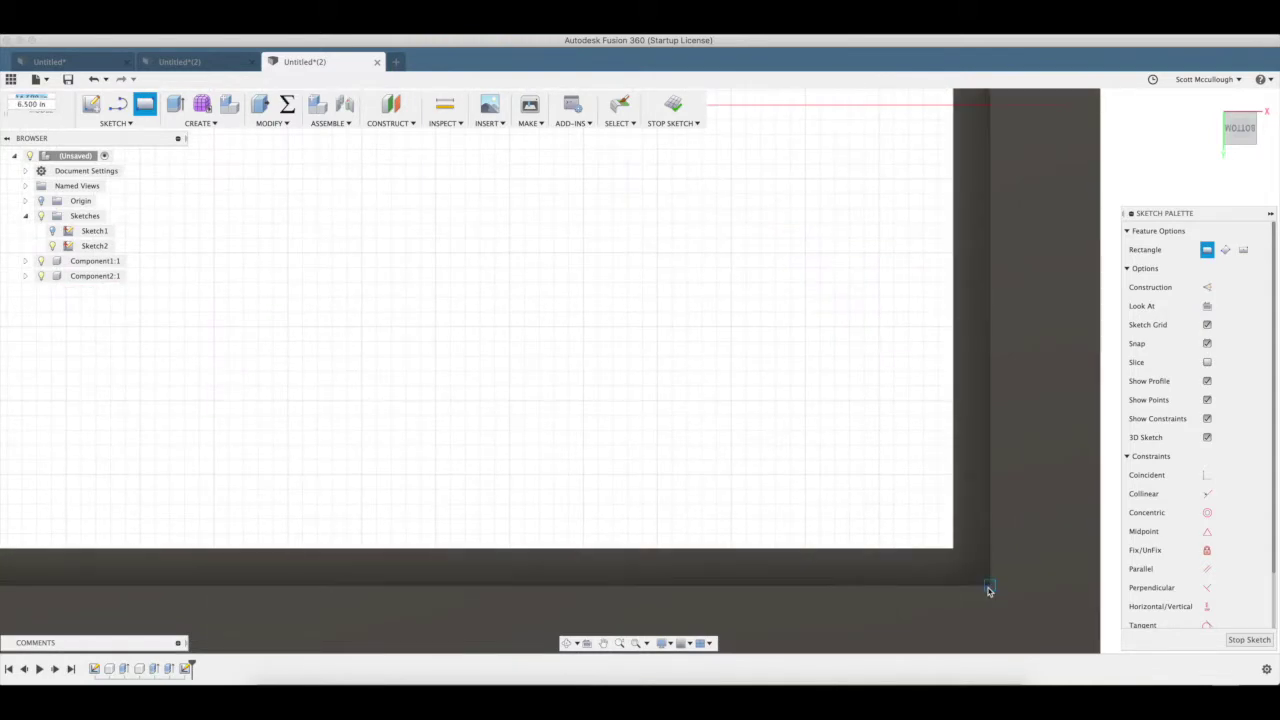
left_click(989, 588)
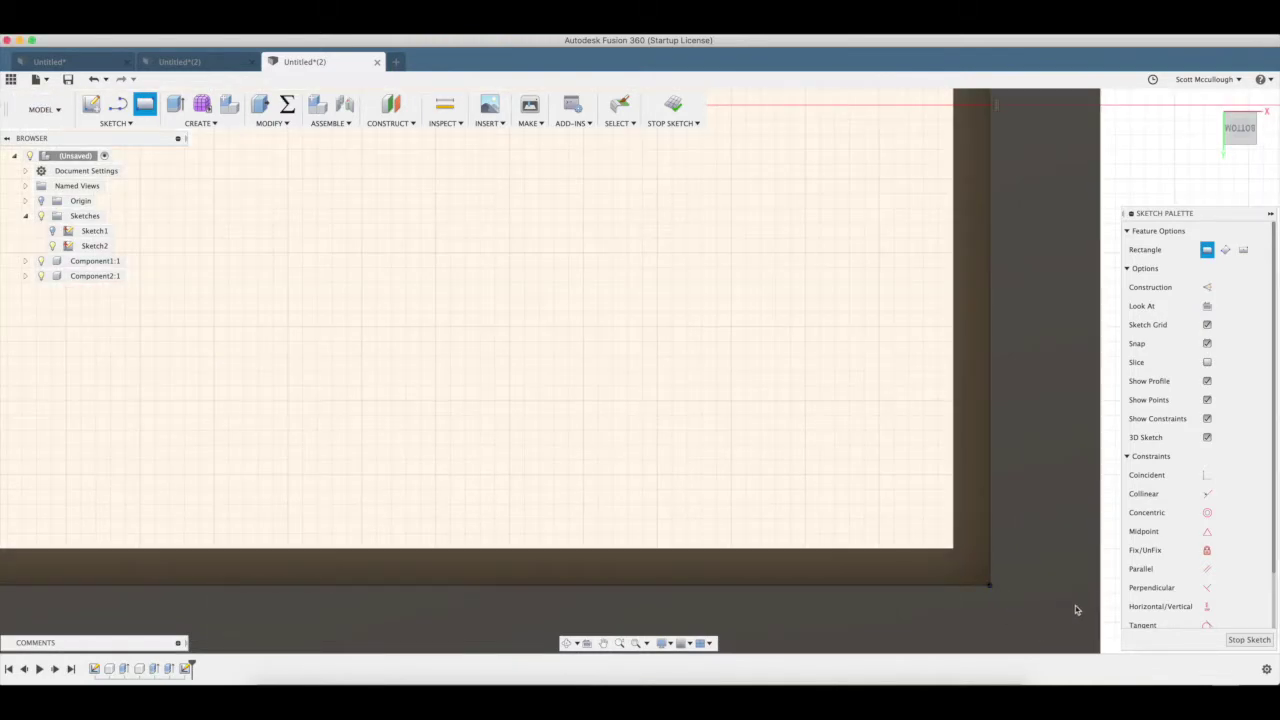
left_click(1249, 640)
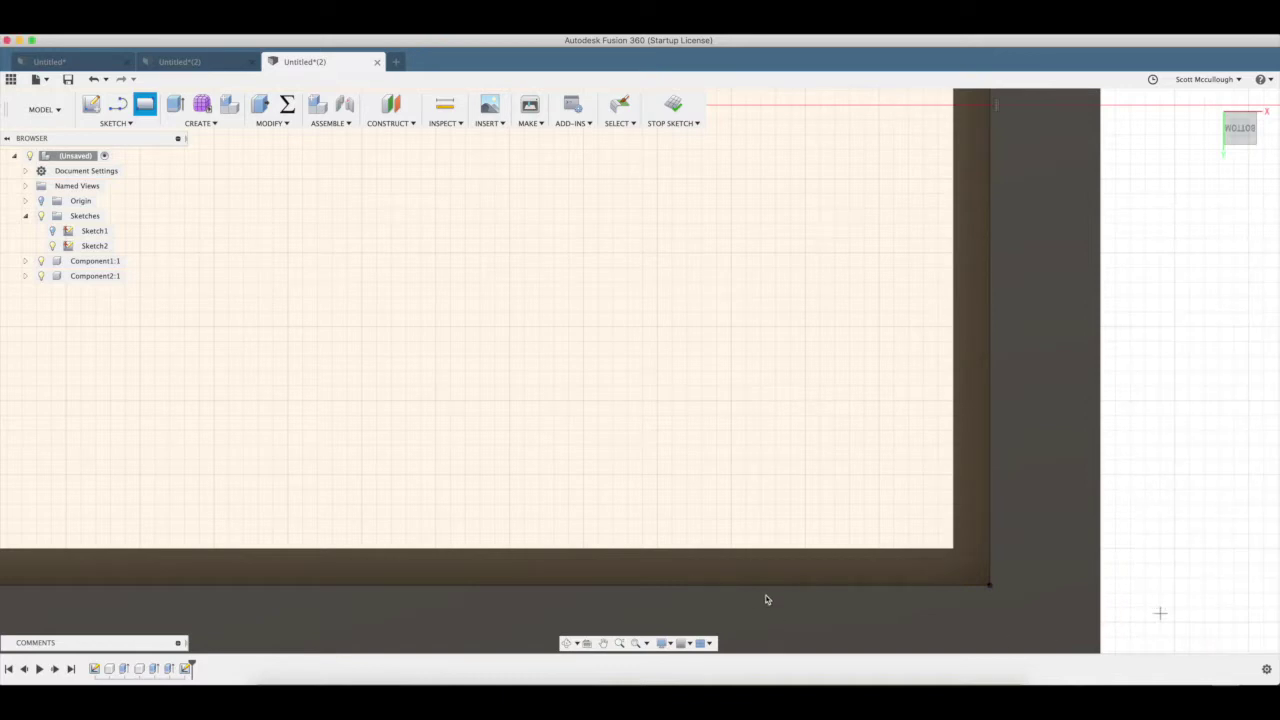
scroll(680, 569, "down", 3)
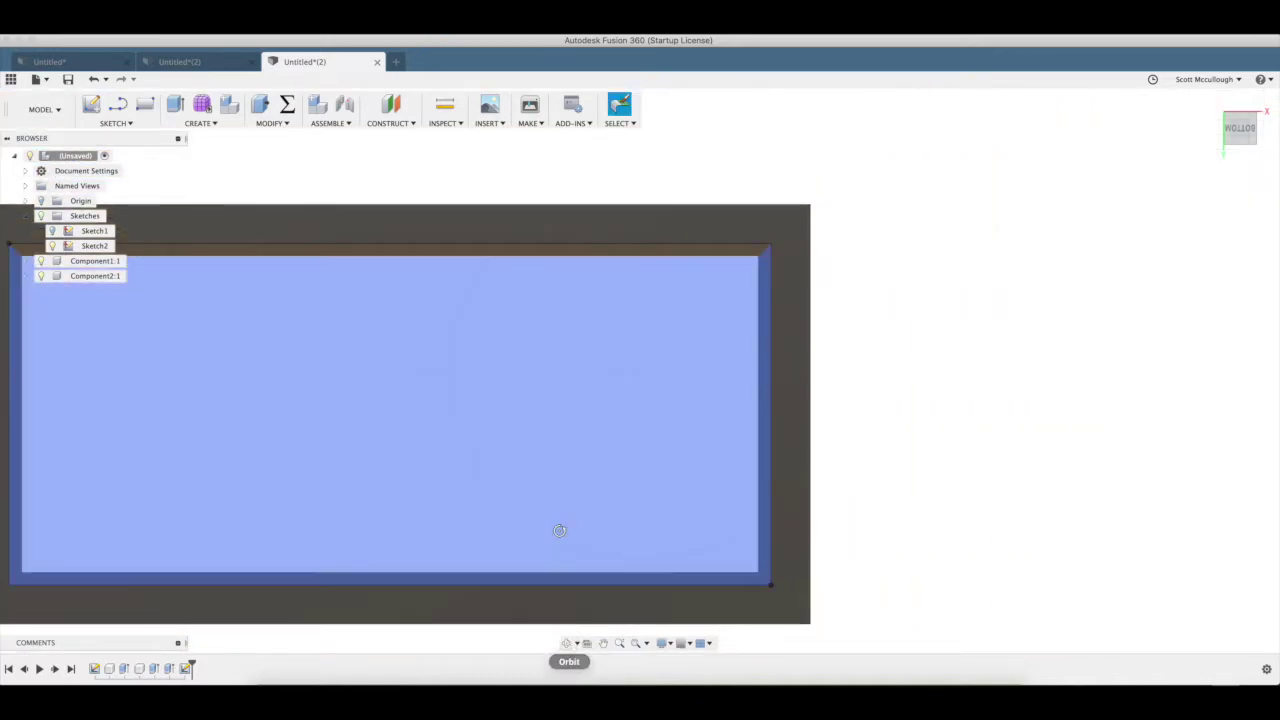
left_click(569, 643)
Extrude the Sketch2 rectangle 0.125 in as a new component
left_click_drag(543, 537, 540, 474)
key("q")
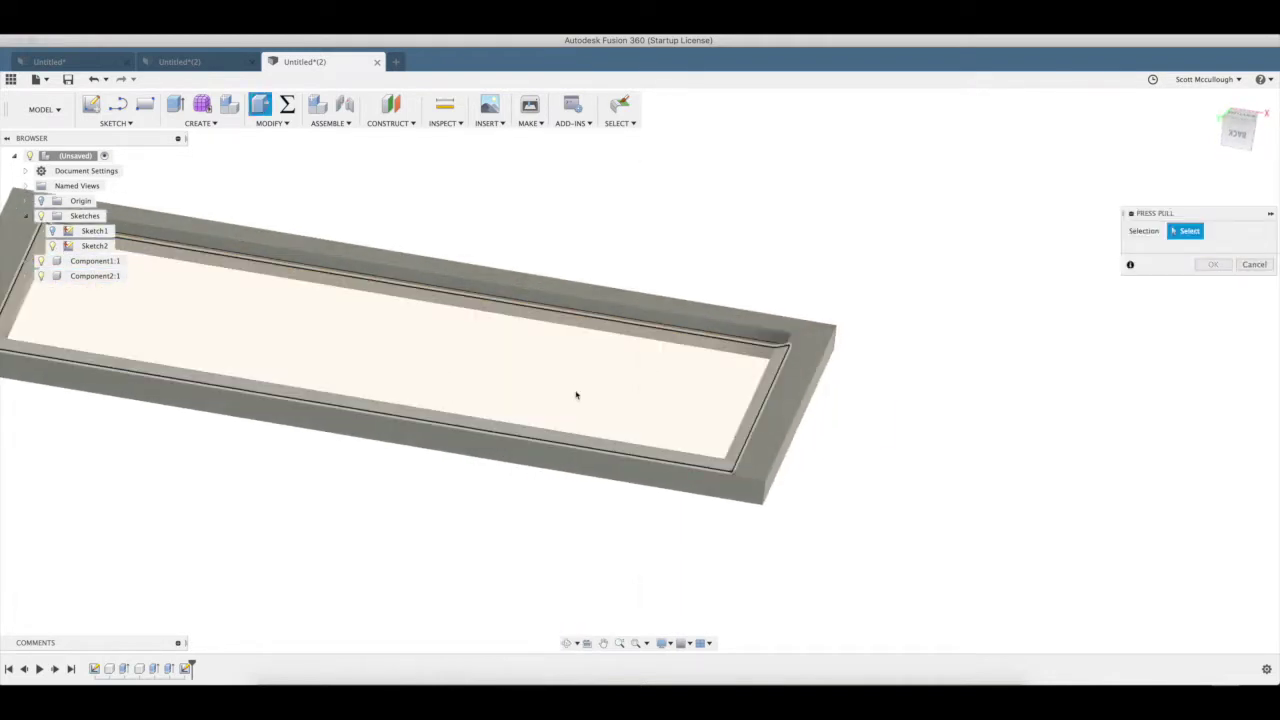
left_click(576, 378)
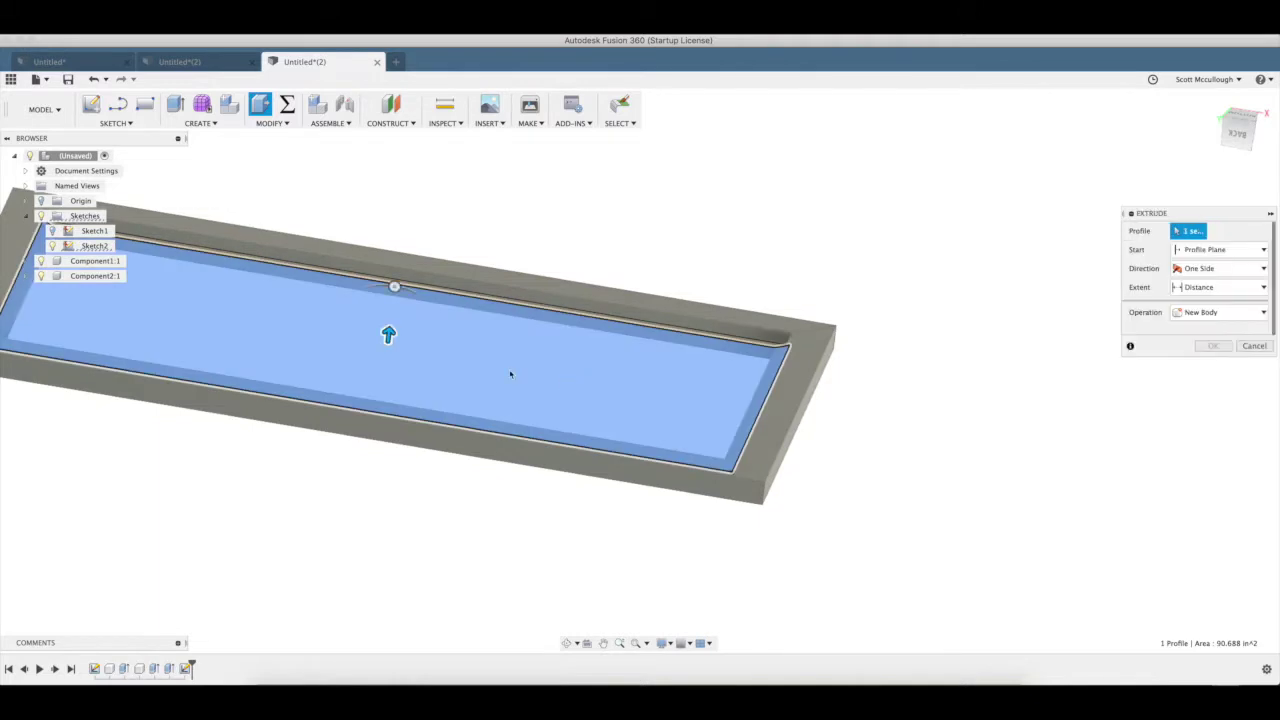
left_click_drag(388, 334, 383, 329)
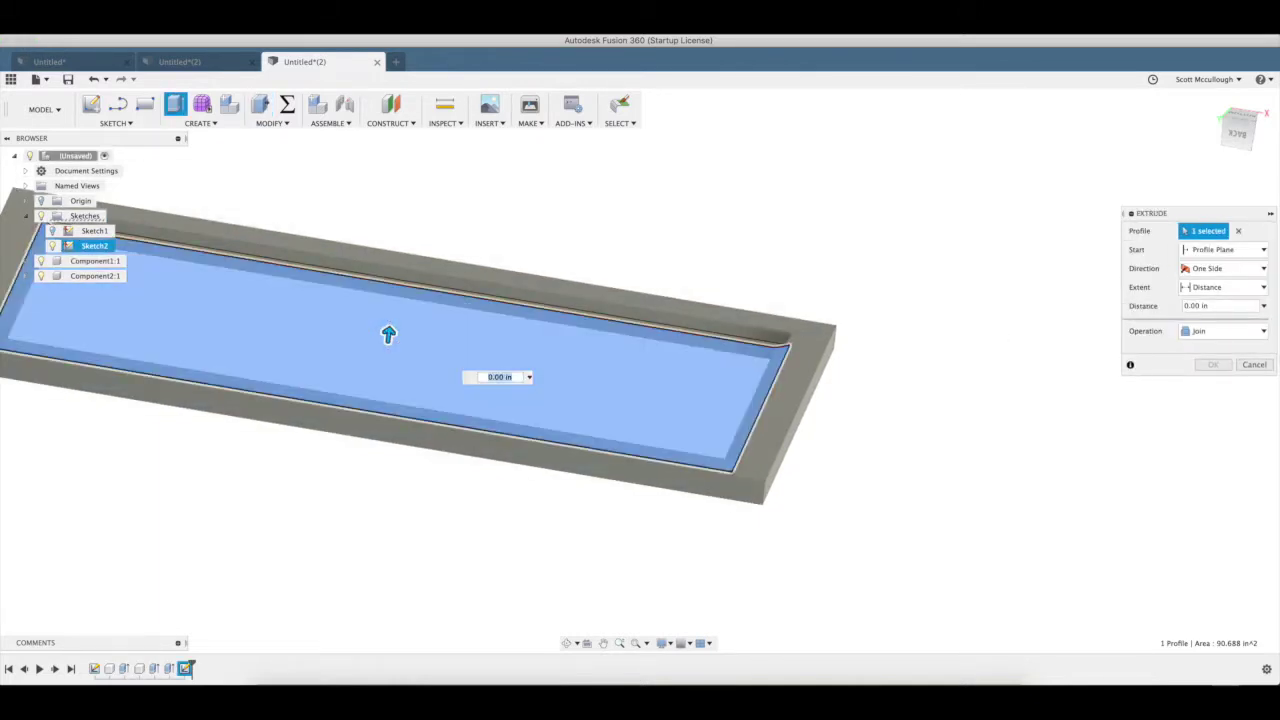
left_click(1217, 333)
left_click(1210, 400)
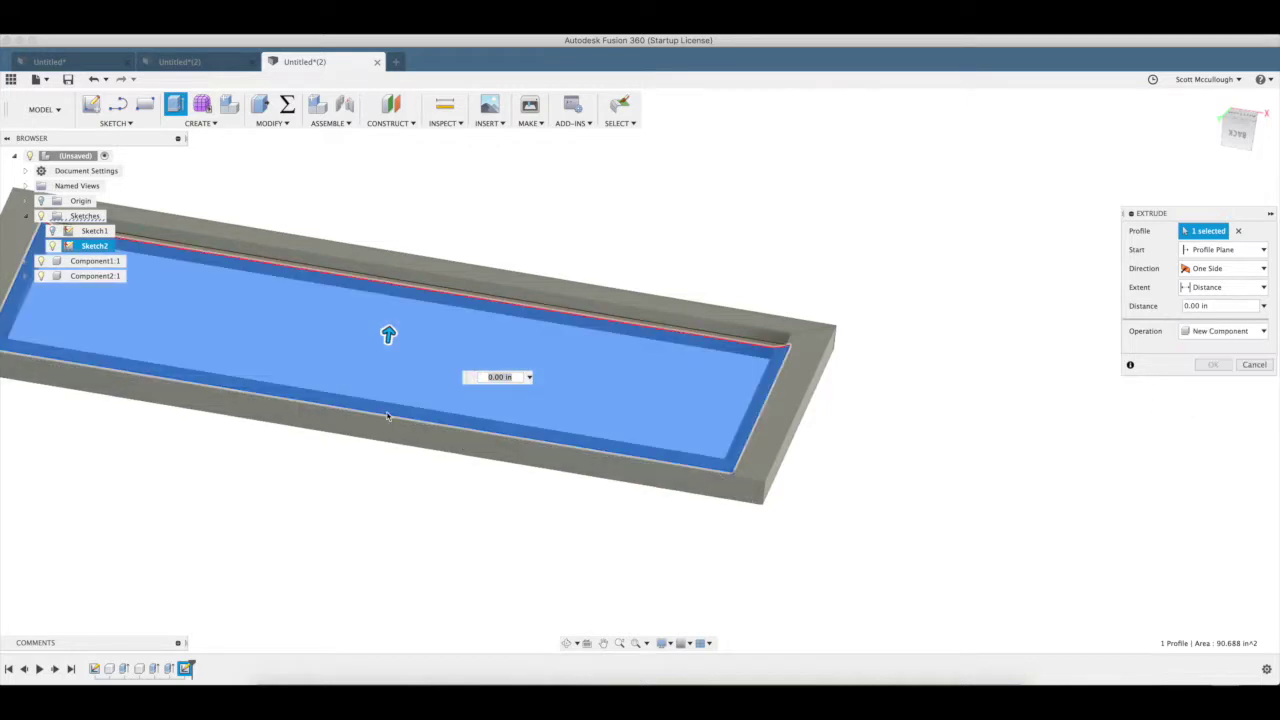
left_click_drag(399, 342, 396, 340)
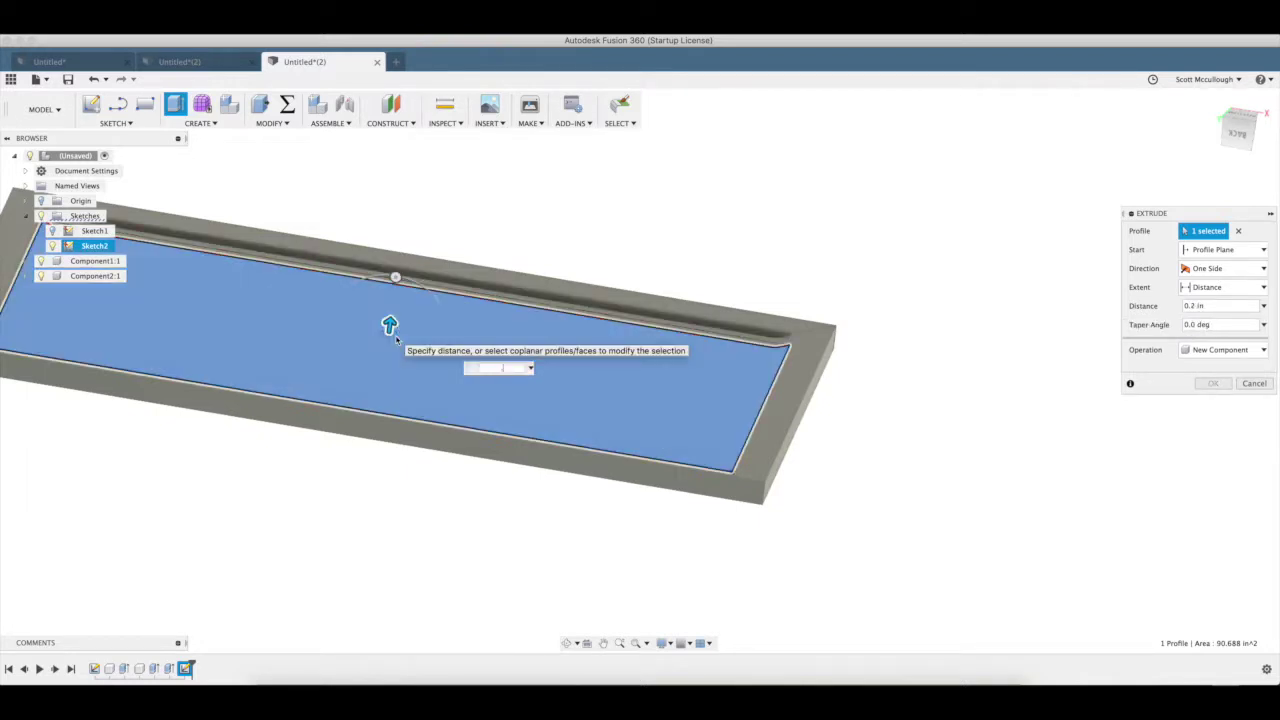
type("3")
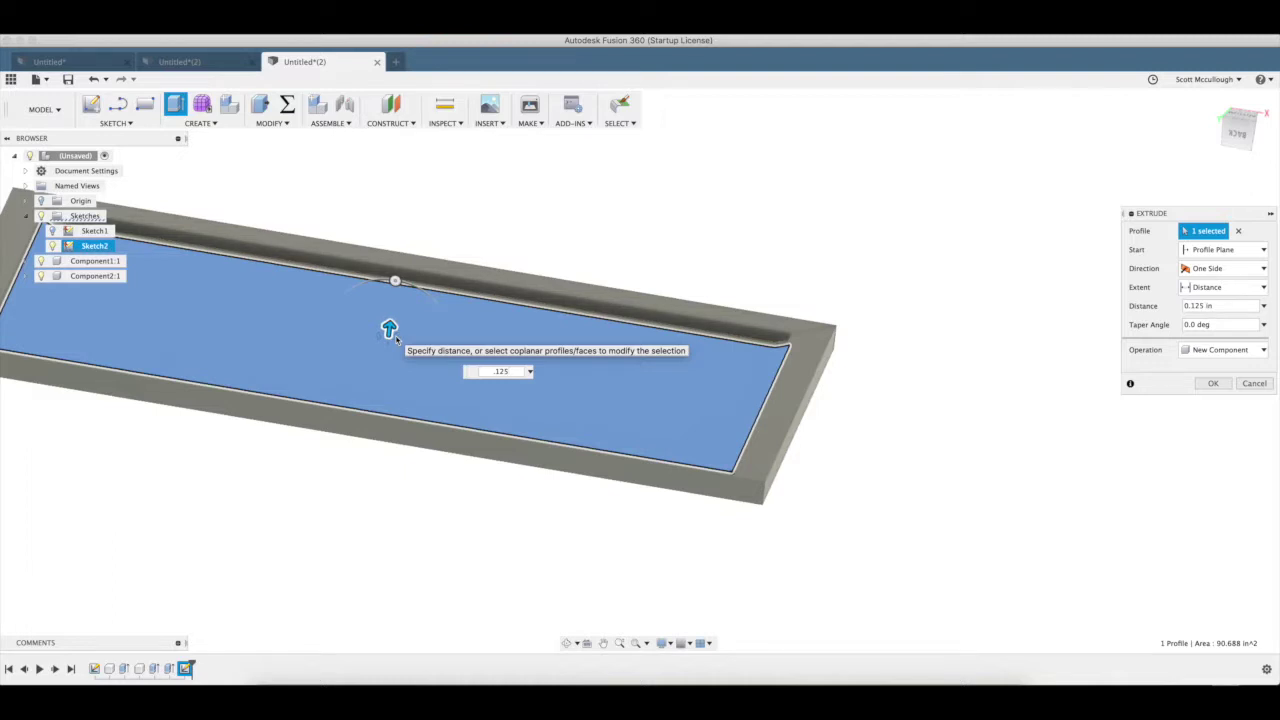
key("Return")
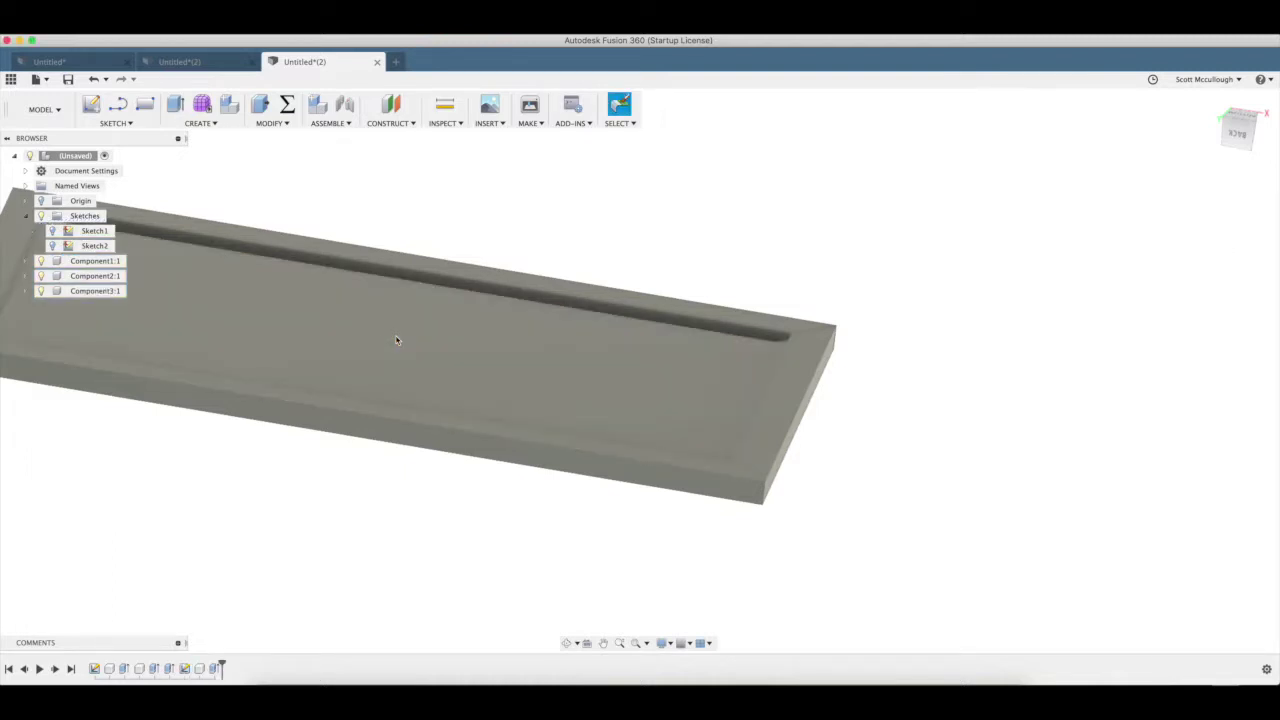
Rename Component3 to glass and orbit to view the glass panel
left_click(78, 292)
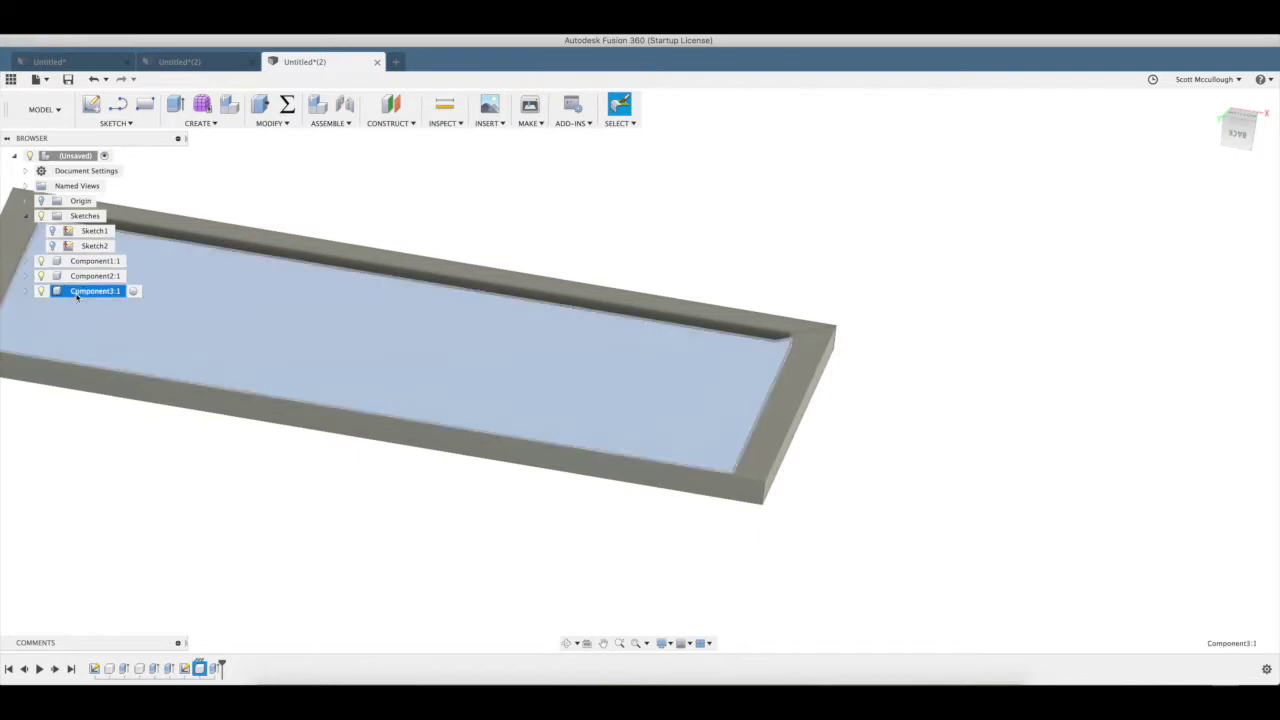
double_click(78, 293)
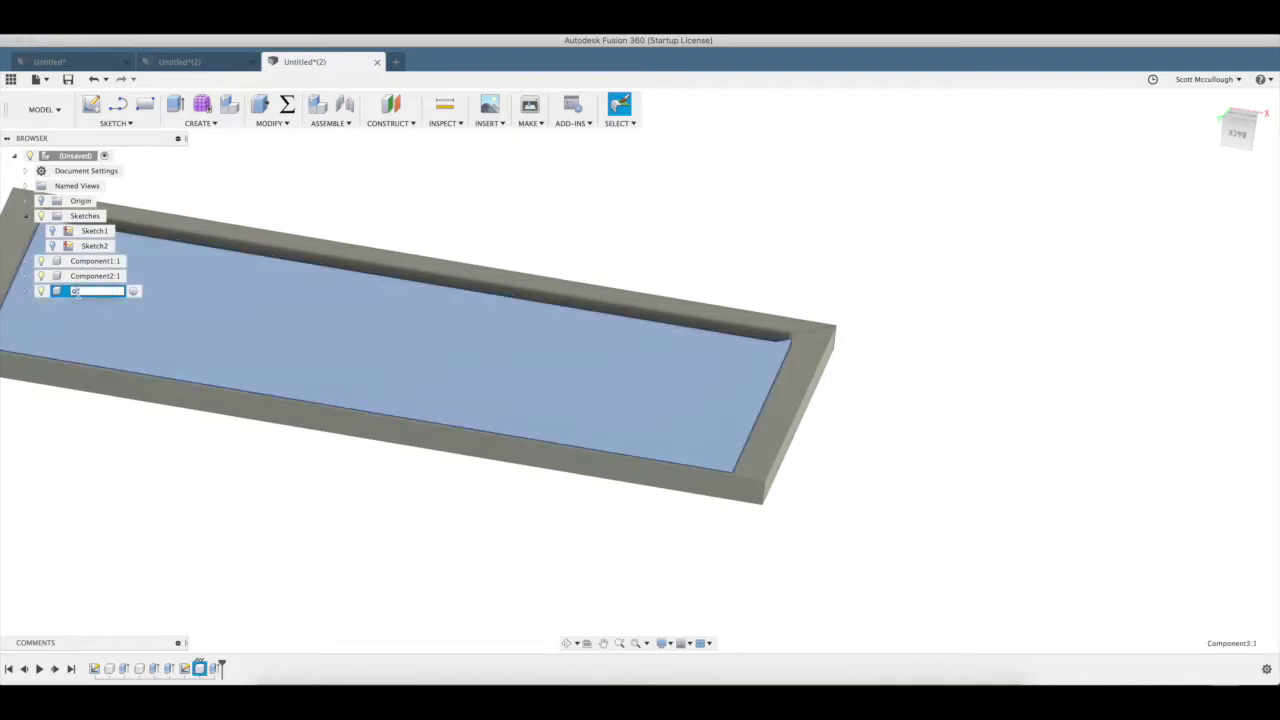
key("Return")
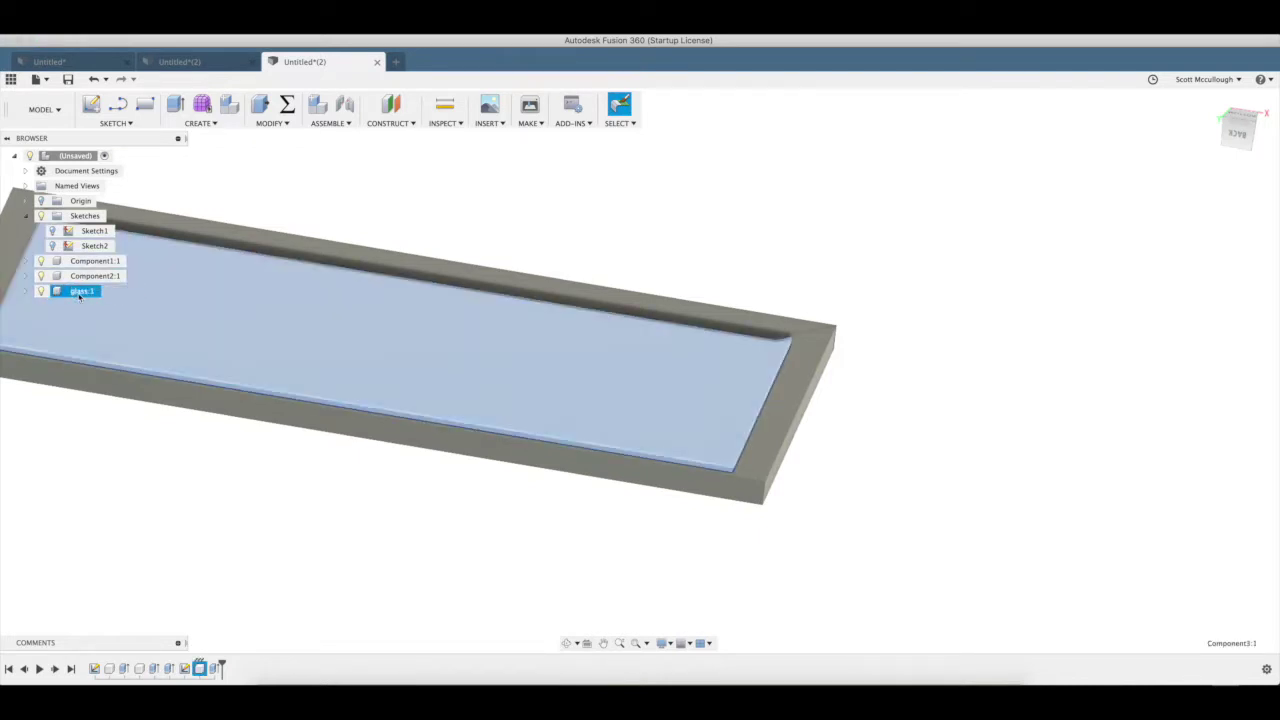
left_click(566, 643)
left_click_drag(491, 494, 465, 503)
key("Escape")
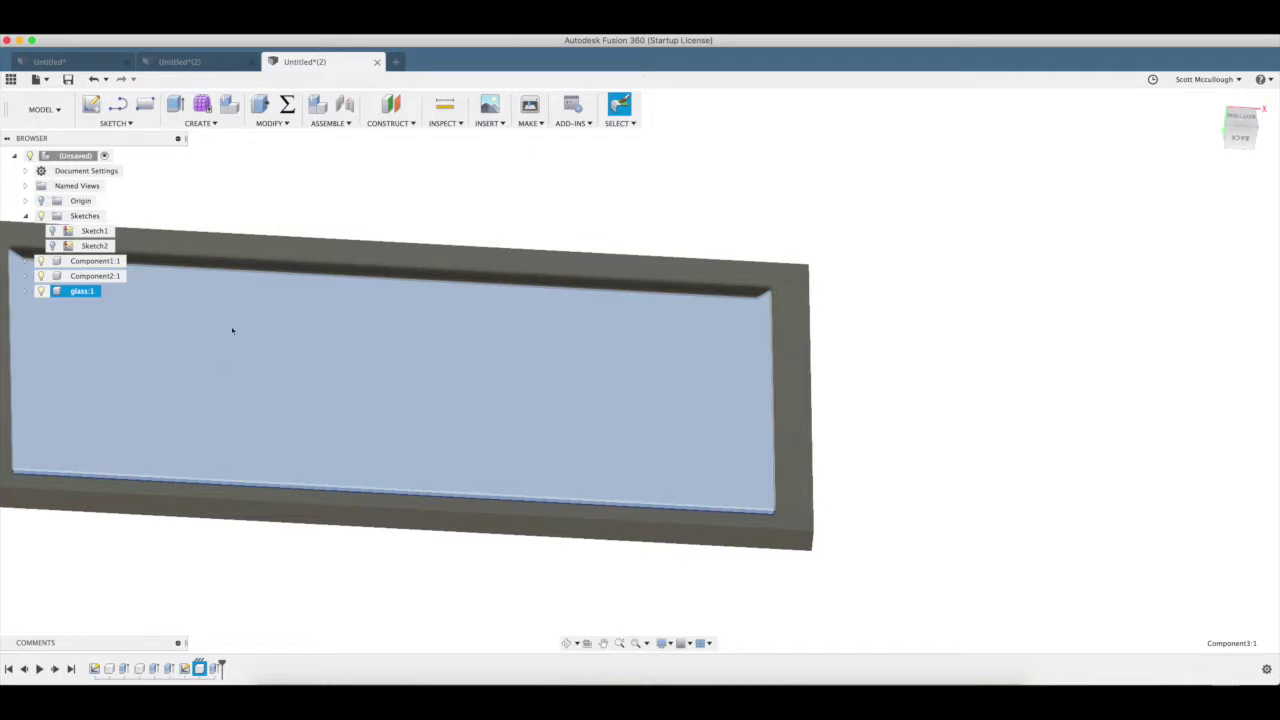
Sketch a rectangle on the glass face spanning the rabbet corner to corner, then finish the sketch
left_click(91, 104)
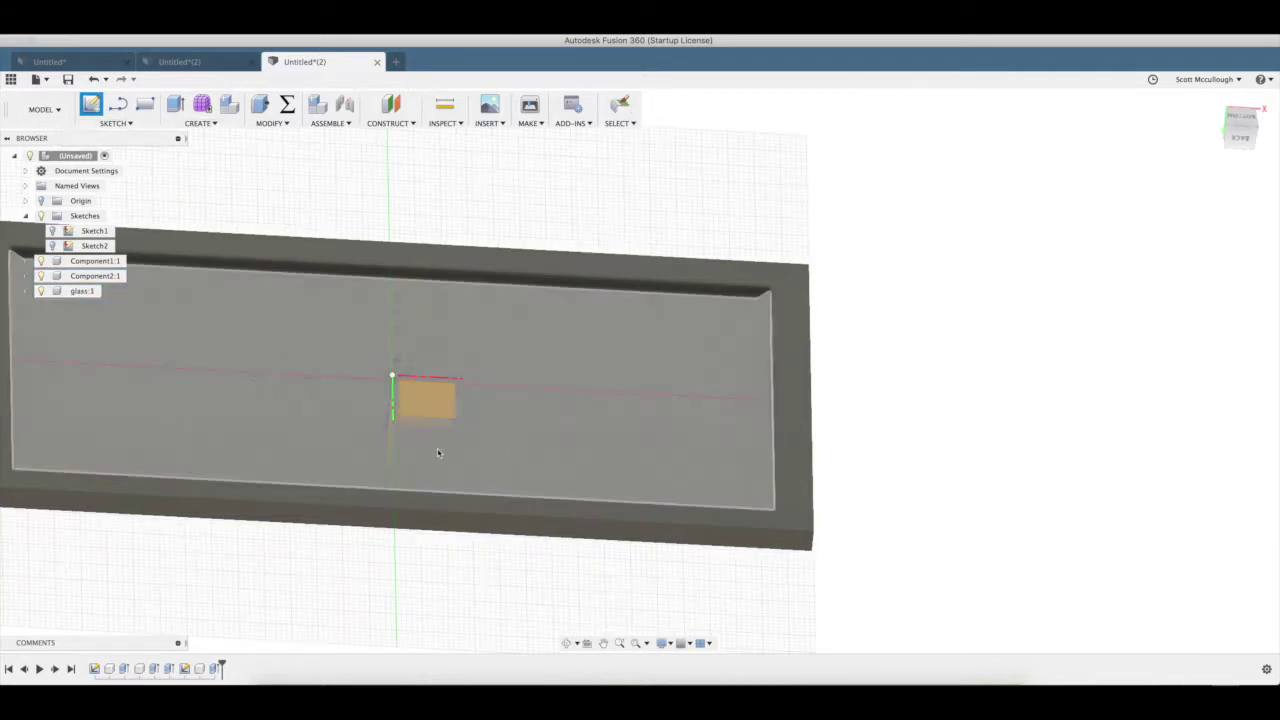
left_click(605, 644)
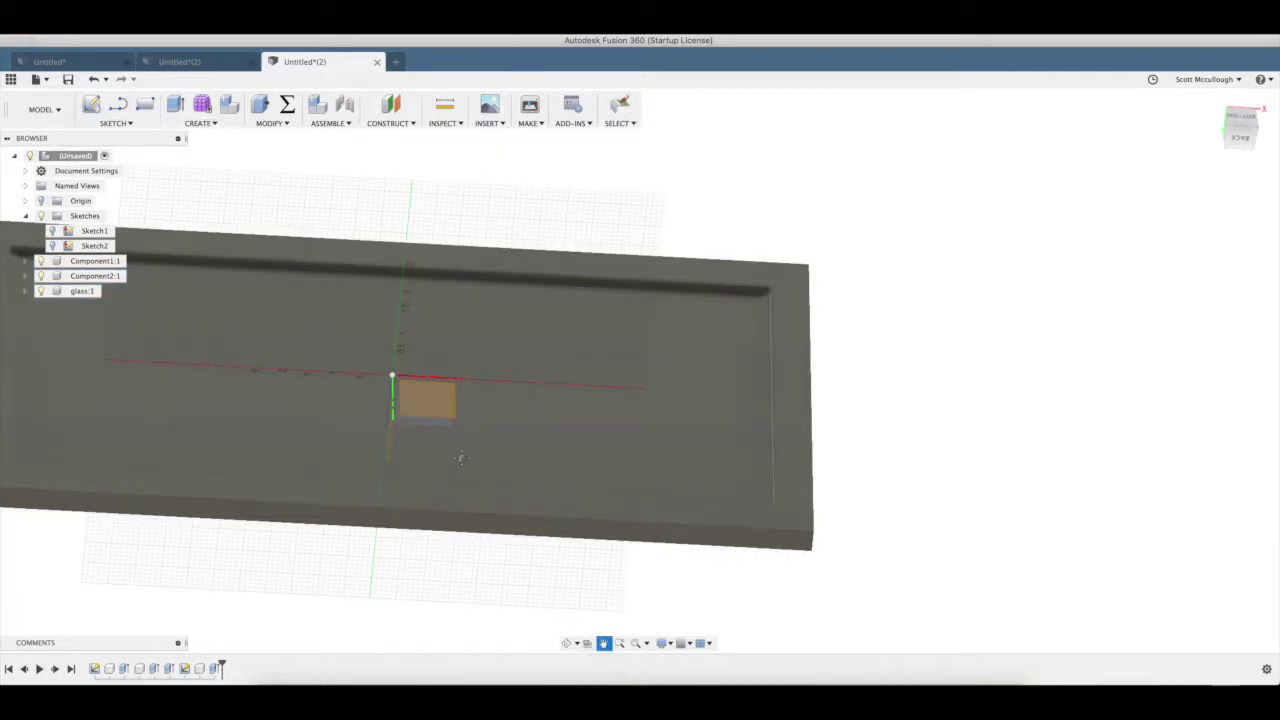
left_click_drag(445, 468, 737, 466)
key("Escape")
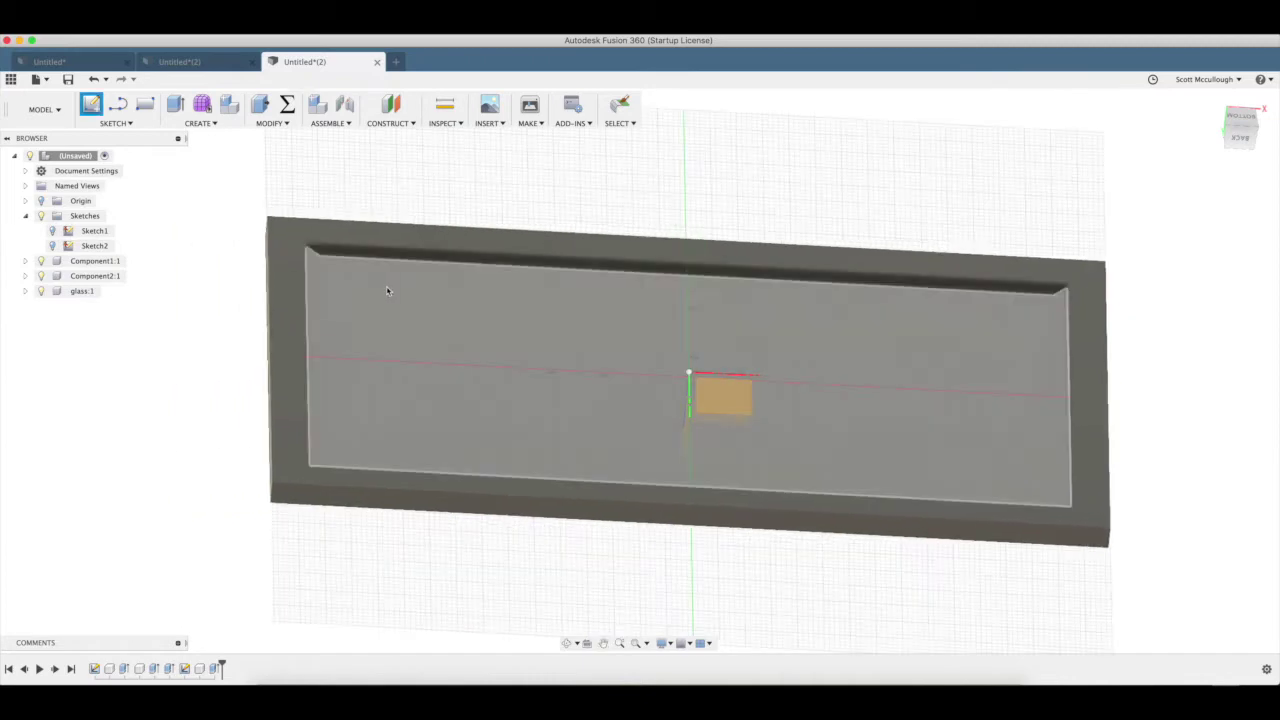
left_click(567, 643)
left_click_drag(480, 508, 394, 491)
key("Escape")
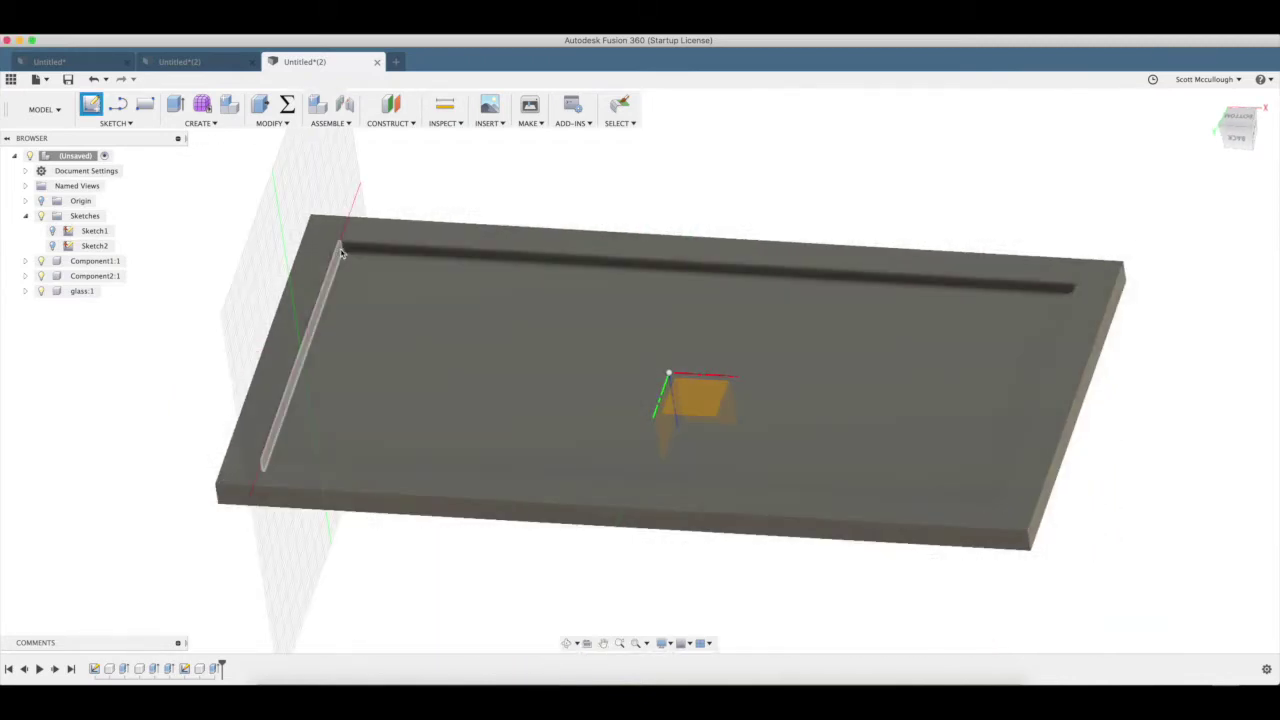
key("r")
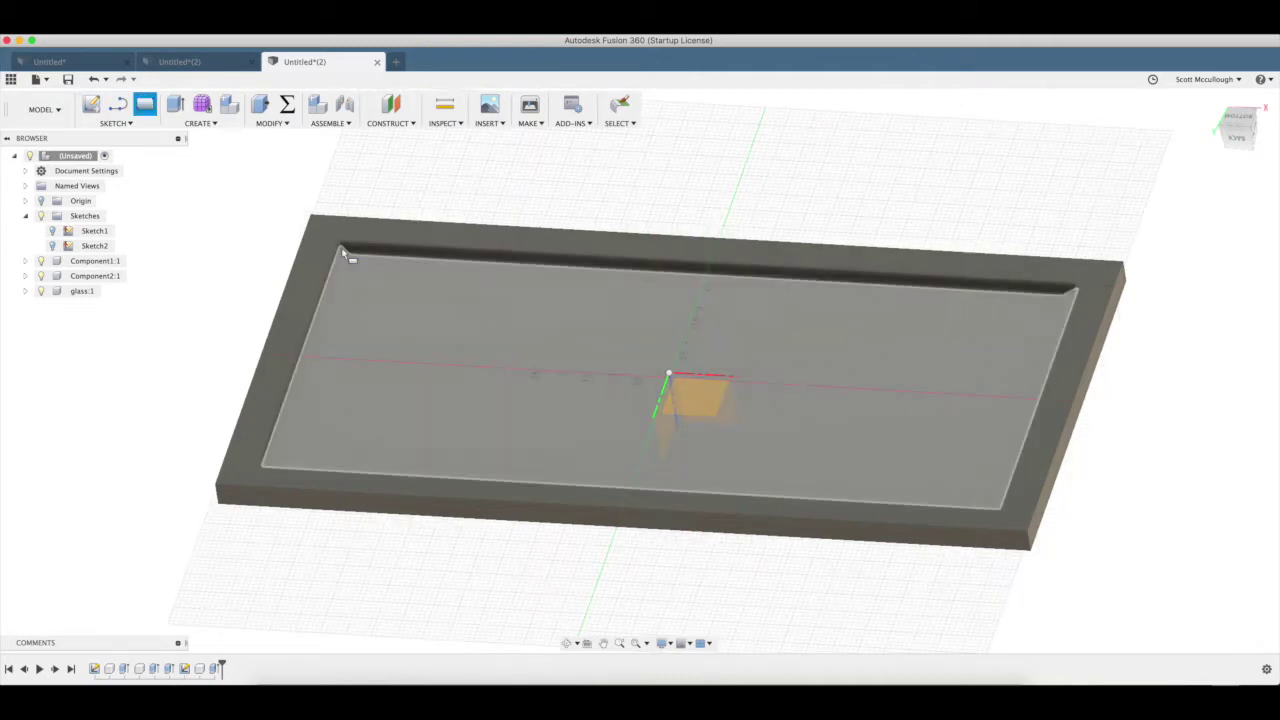
left_click(350, 260)
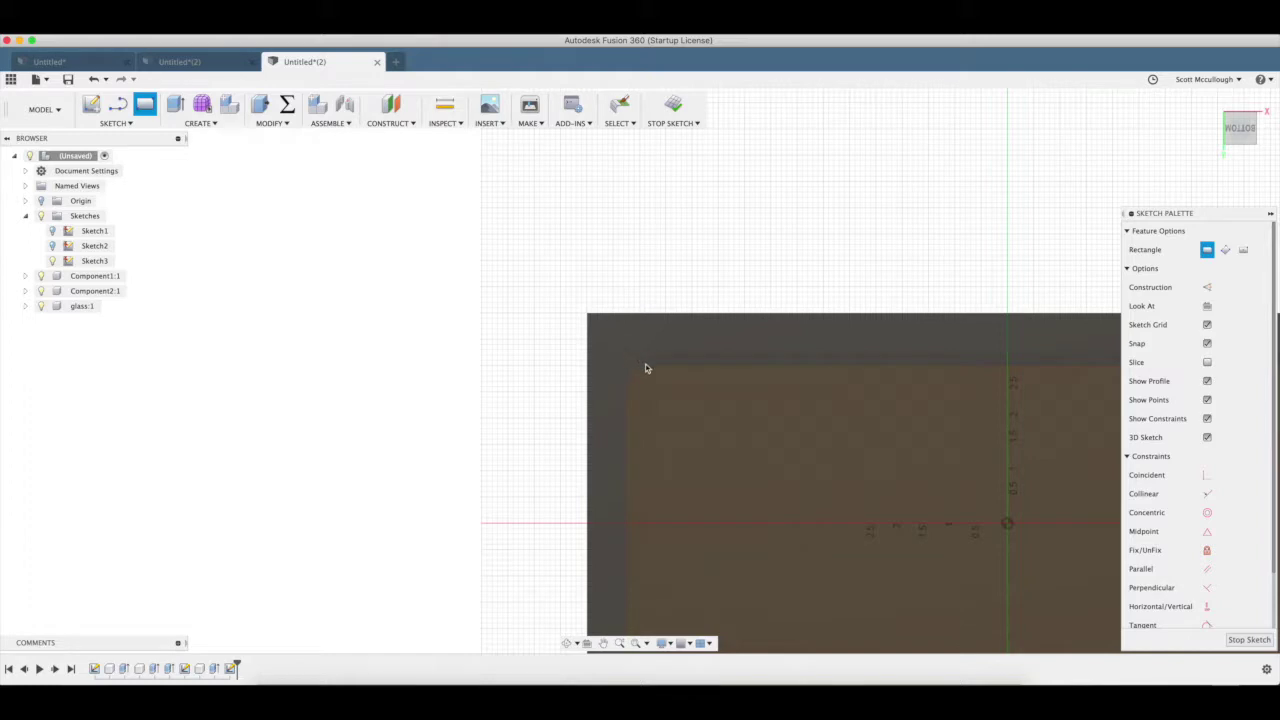
left_click(603, 643)
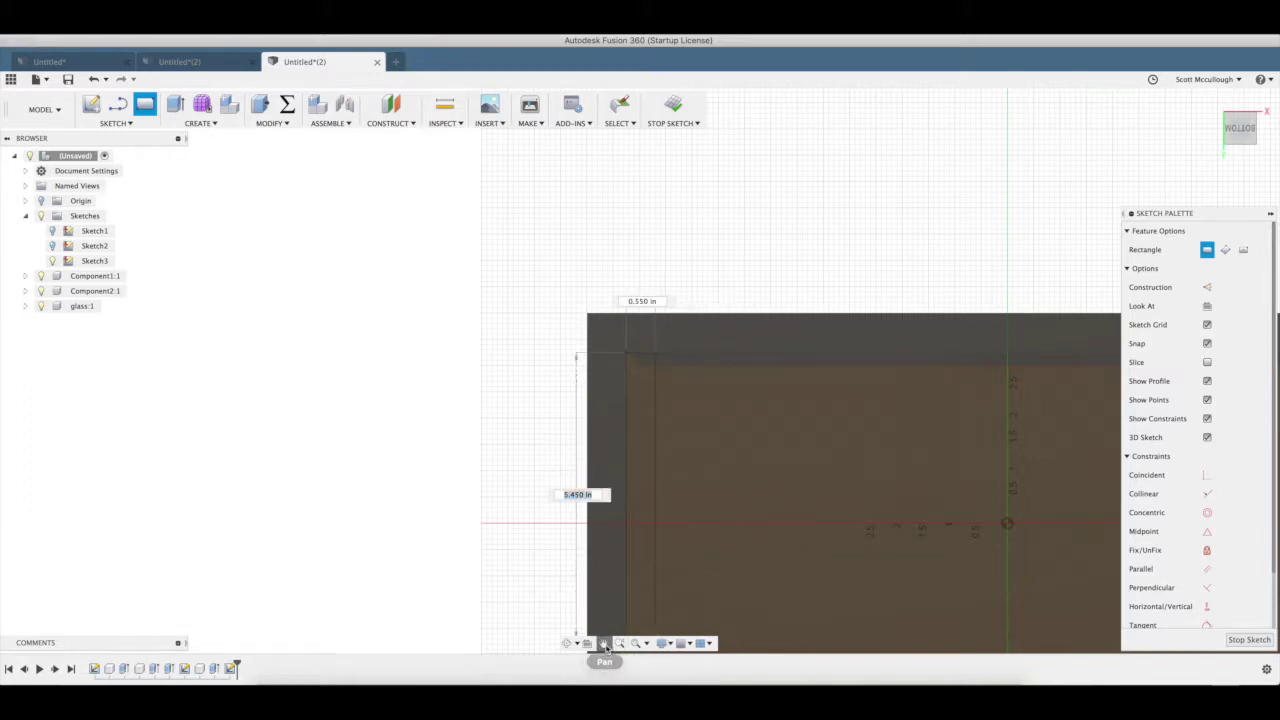
mouse_move(916, 538)
left_mouse_down()
mouse_move(620, 357)
mouse_move(490, 350)
left_mouse_up()
key("Escape")
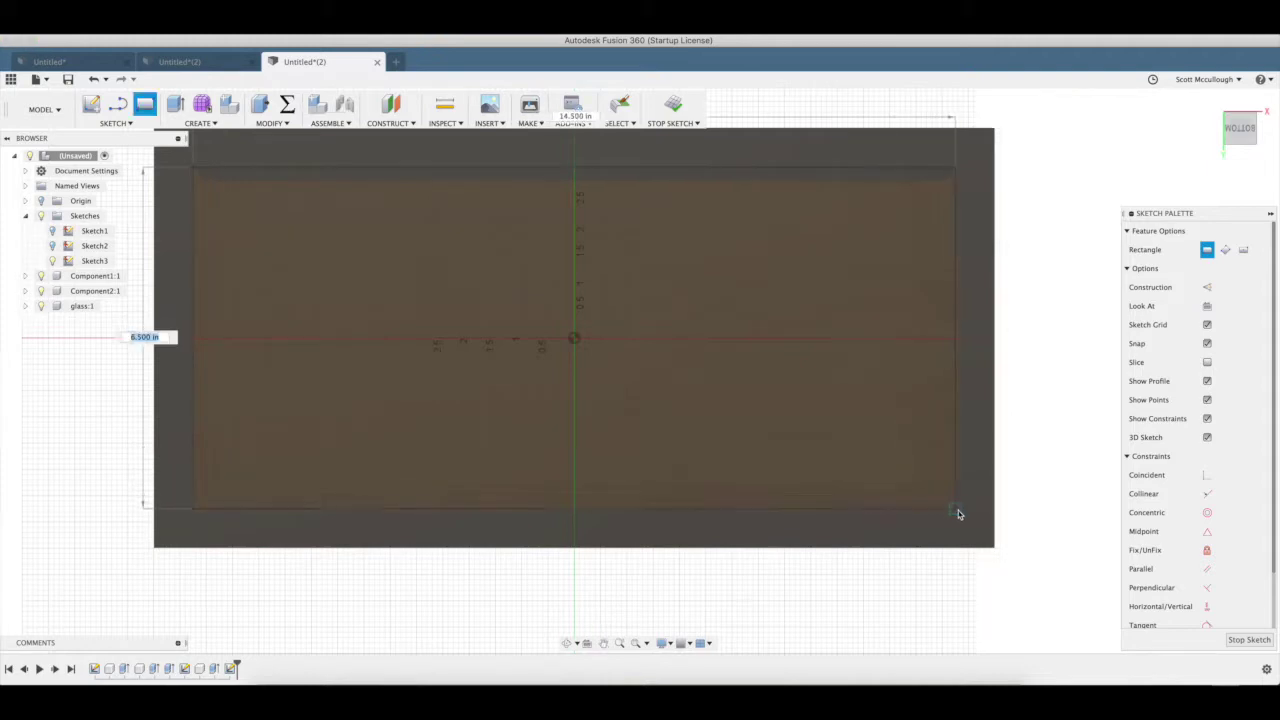
left_click(956, 510)
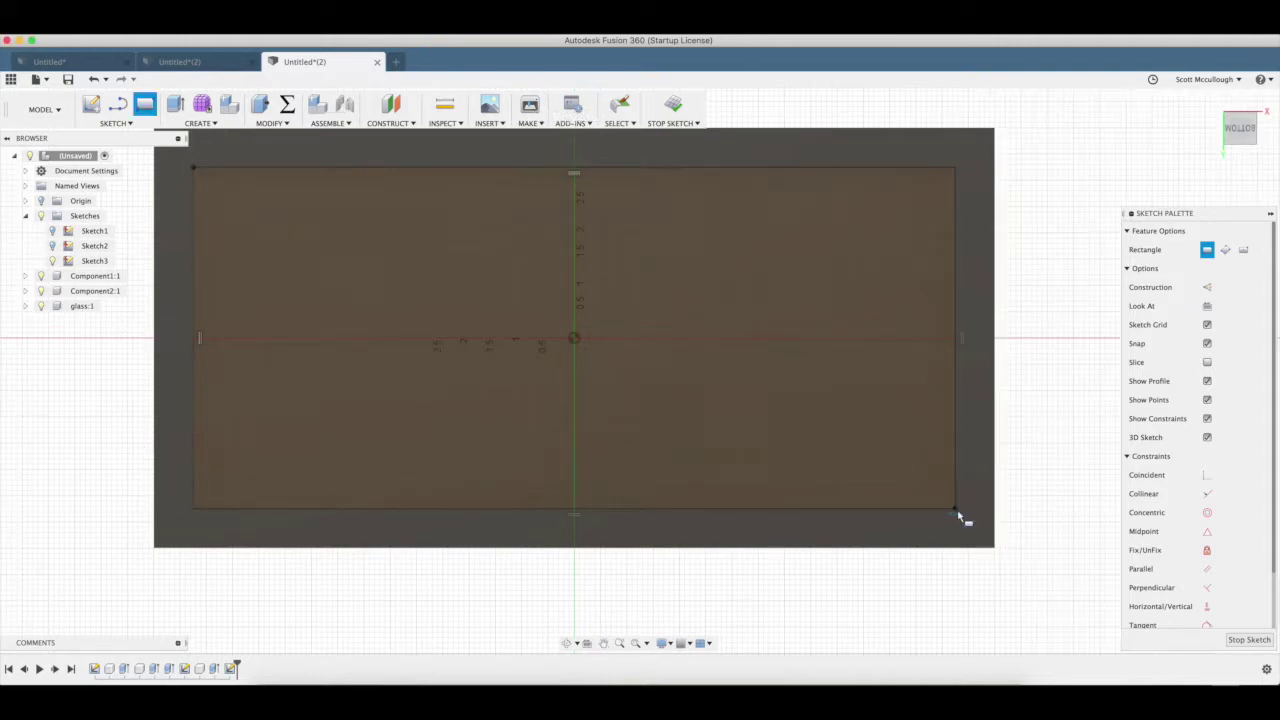
left_click(1247, 640)
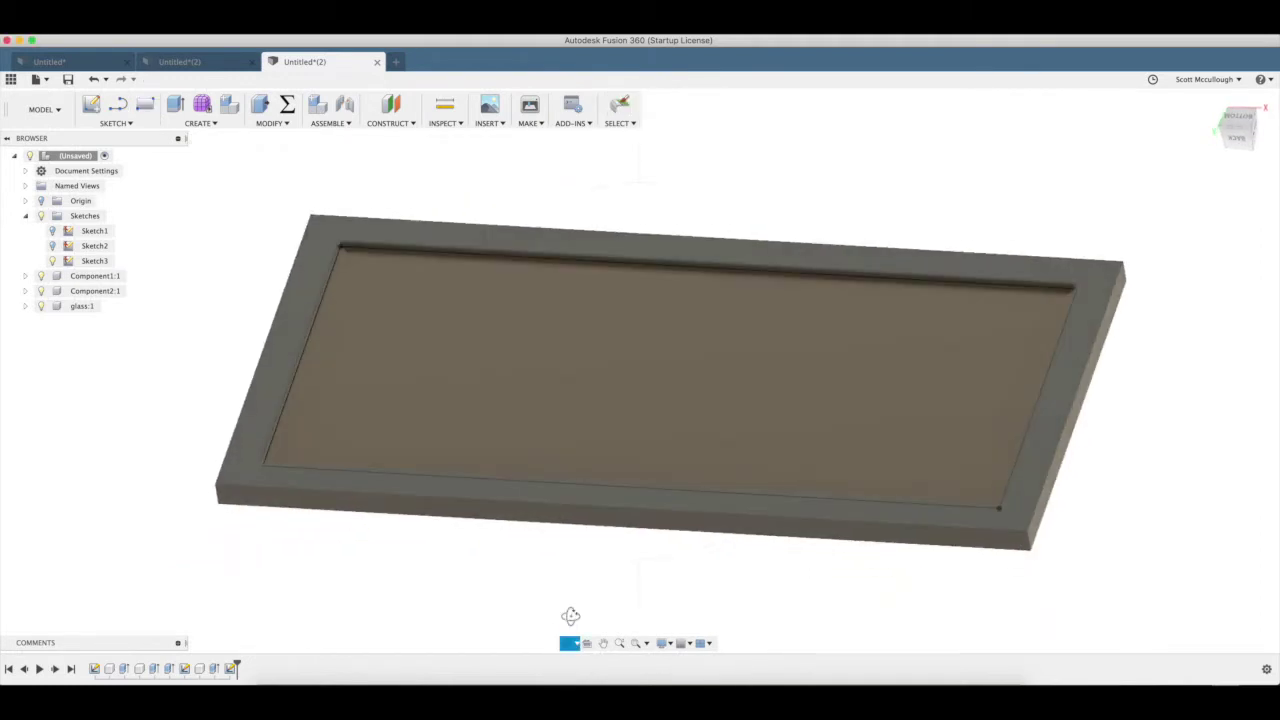
Extrude the rectangle 0.125 in as a new component and rename it backing
key("q")
left_click(626, 415)
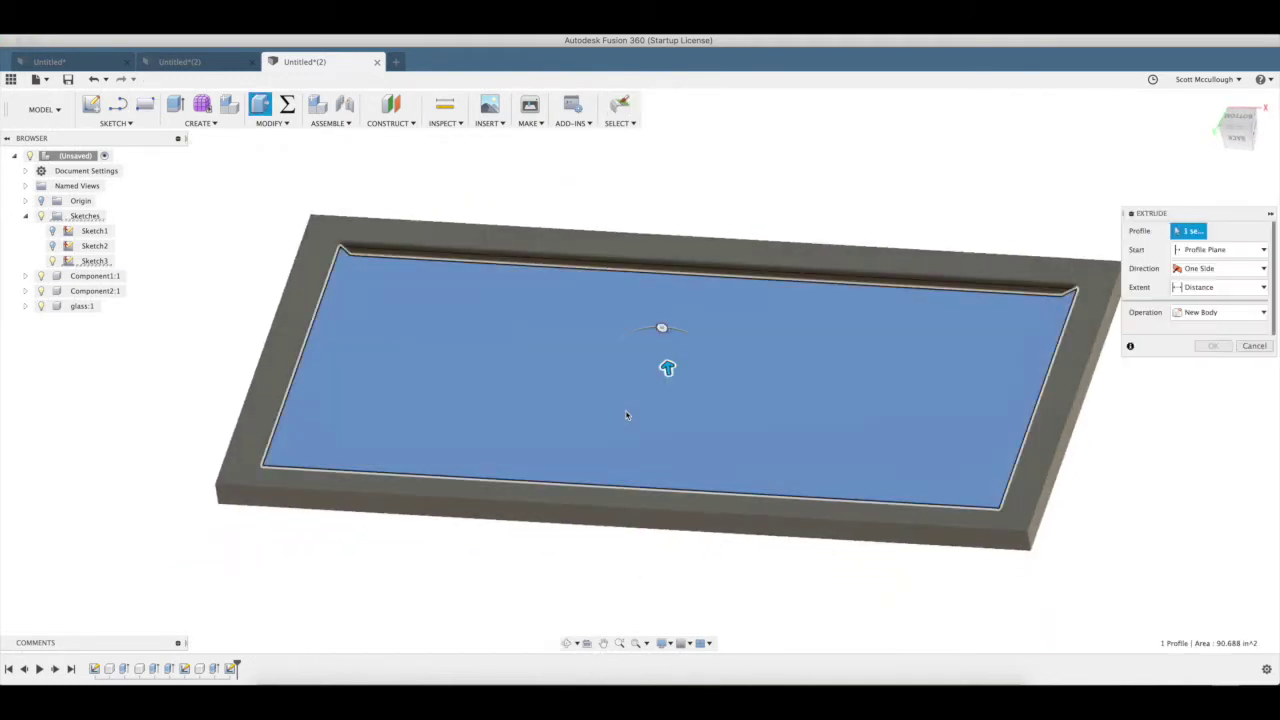
left_click(1213, 349)
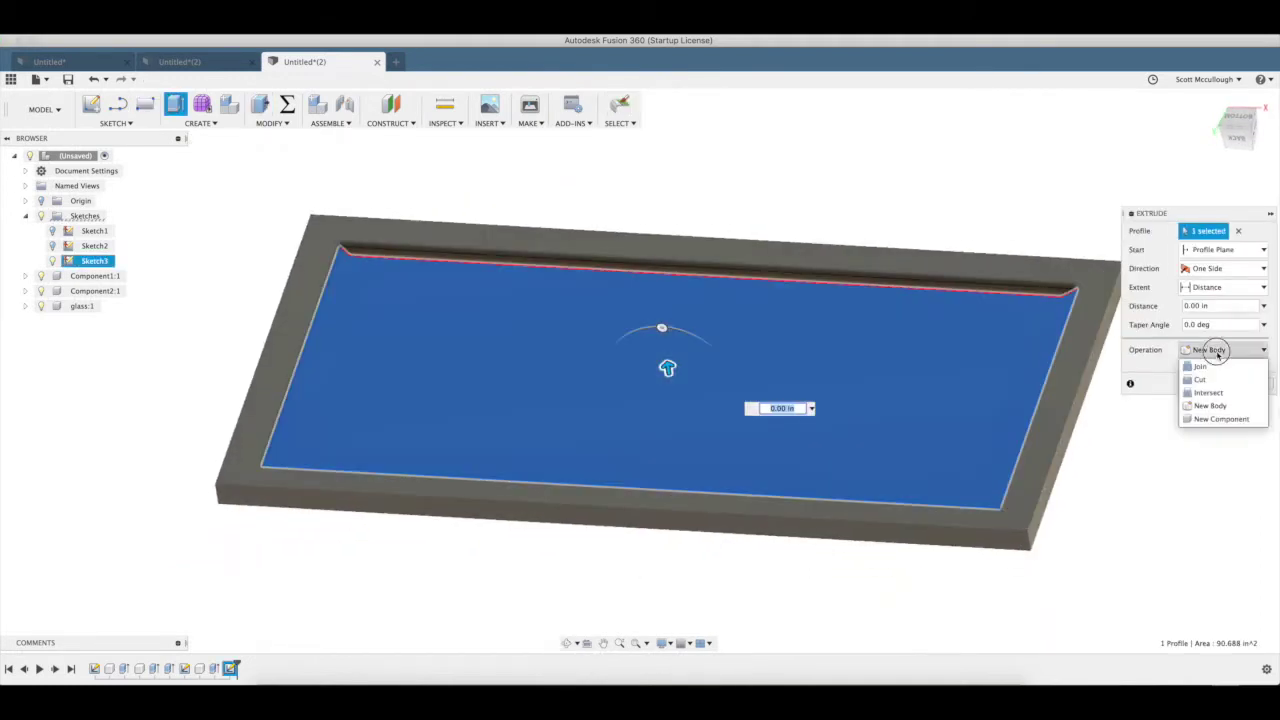
left_click(1210, 419)
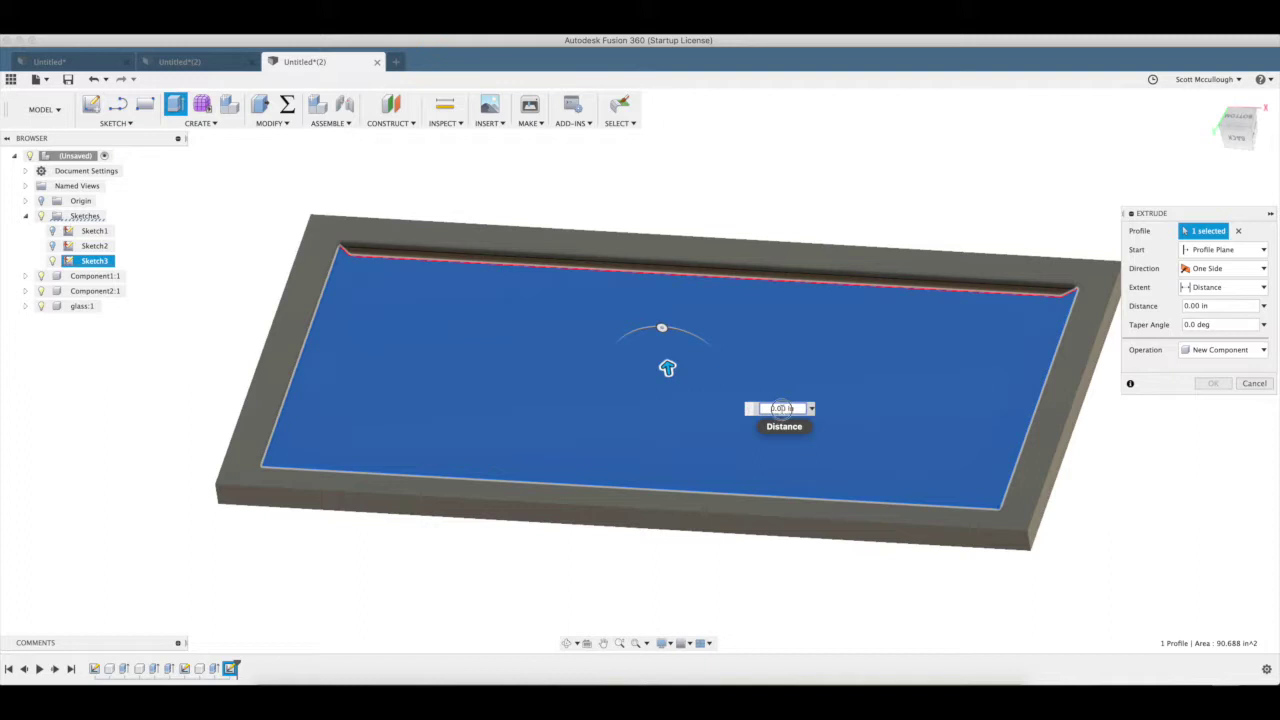
type(".12")
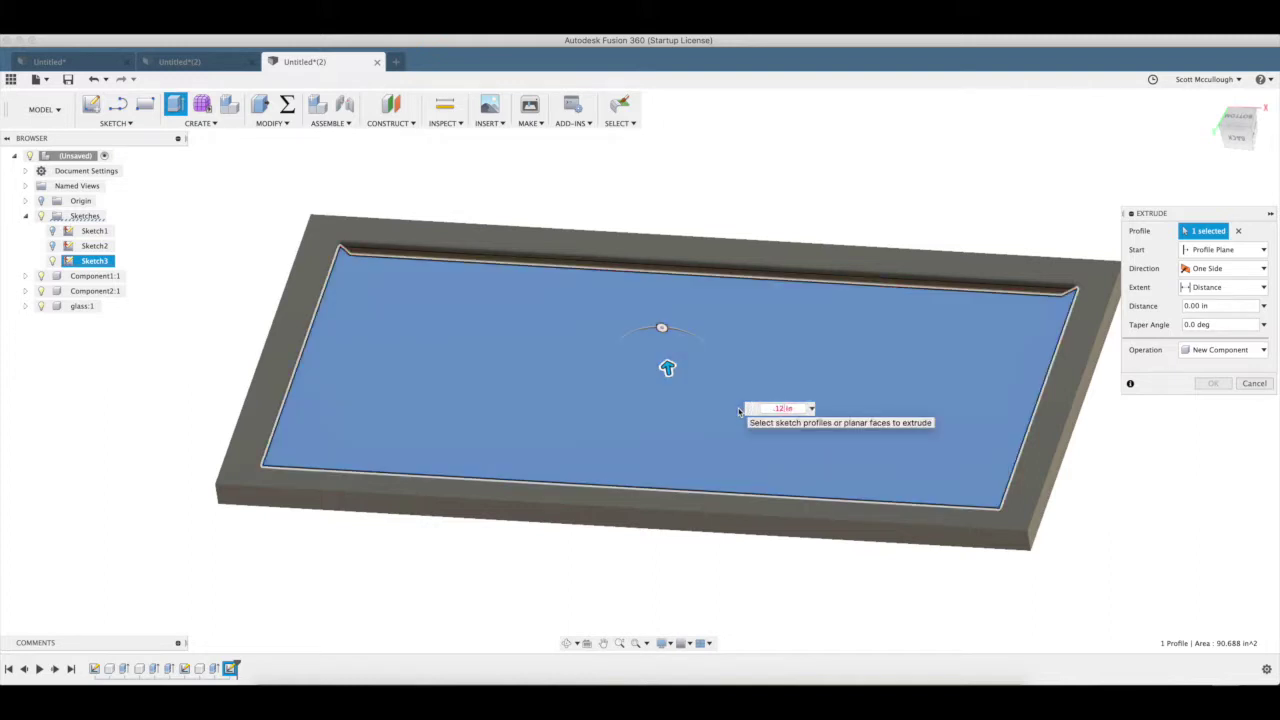
type("5")
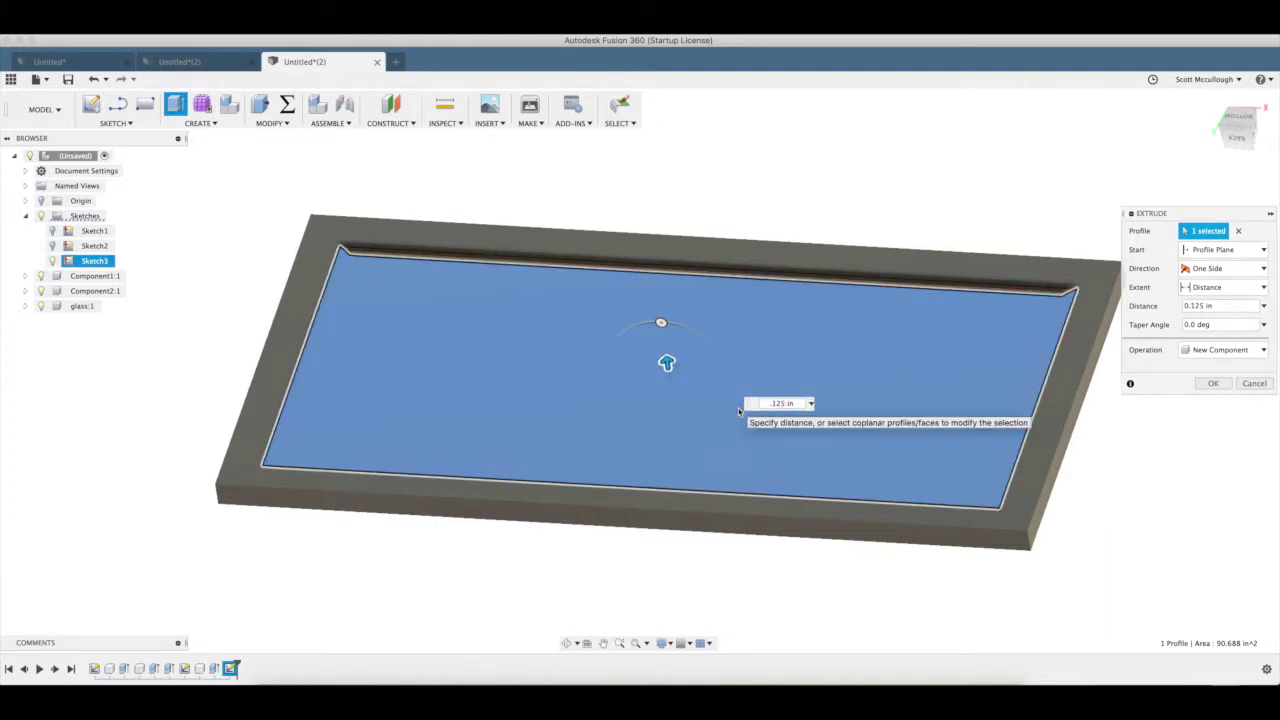
key("Return")
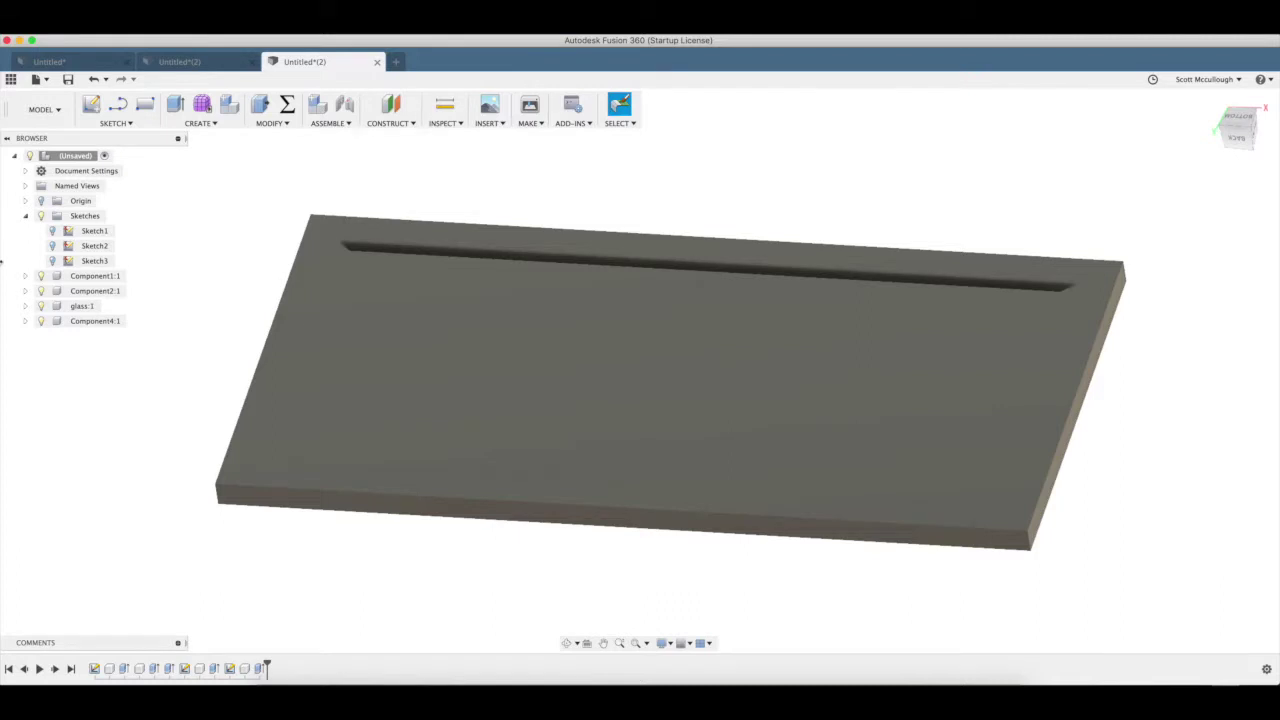
double_click(88, 322)
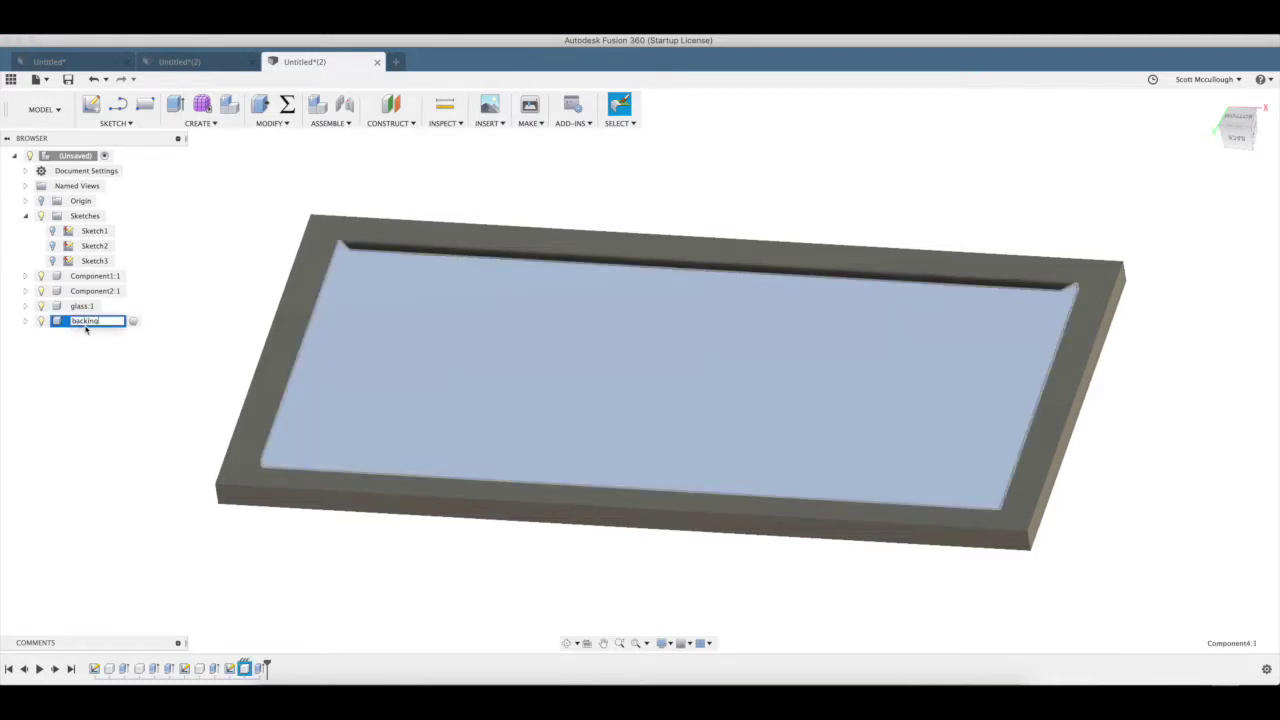
type("backing")
key("Return")
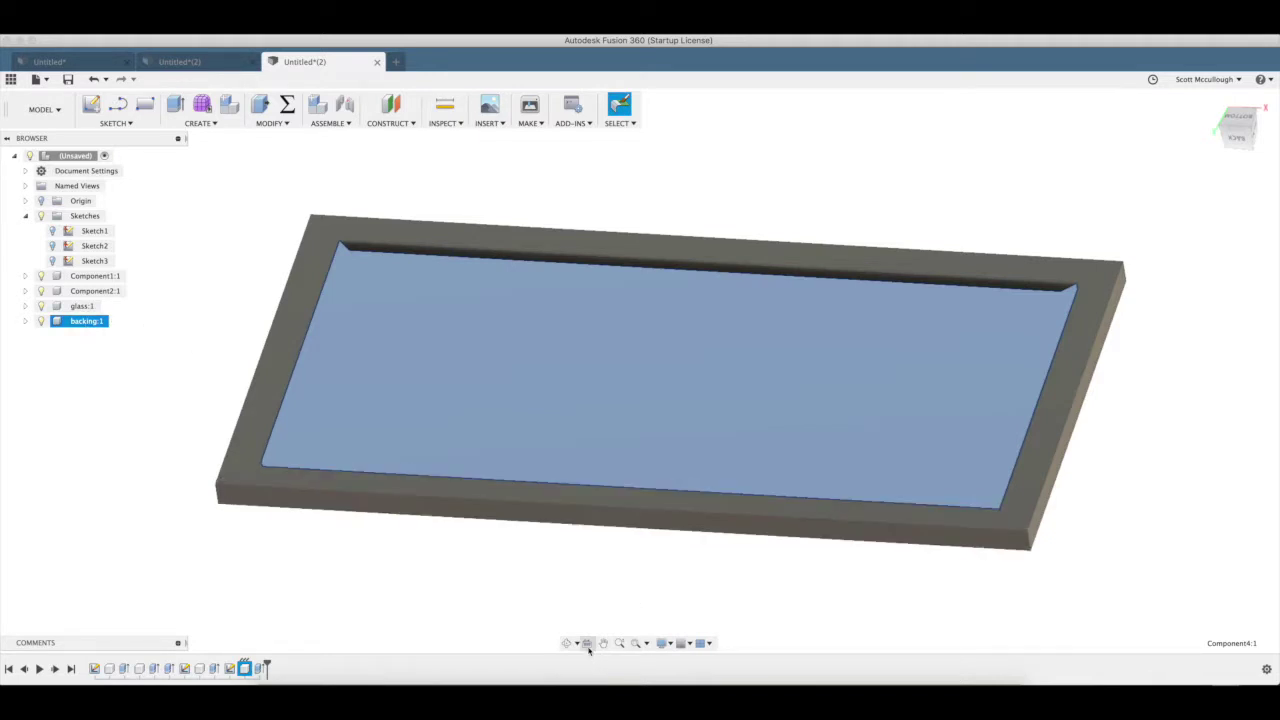
Apply 3D Walnut - Glossy to the Component1:1 and Component2:1 frame pieces
left_click(567, 645)
left_click_drag(614, 466, 604, 392)
key("Escape")
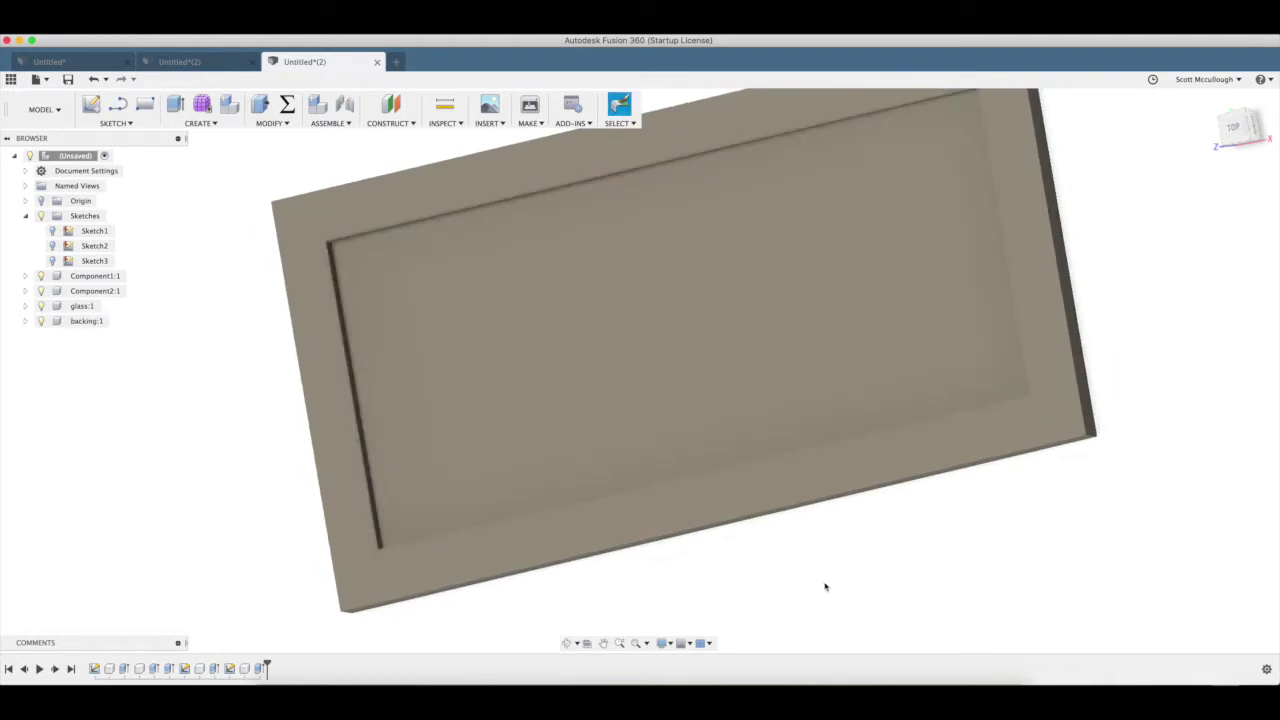
left_click_drag(630, 442, 943, 454)
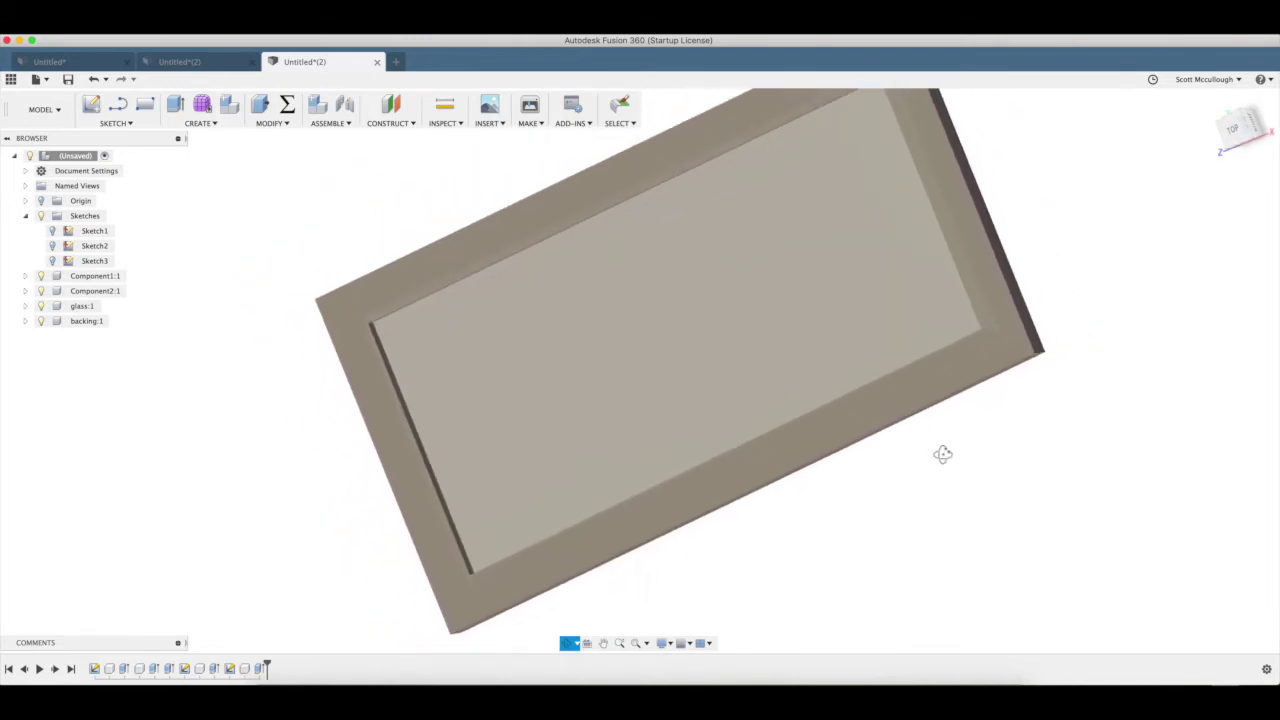
key("a")
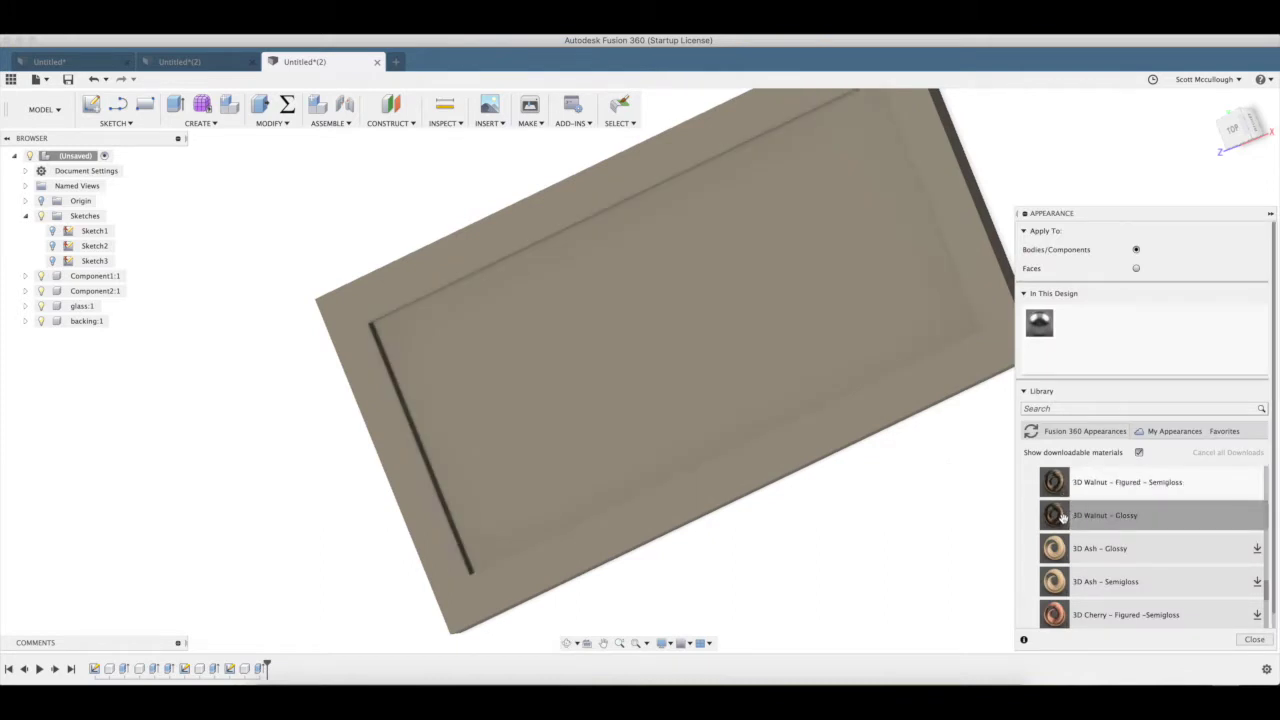
scroll(1062, 515, "down", 1)
left_click_drag(1062, 515, 105, 278)
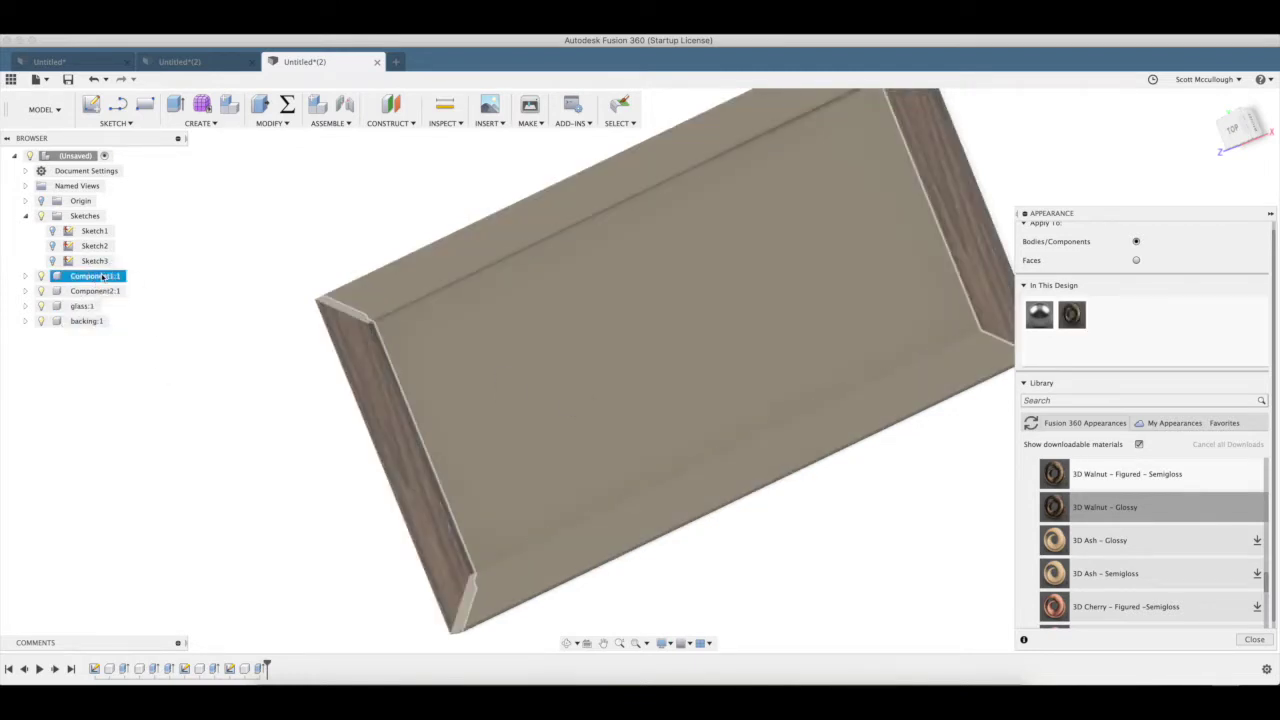
left_click_drag(1004, 499, 115, 295)
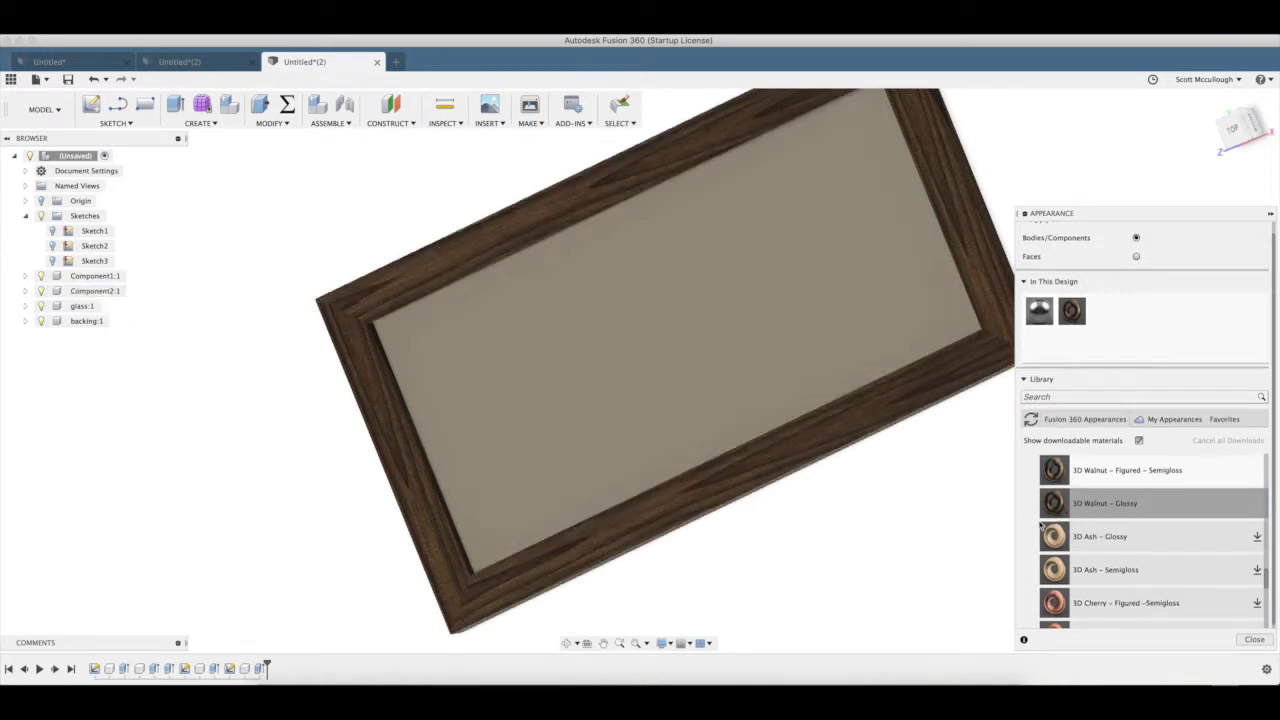
Search the library for glass and apply a frosted glass appearance to the glass component
left_click(1093, 397)
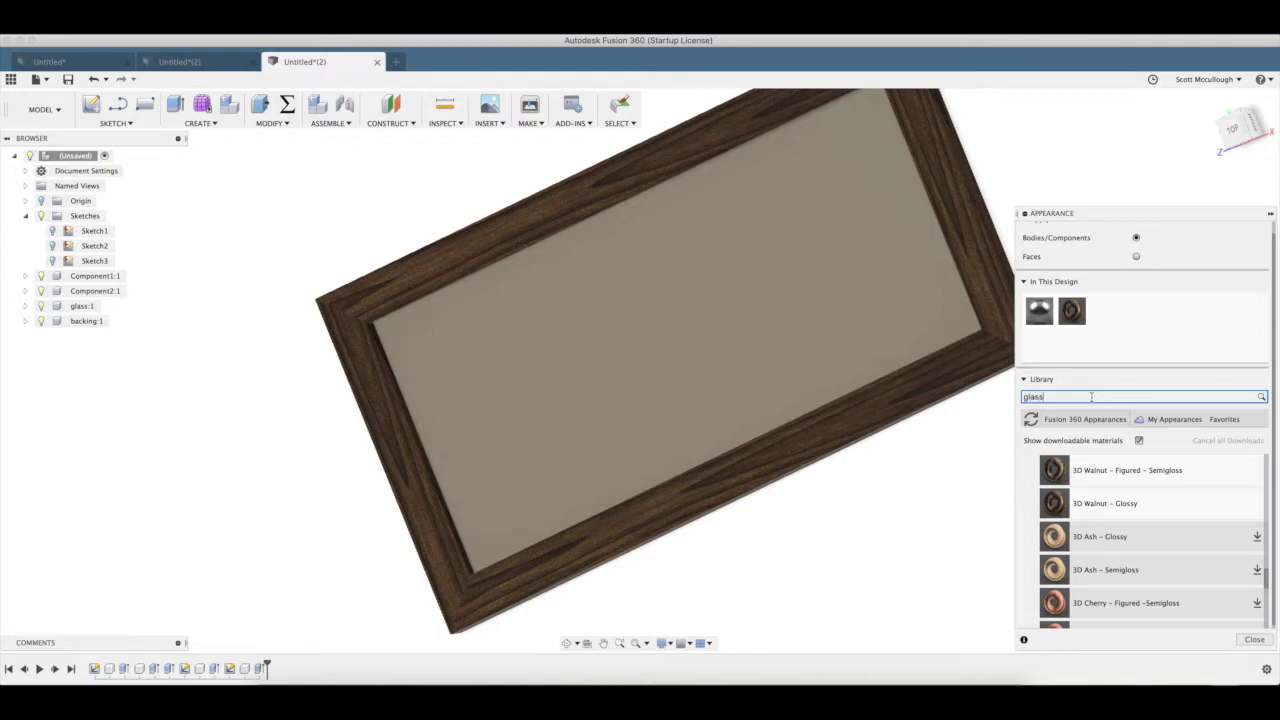
key("Return")
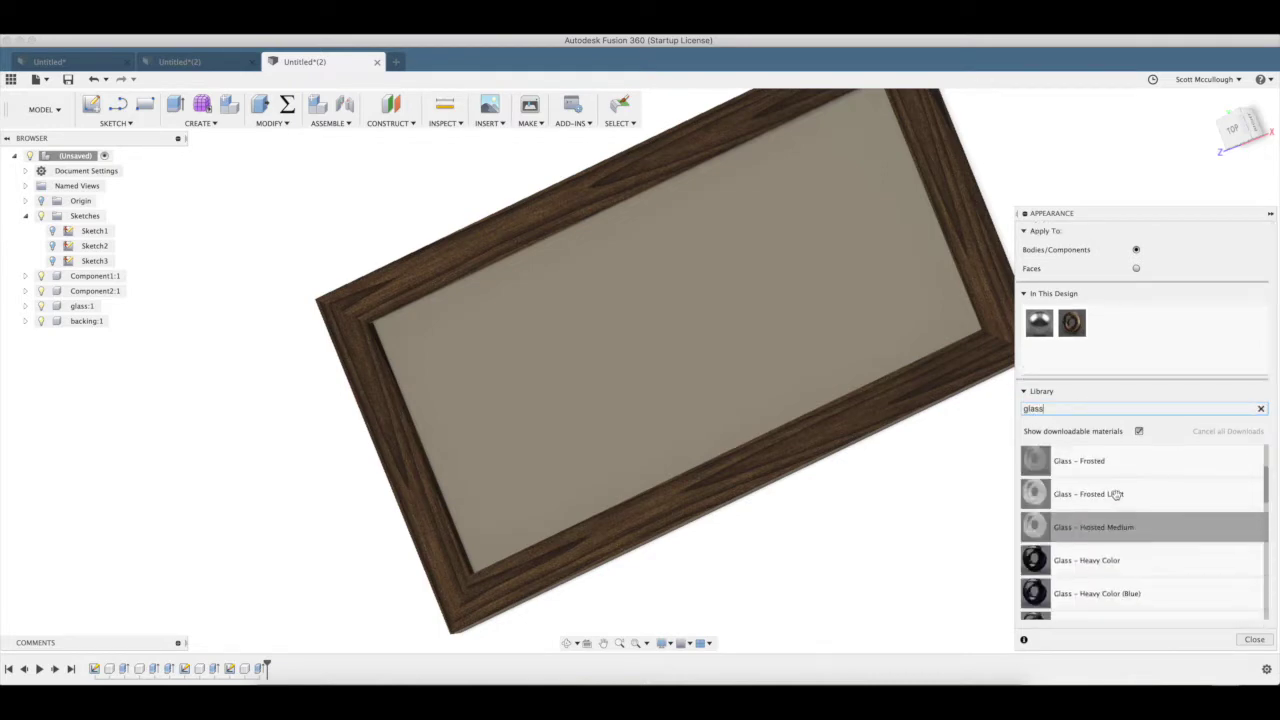
left_click_drag(1067, 468, 90, 313)
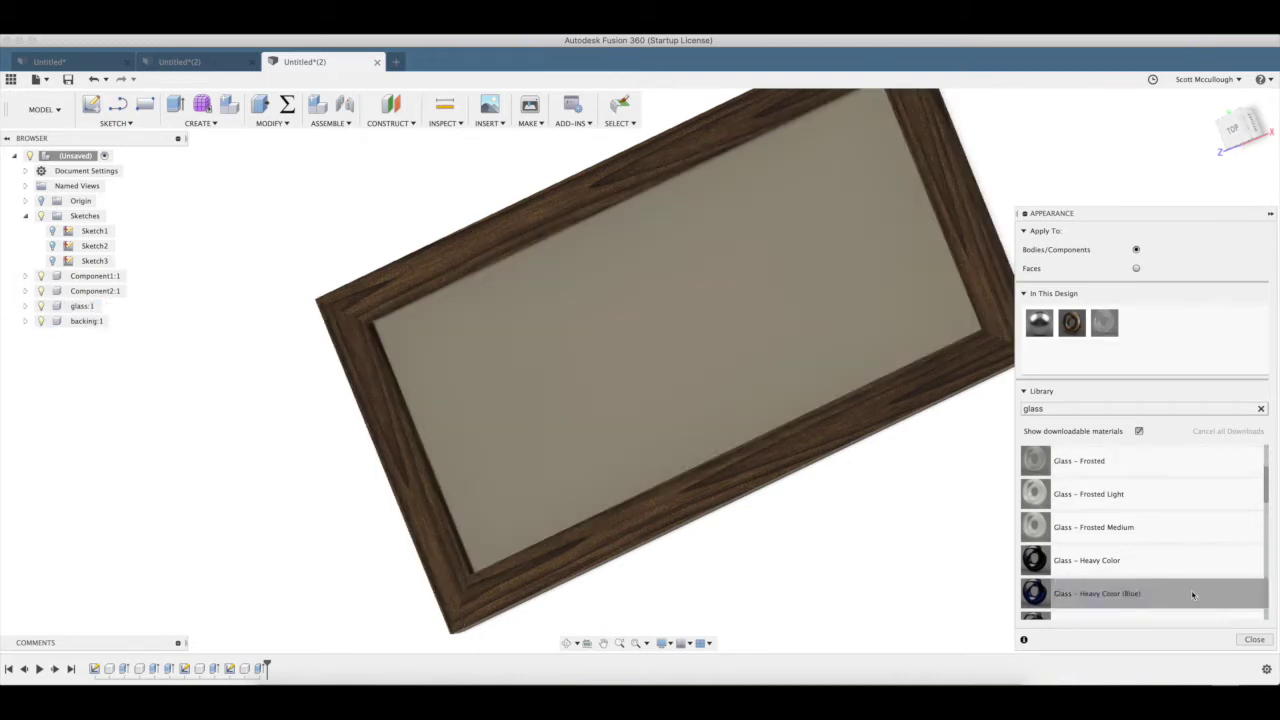
Clear the glass search and apply 3D Ash - Semigloss to the backing panel
scroll(1140, 560, "down", 5)
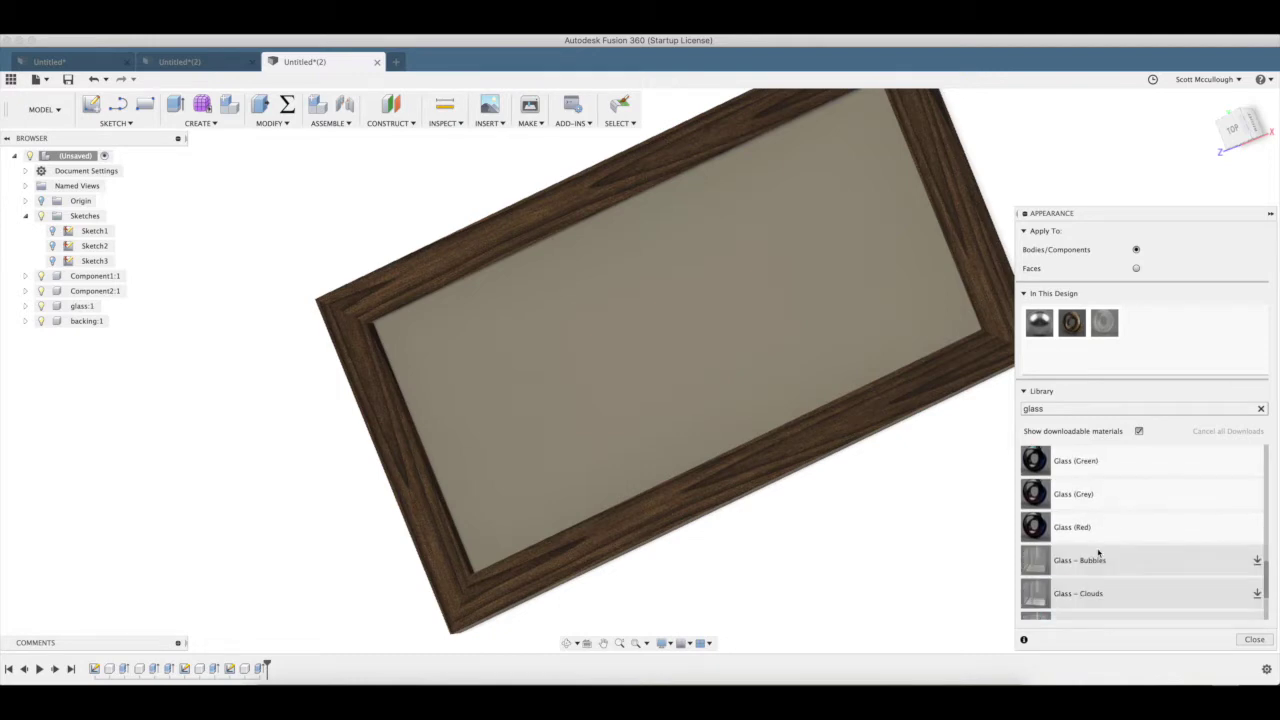
scroll(1098, 553, "up", 5)
left_click(1065, 408)
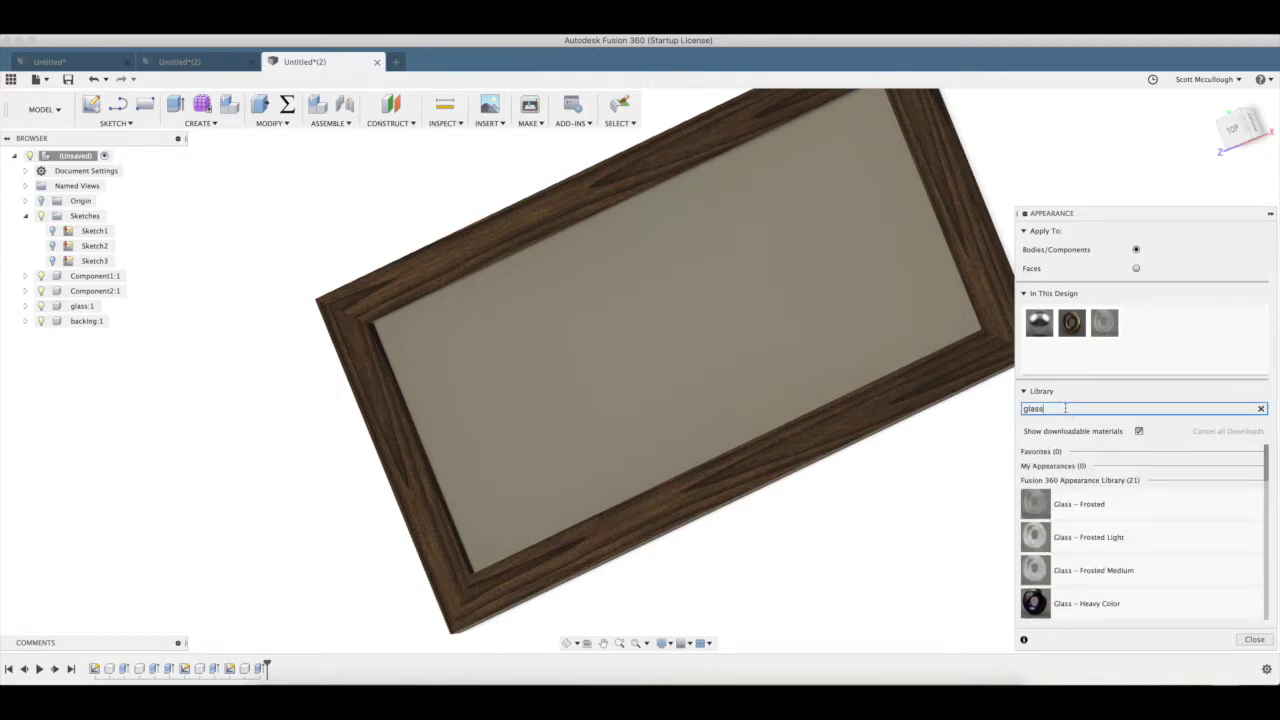
left_click_drag(1065, 408, 990, 406)
key("BackSpace")
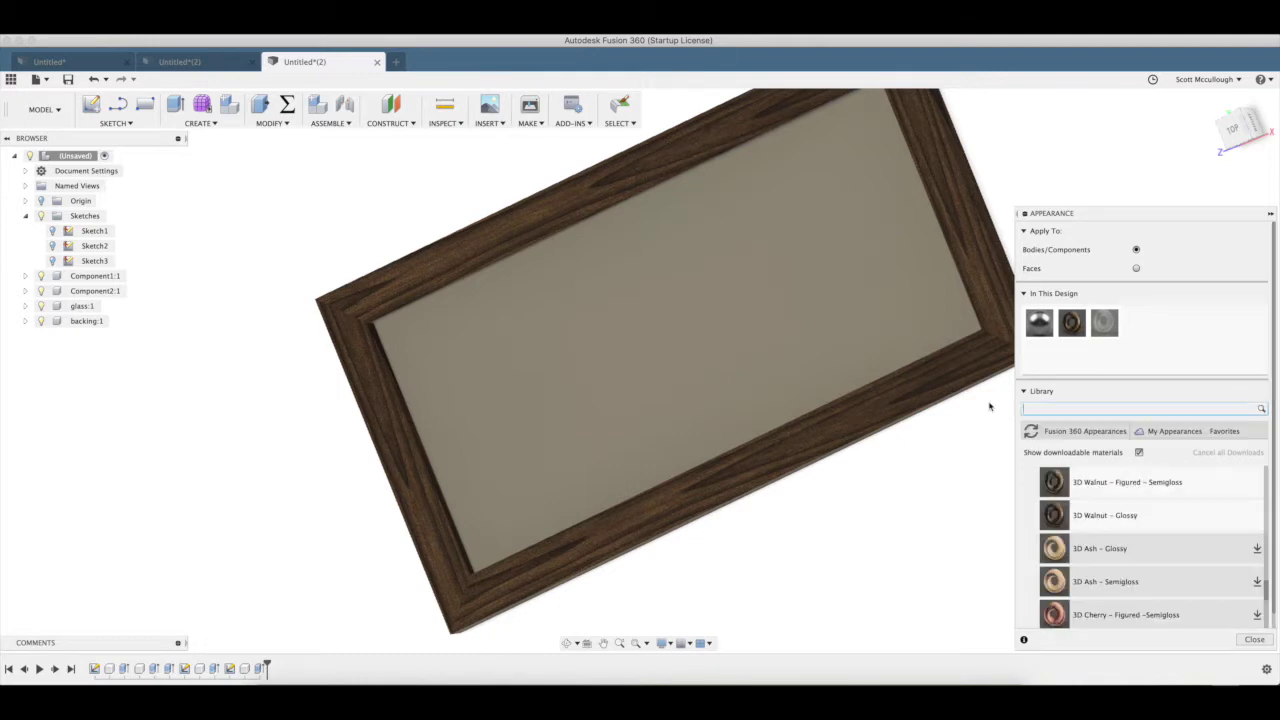
scroll(1138, 555, "down", 3)
scroll(1138, 555, "up", 5)
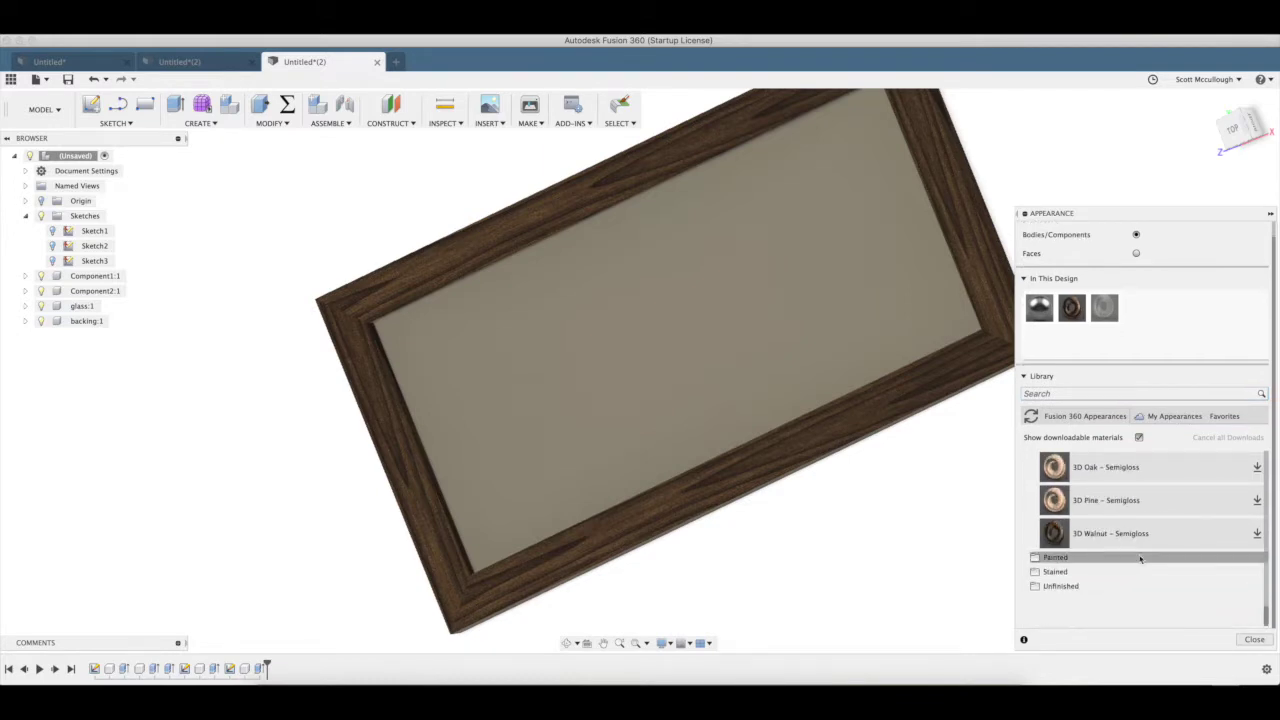
scroll(1138, 555, "down", 1)
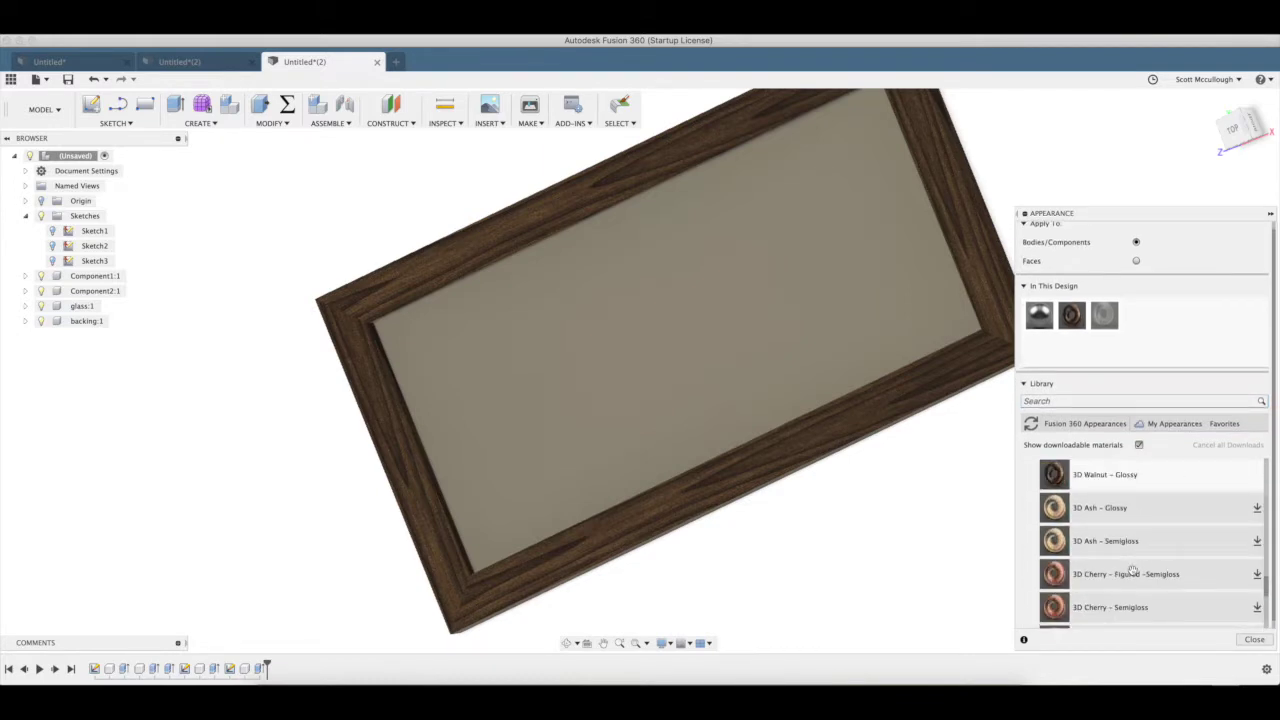
left_click_drag(1052, 541, 80, 321)
Replace the backing's wood with 3D Maple - Semigloss from the Stained appearances
scroll(1220, 518, "down", 5)
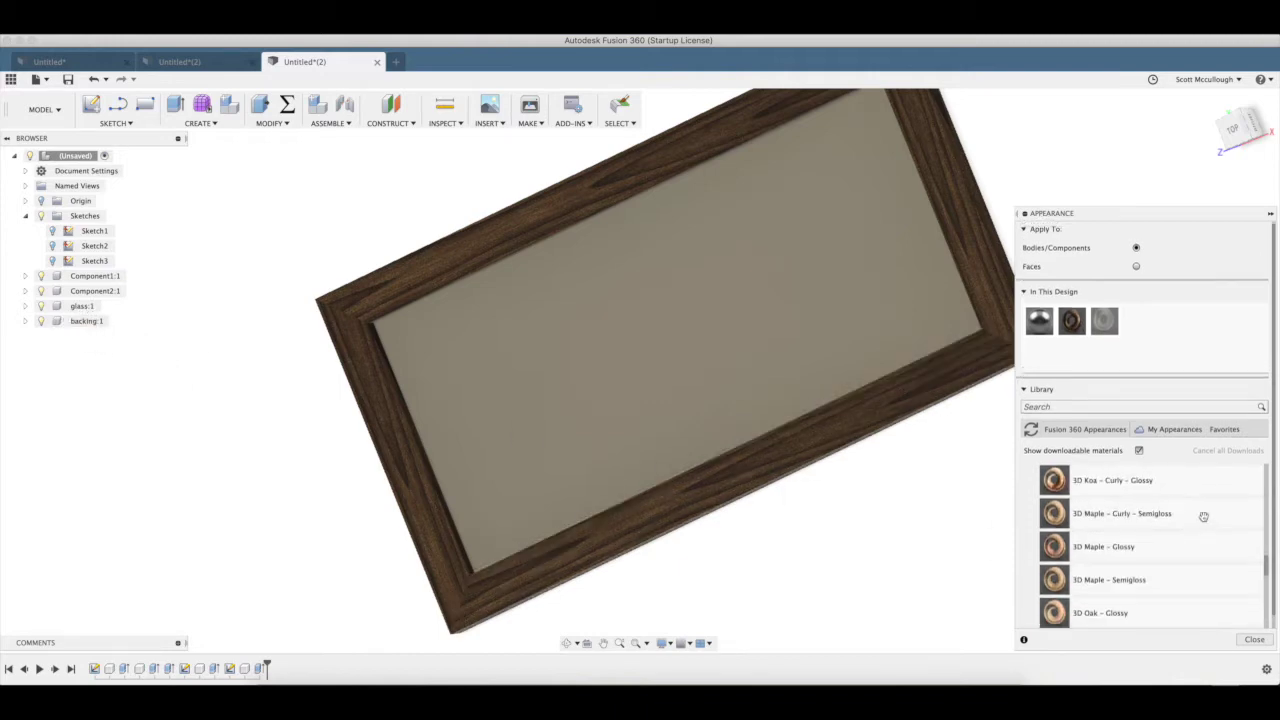
scroll(1219, 559, "down", 5)
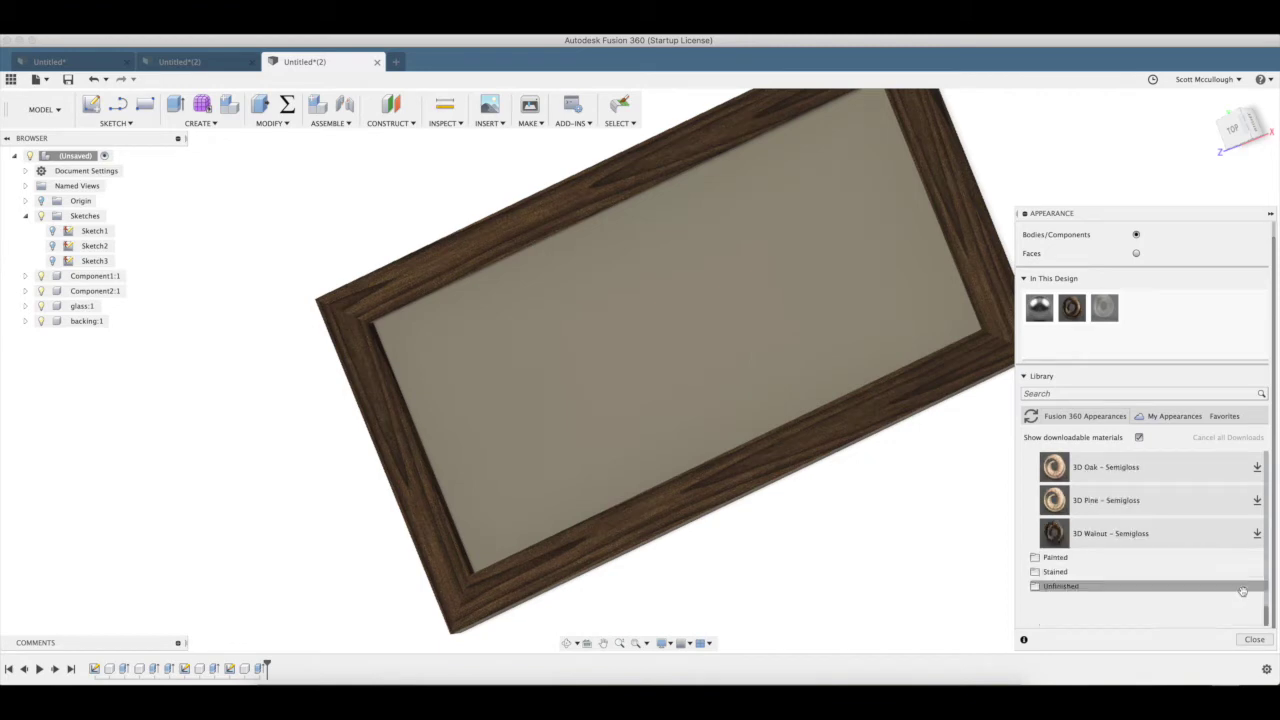
left_click(1065, 568)
scroll(1095, 548, "down", 5)
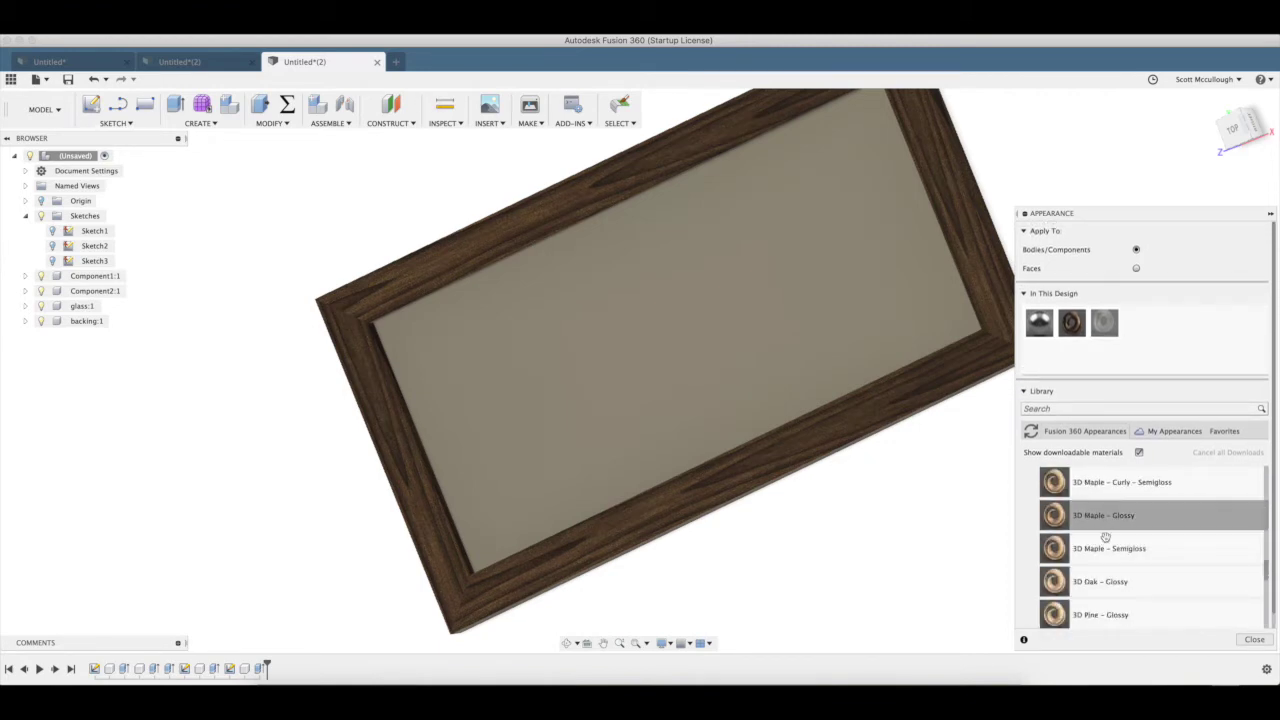
left_click_drag(1106, 545, 93, 330)
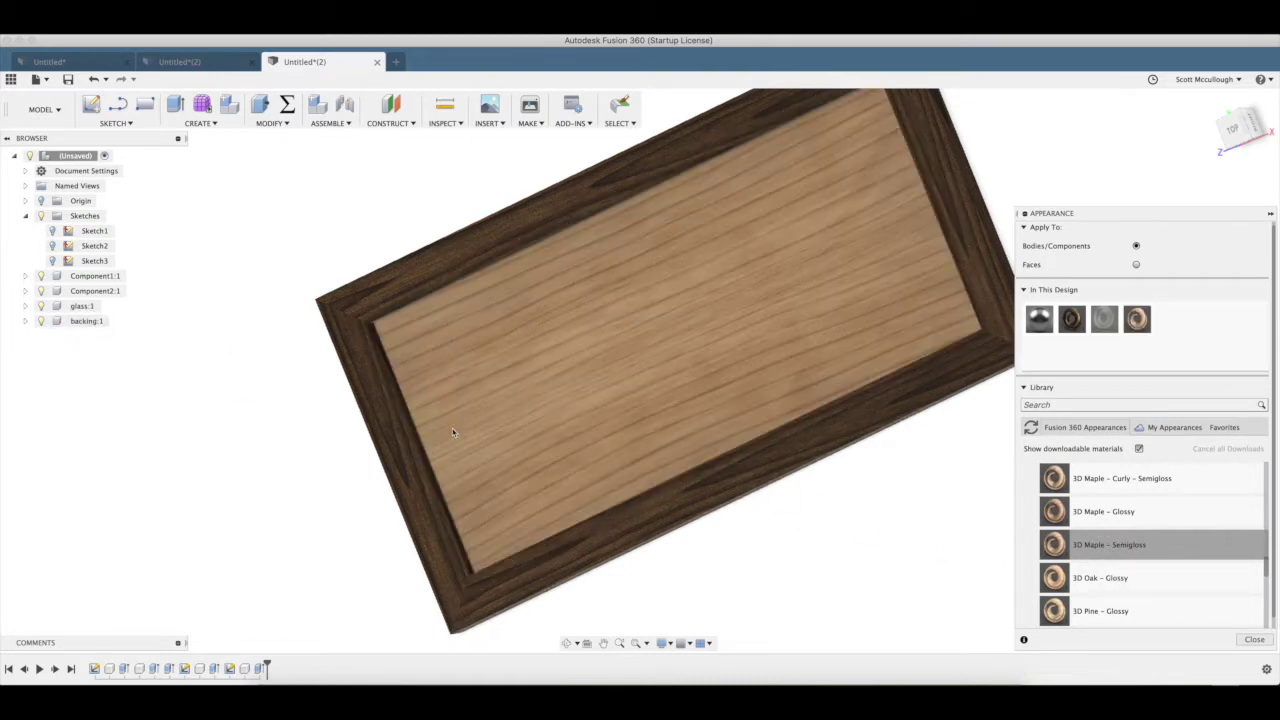
left_click(567, 643)
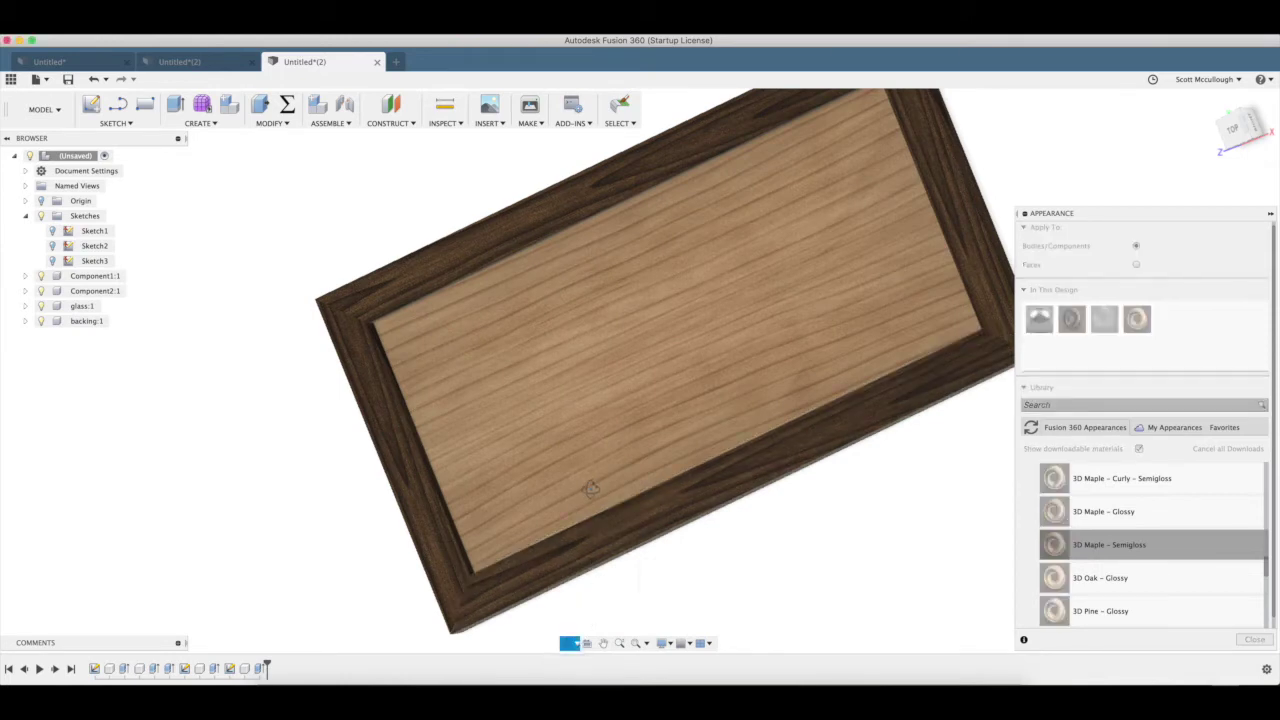
left_click_drag(591, 488, 594, 440)
Fillet the four inner edges of the walnut frame with a 0.09 in radius
key("f")
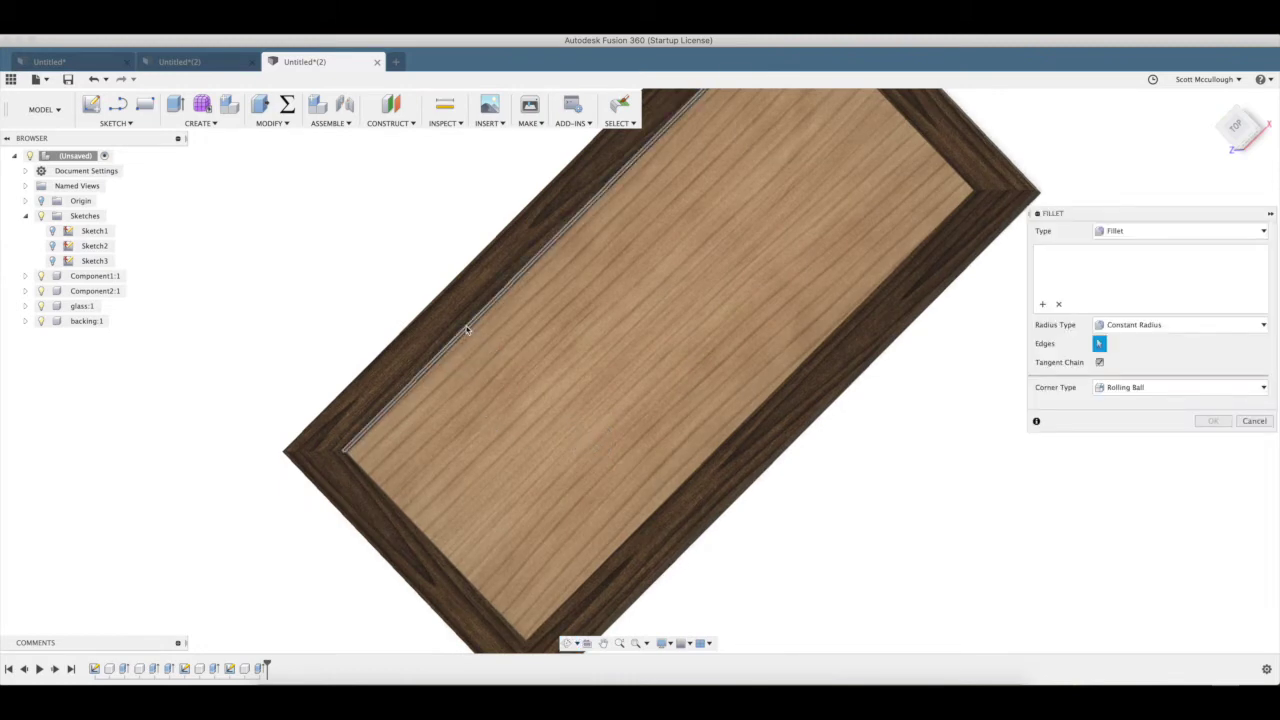
scroll(448, 335, "up", 5)
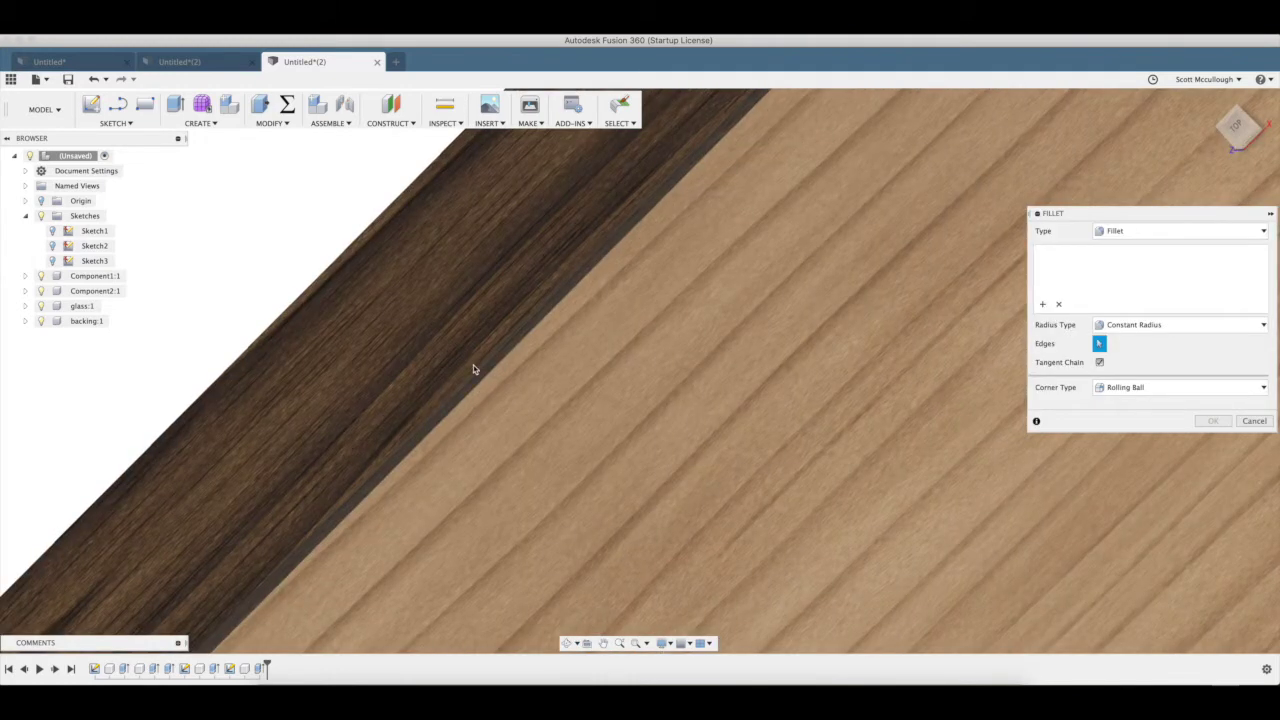
left_click(479, 369)
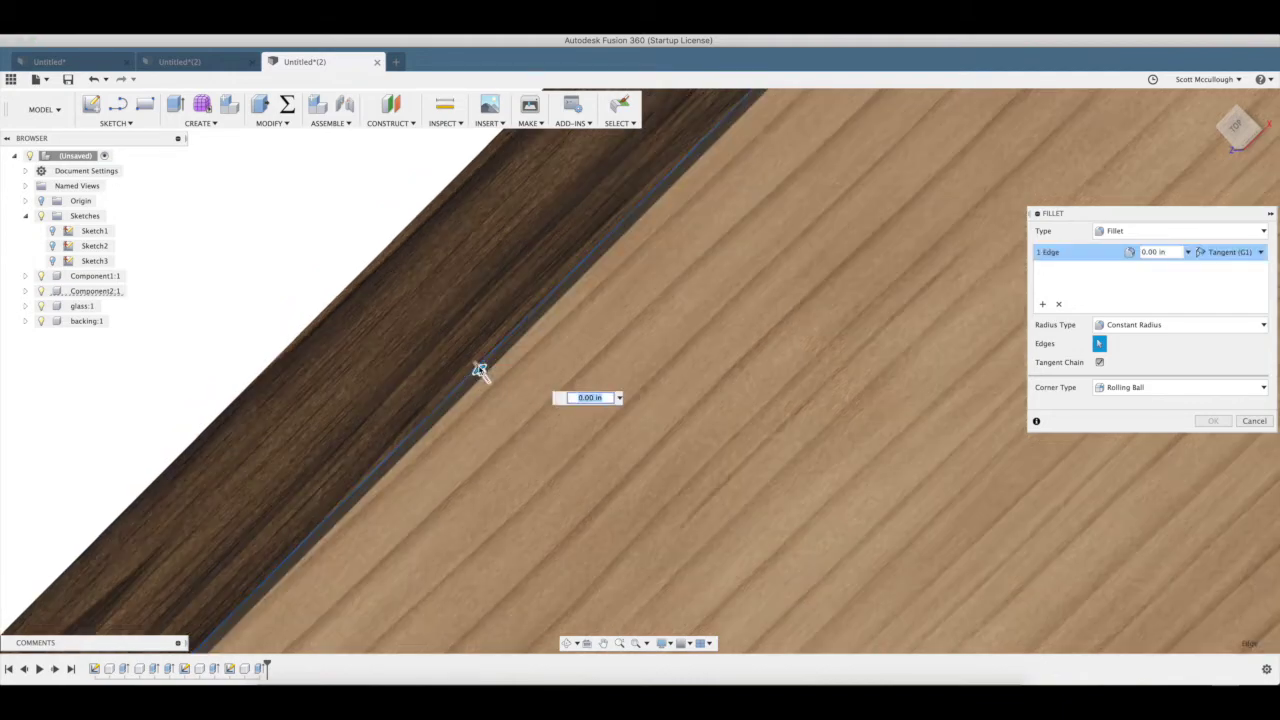
scroll(480, 370, "down", 4)
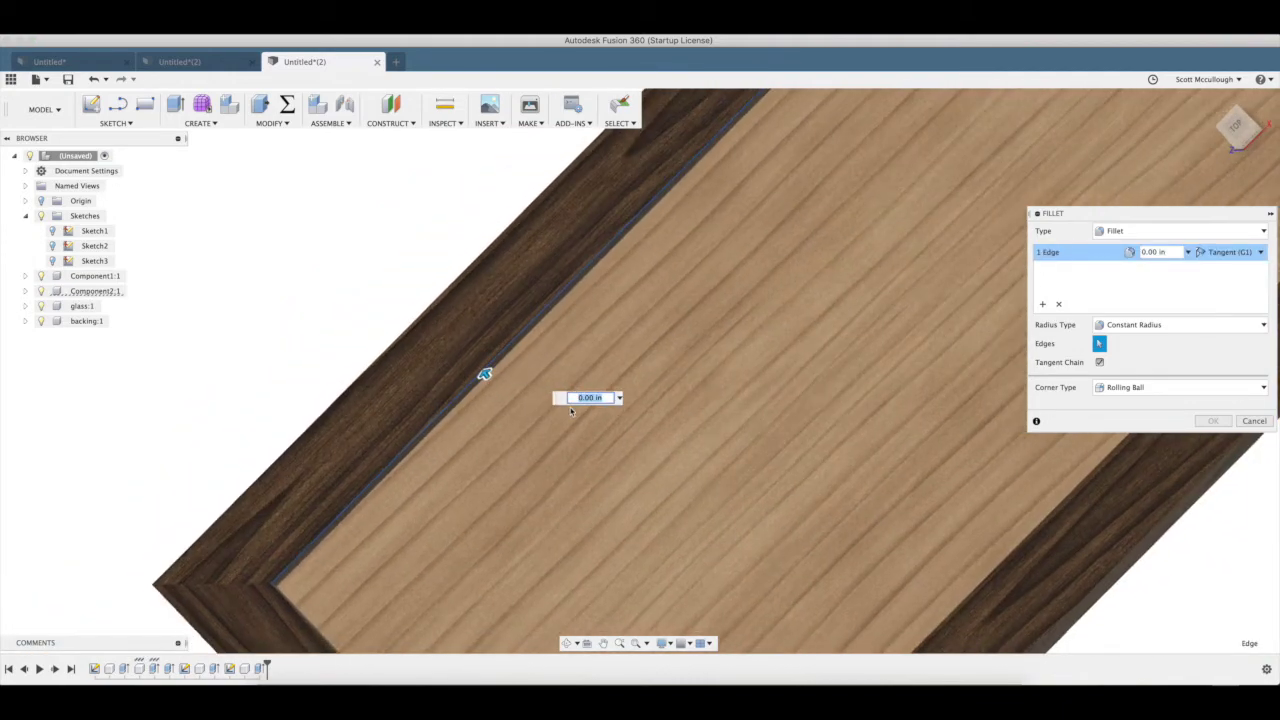
scroll(571, 411, "down", 2)
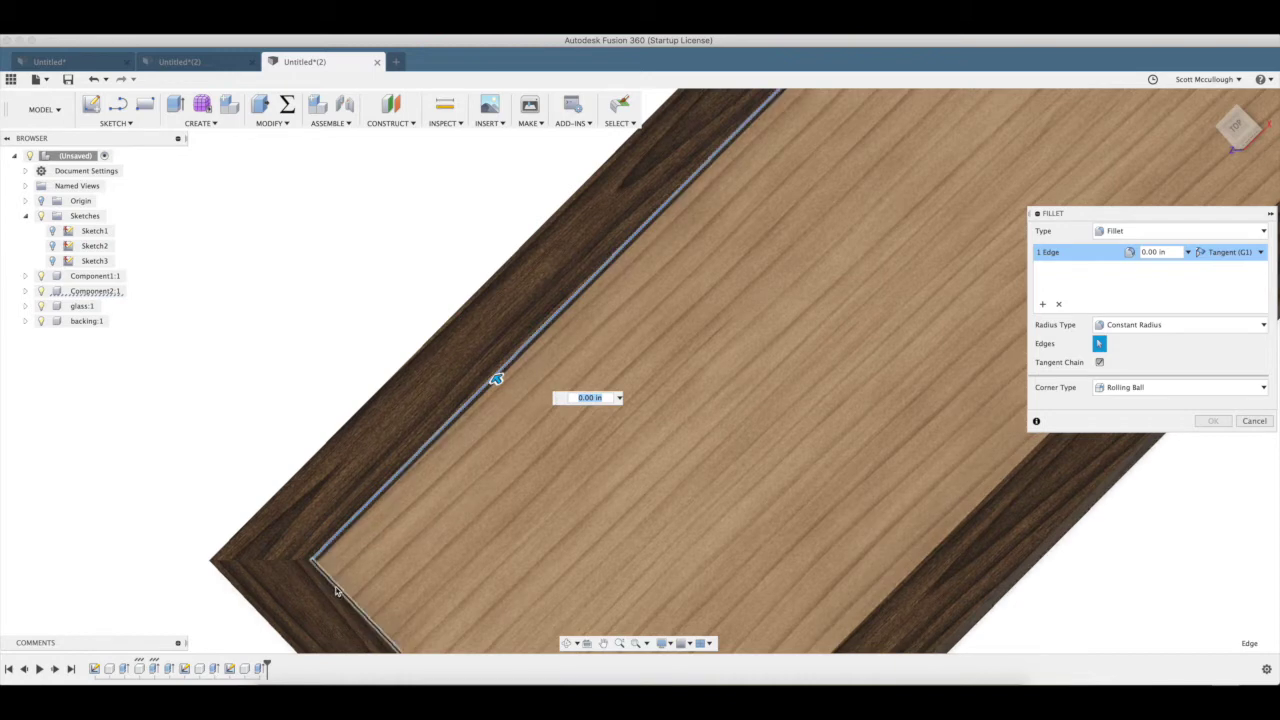
left_click(337, 585)
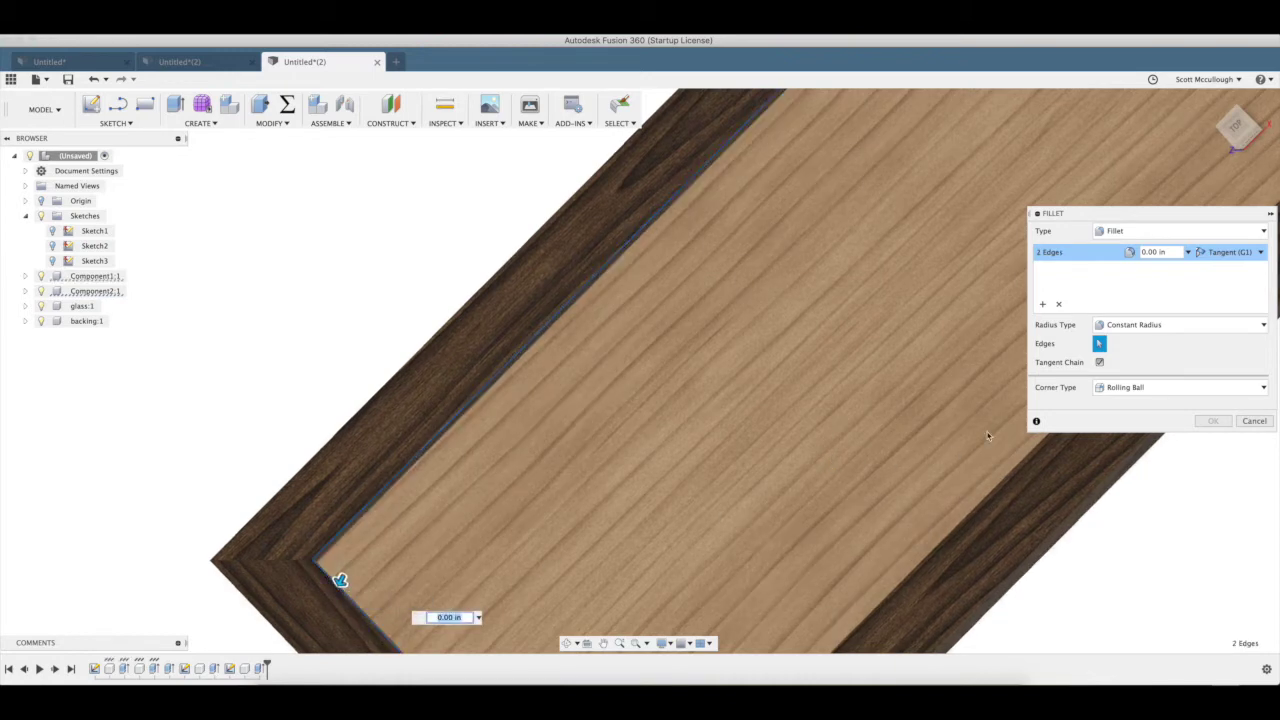
left_click(1006, 478)
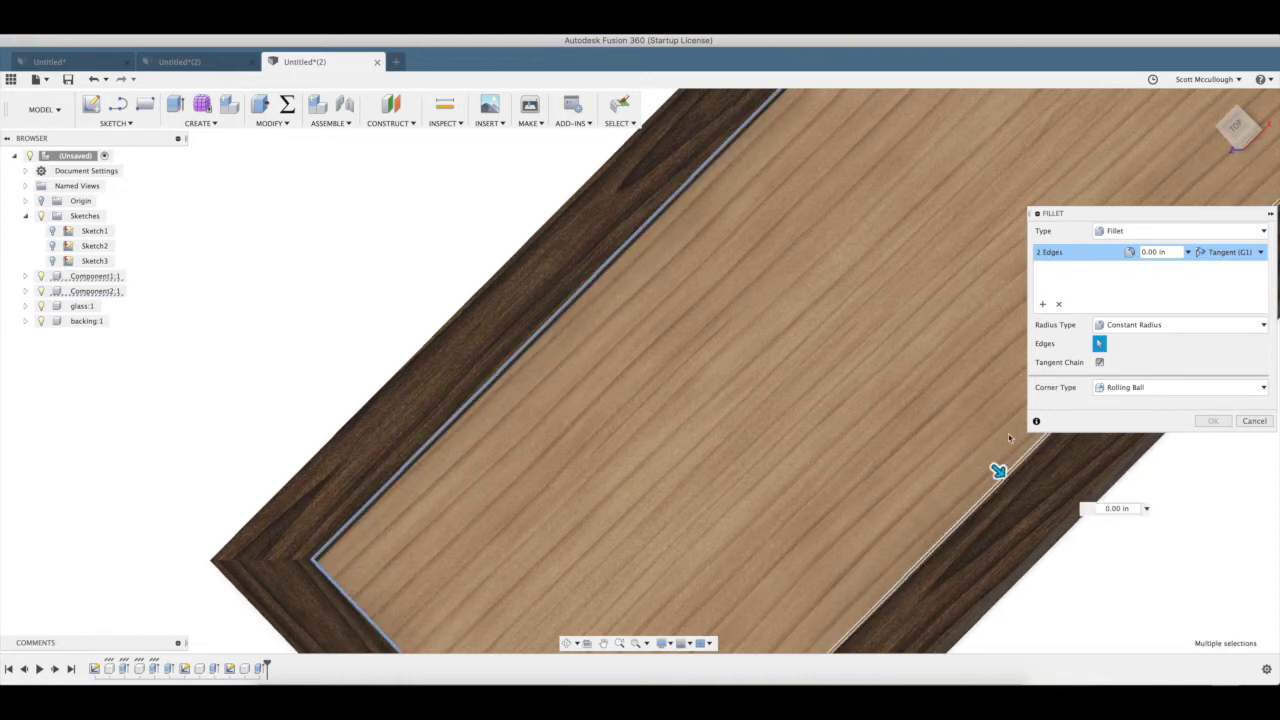
scroll(1009, 437, "down", 3)
left_click(1090, 127)
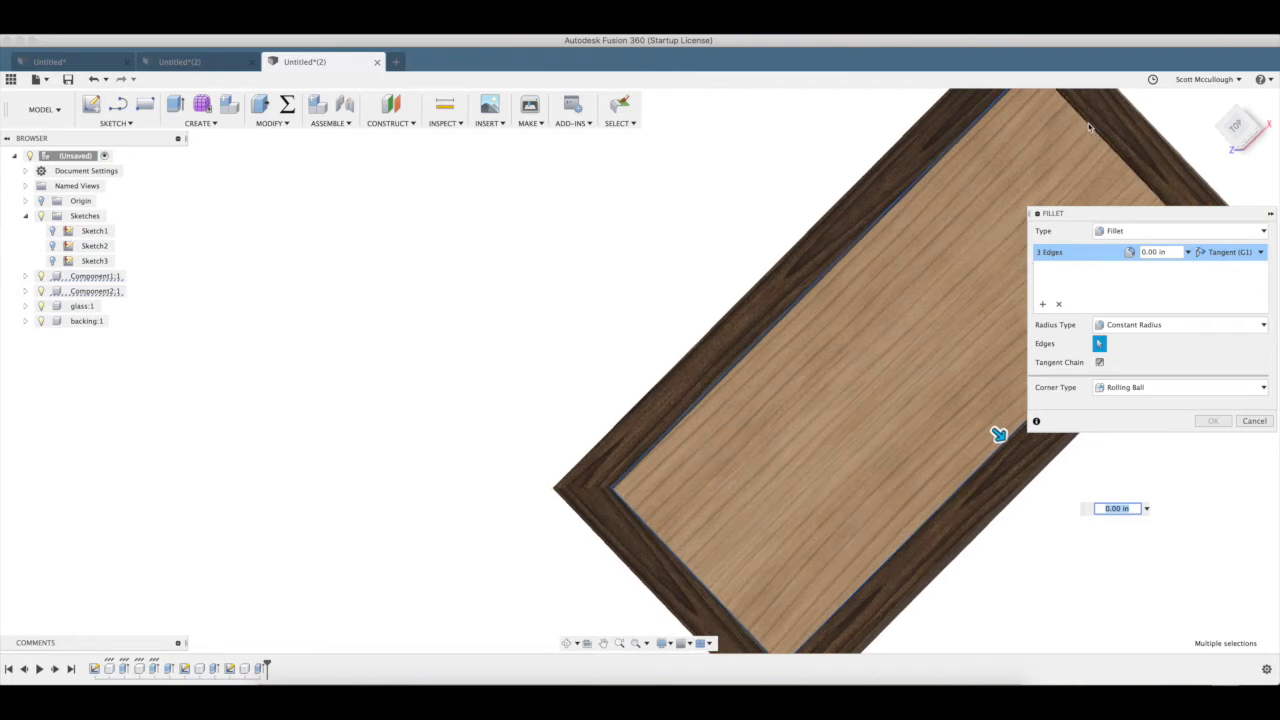
left_click(1090, 127)
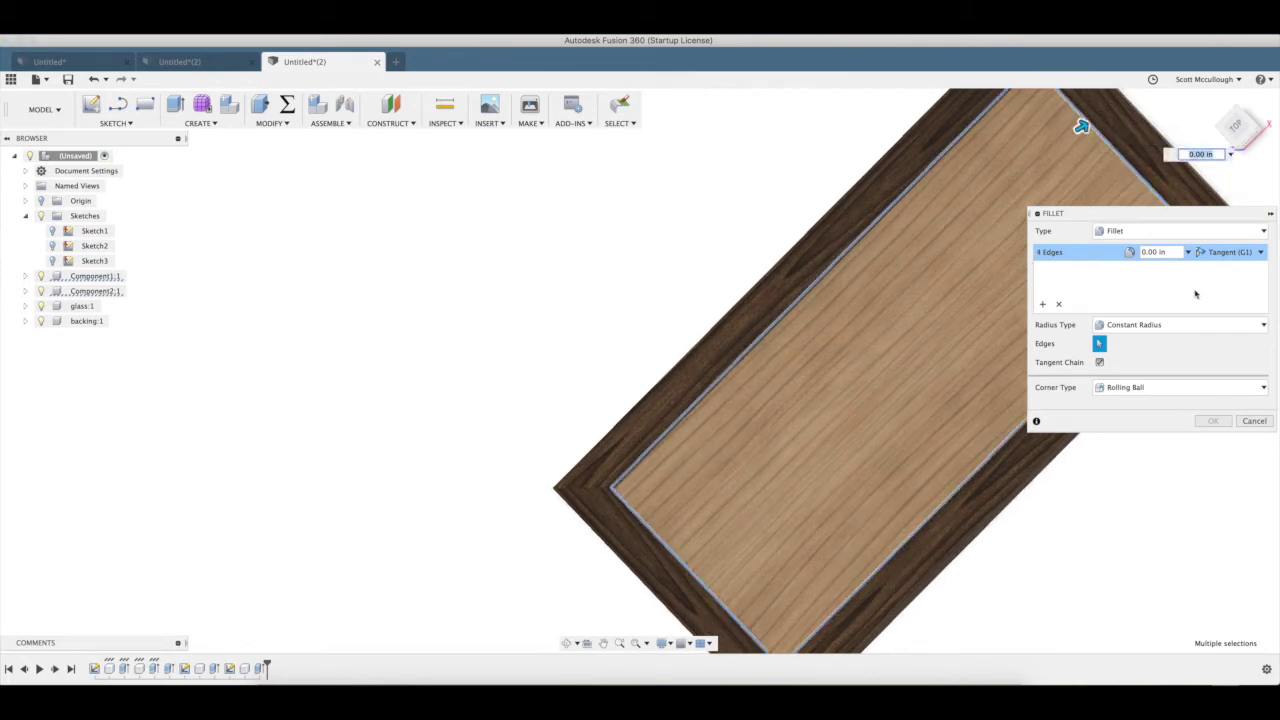
type(".098")
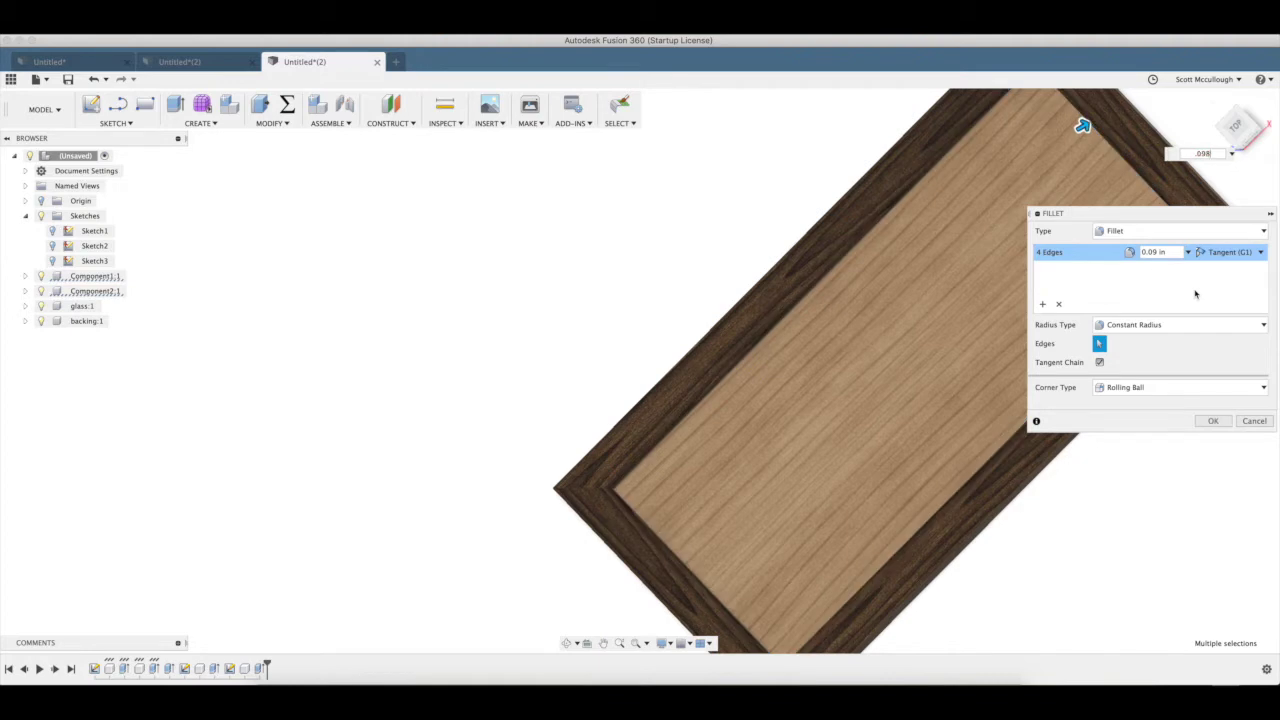
key("Return")
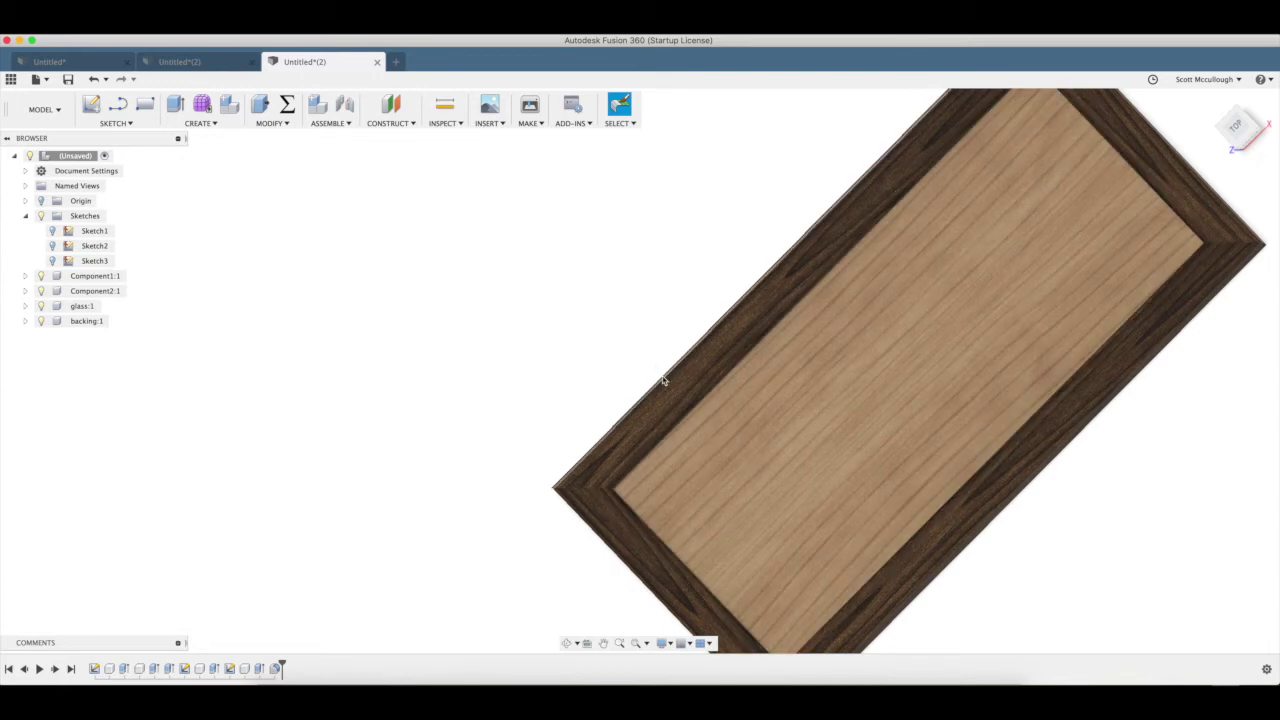
Fillet the walnut frame's outer rim edges with a 0.25 in radius
key("f")
left_click(664, 379)
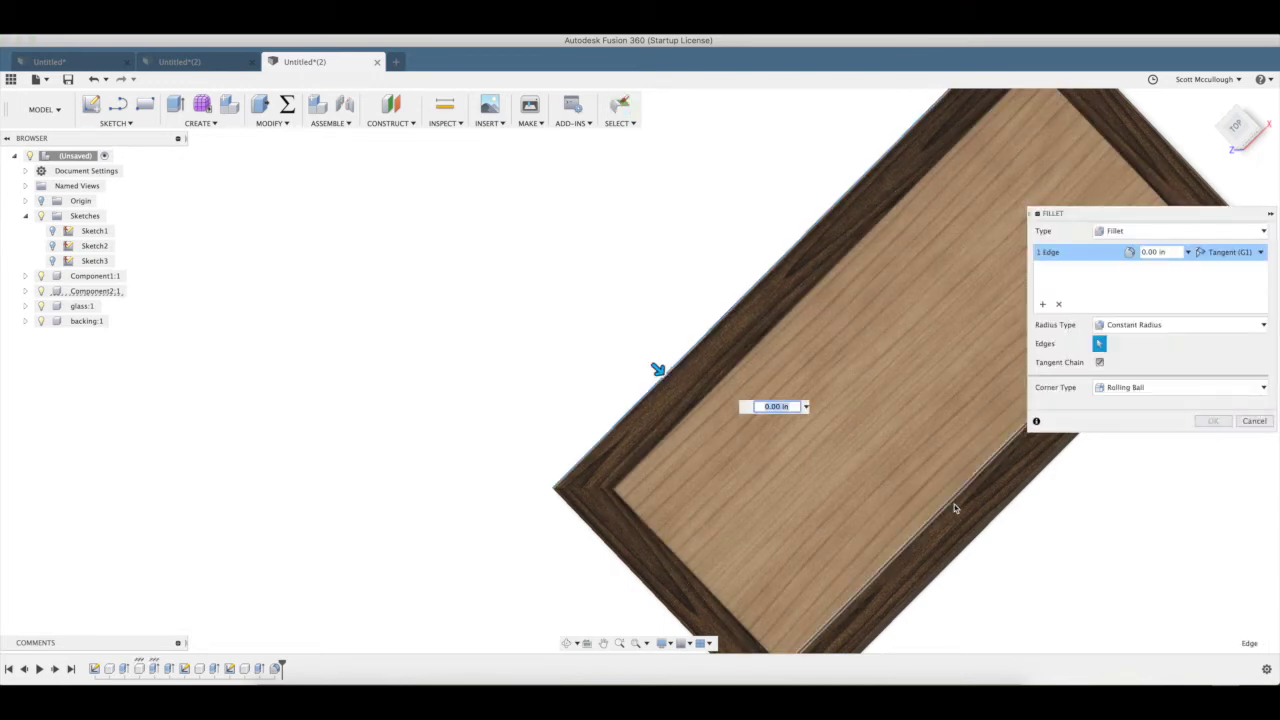
left_click(988, 532)
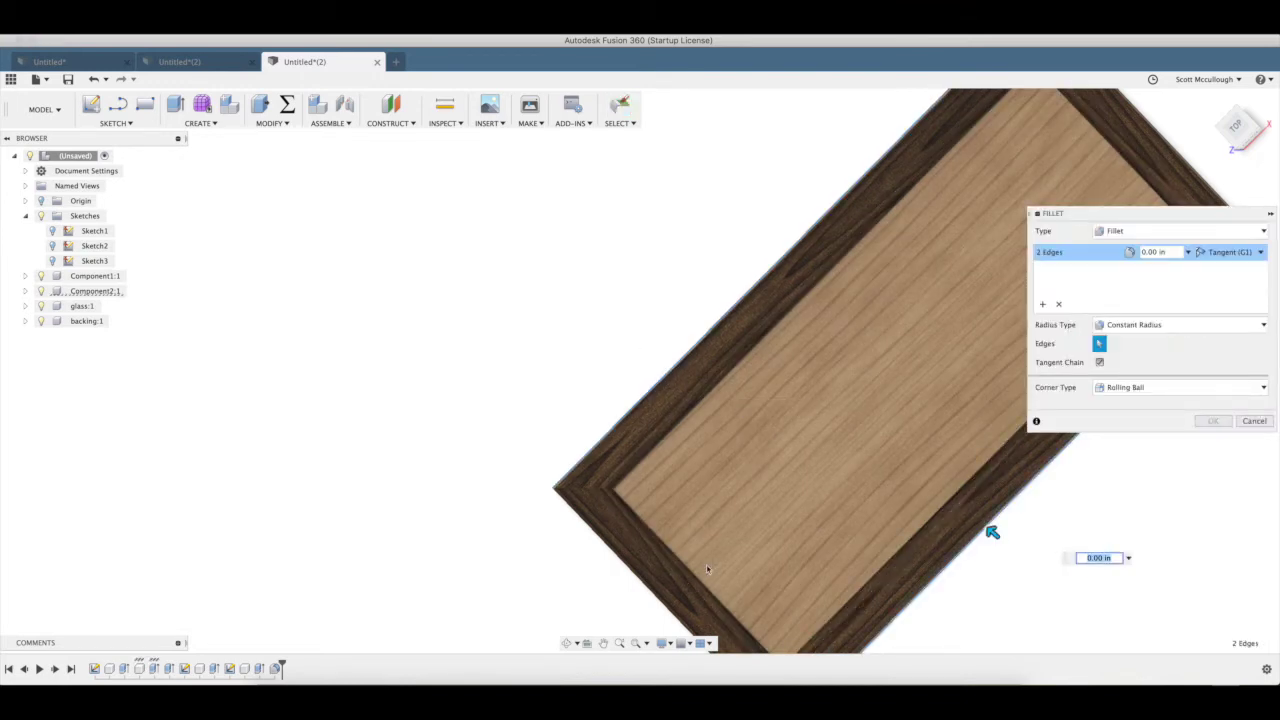
left_click(632, 576)
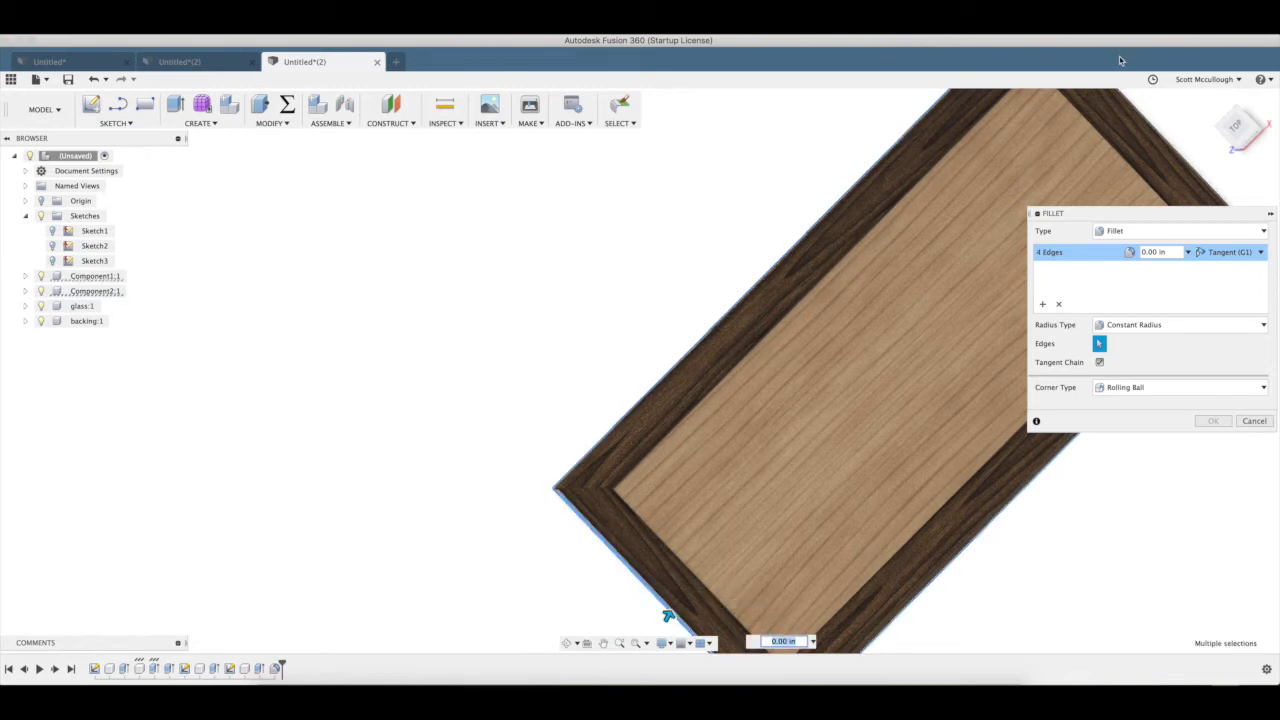
left_click(1168, 146)
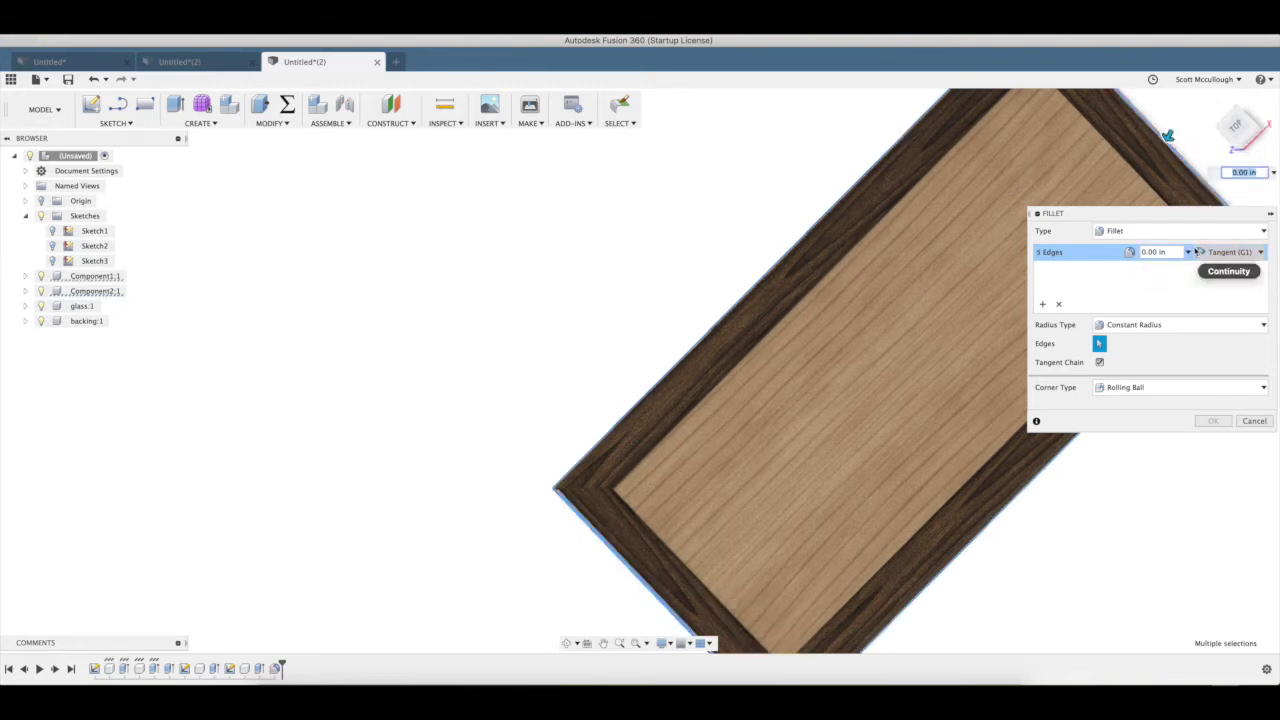
type(".25")
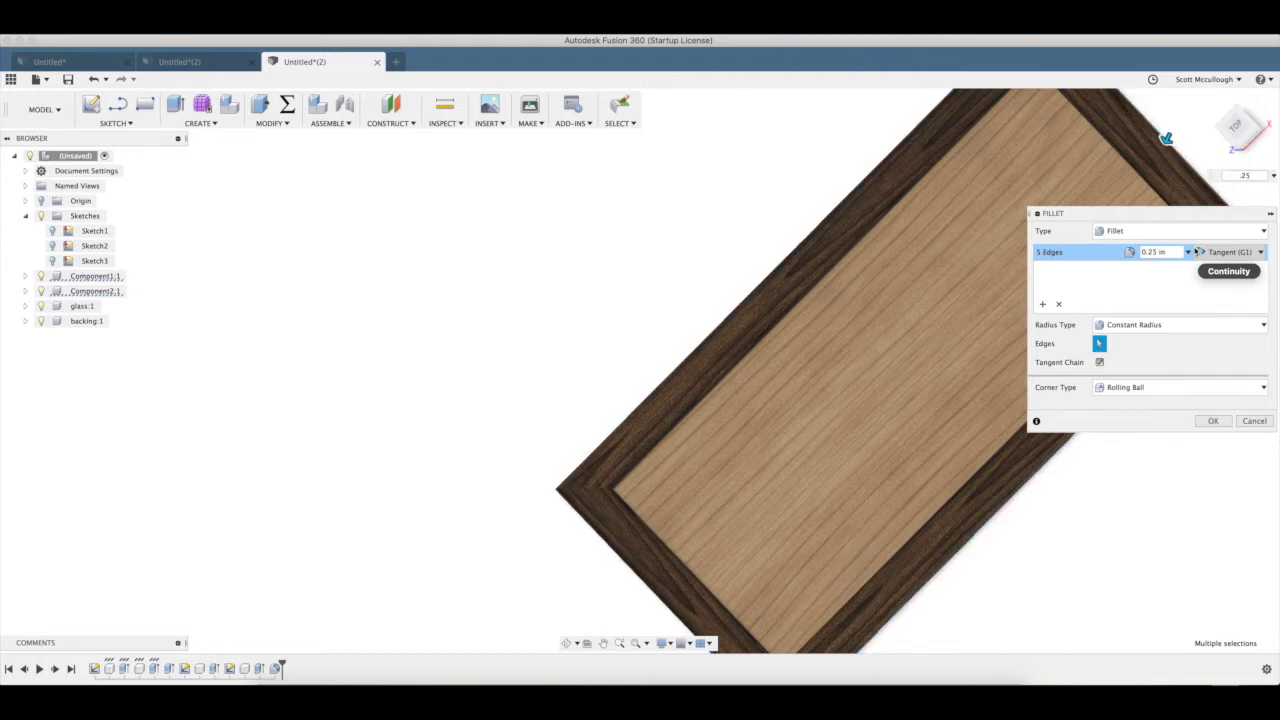
key("Return")
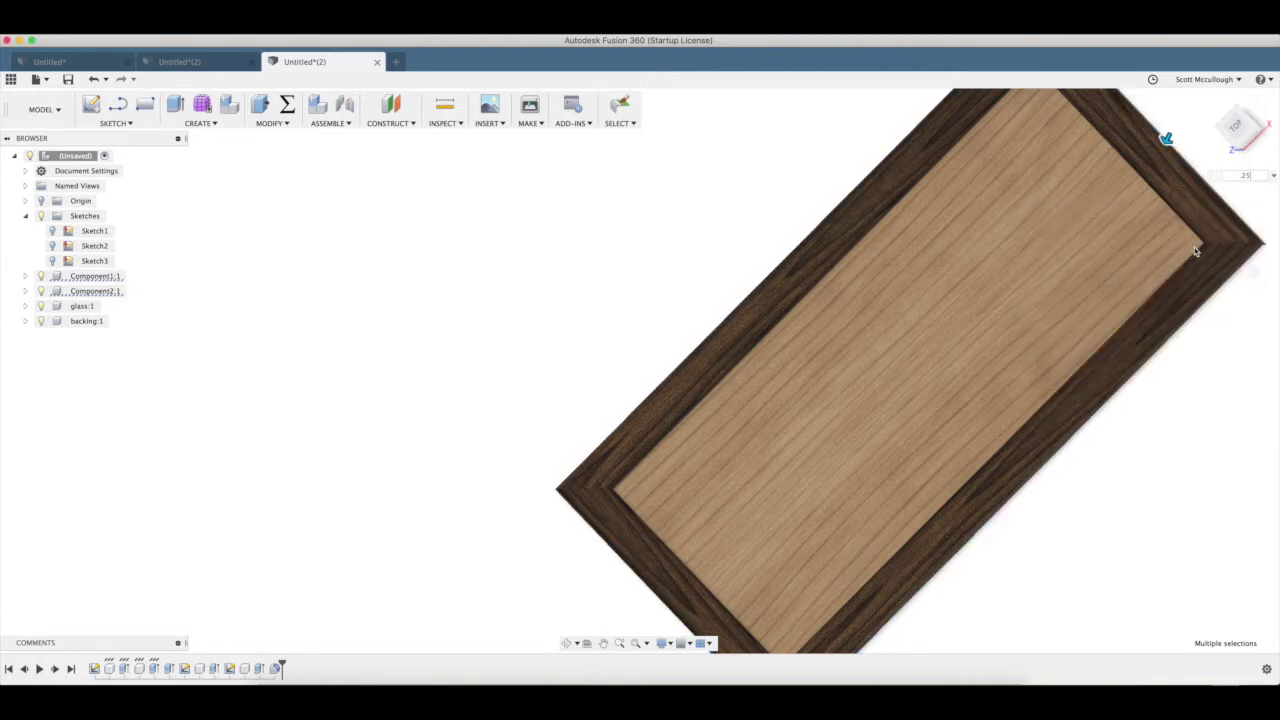
Check the frame in the Home view, then return to the top-down Top view
left_click(1244, 145)
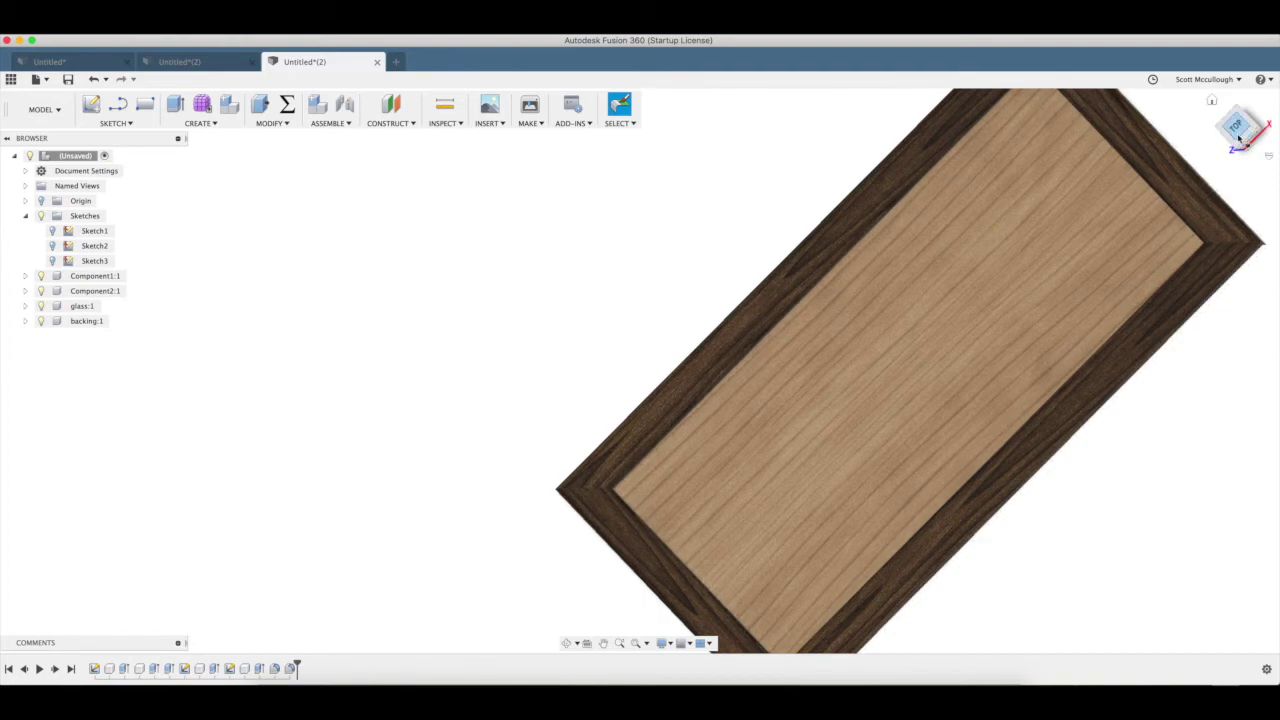
left_click(1213, 102)
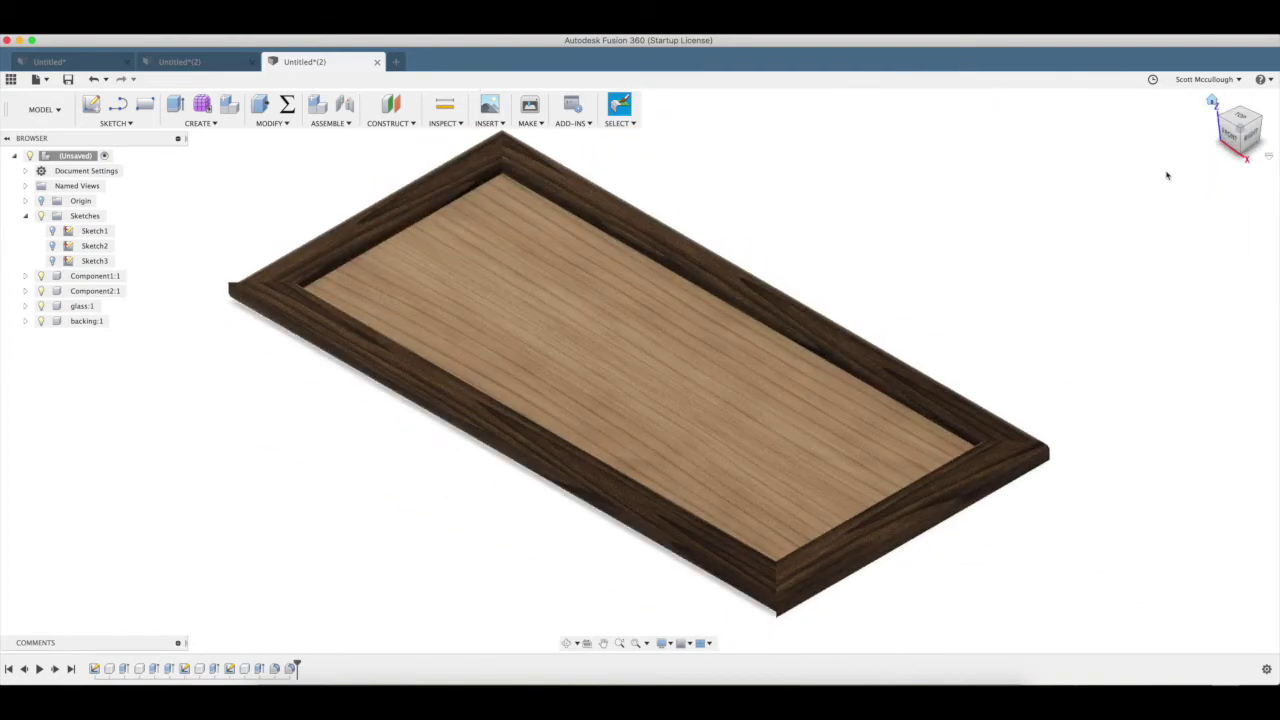
left_click(587, 643)
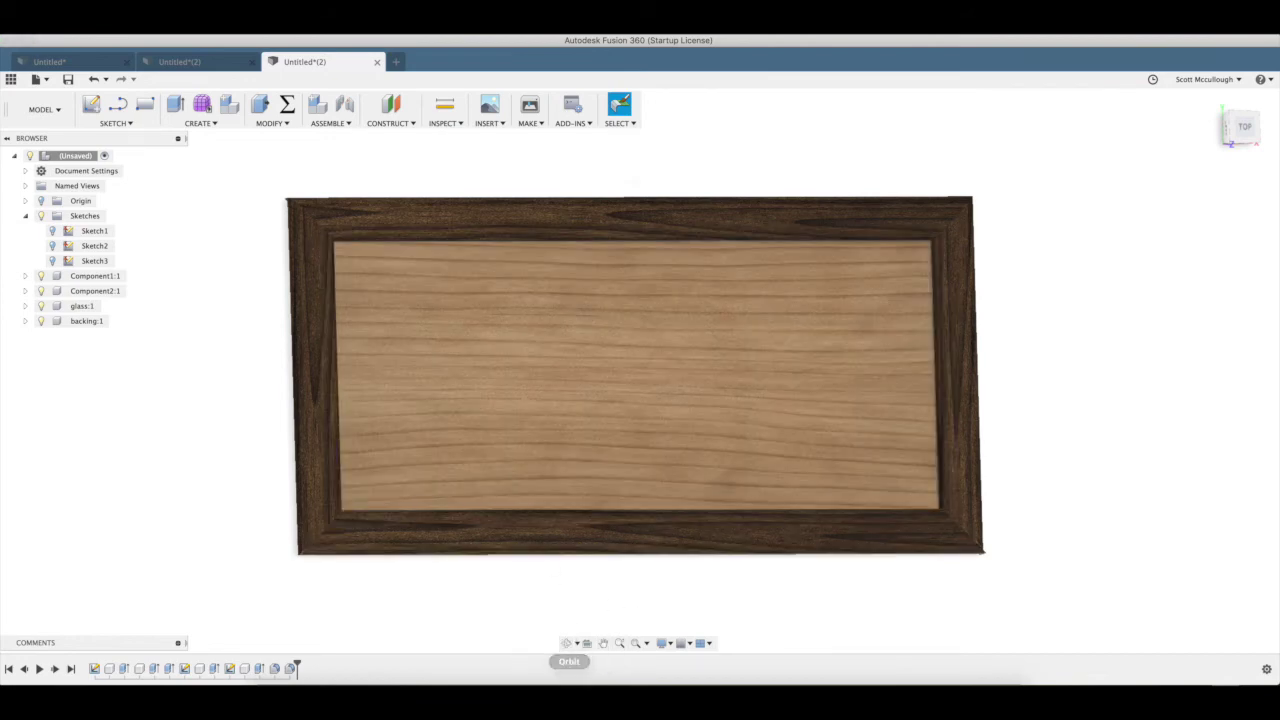
left_click(564, 643)
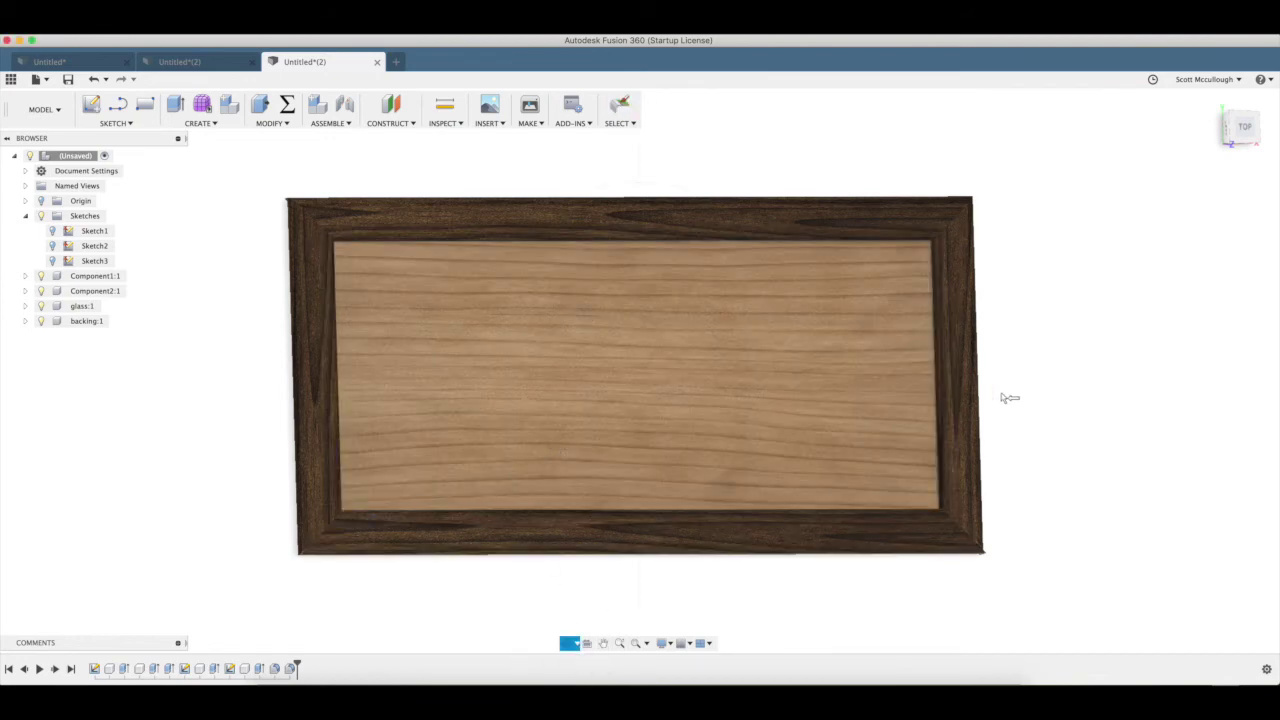